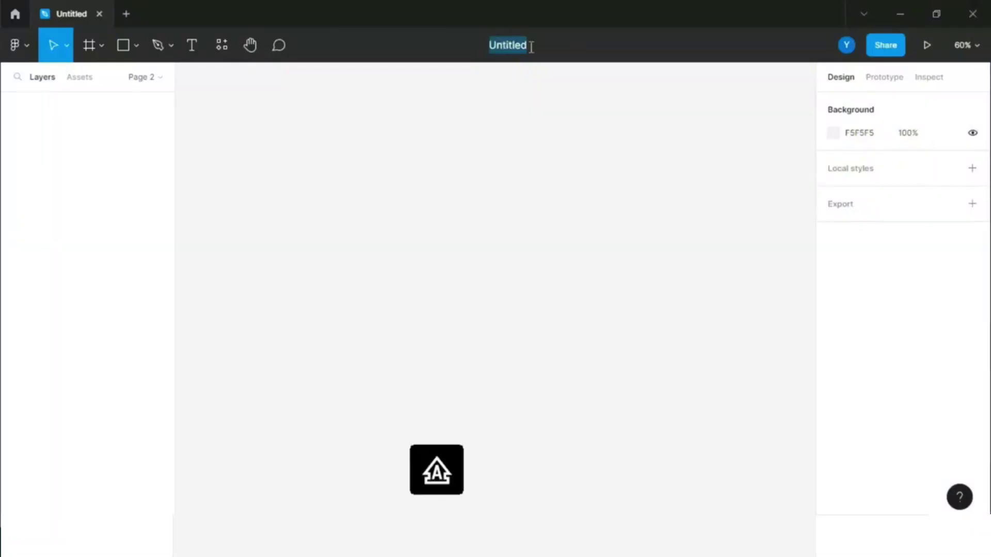
Step: Rename the untitled Figma file to 'POS Design'
text(POS Design)
key(Return)
Step: Create a 1440×1024 frame from the Desktop preset
click(99, 46)
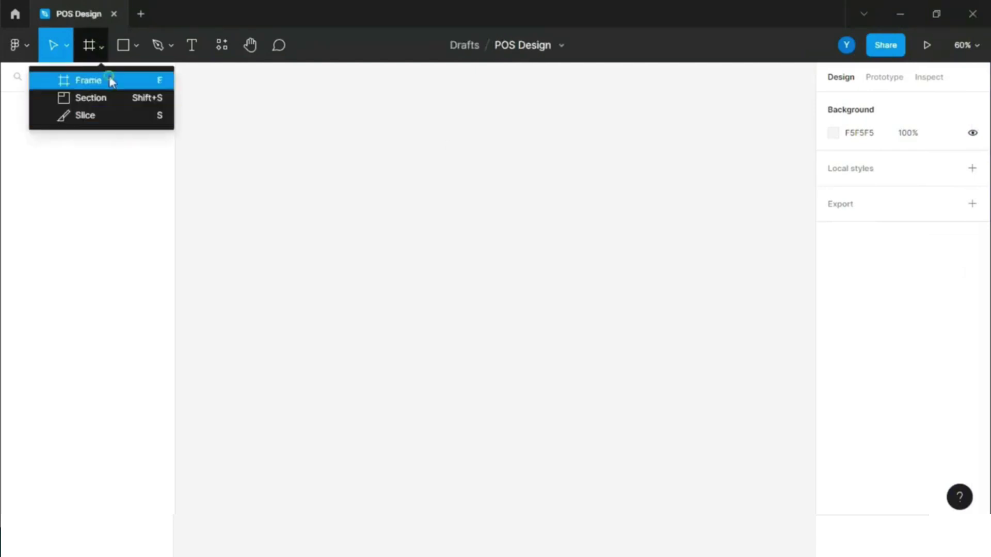
click(110, 80)
click(826, 127)
click(827, 175)
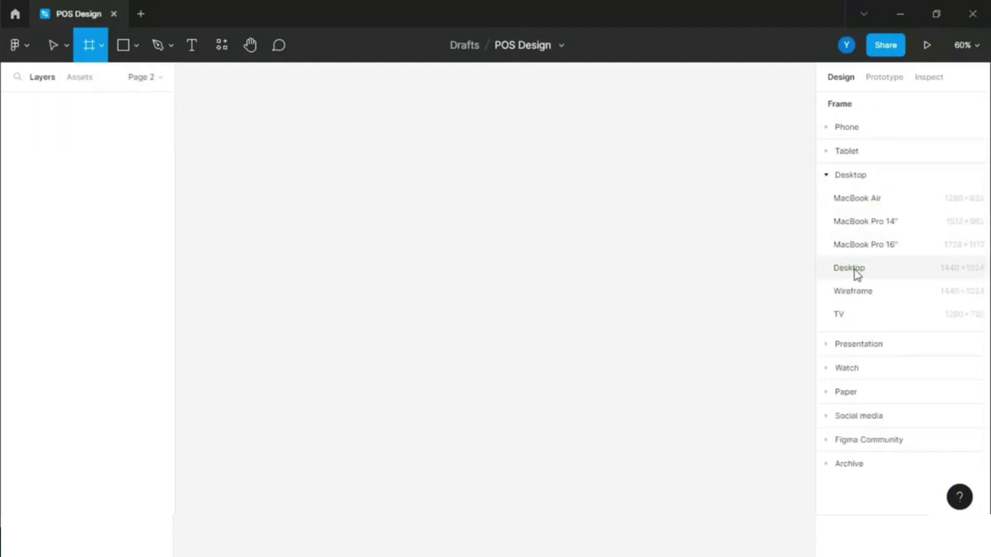
click(851, 270)
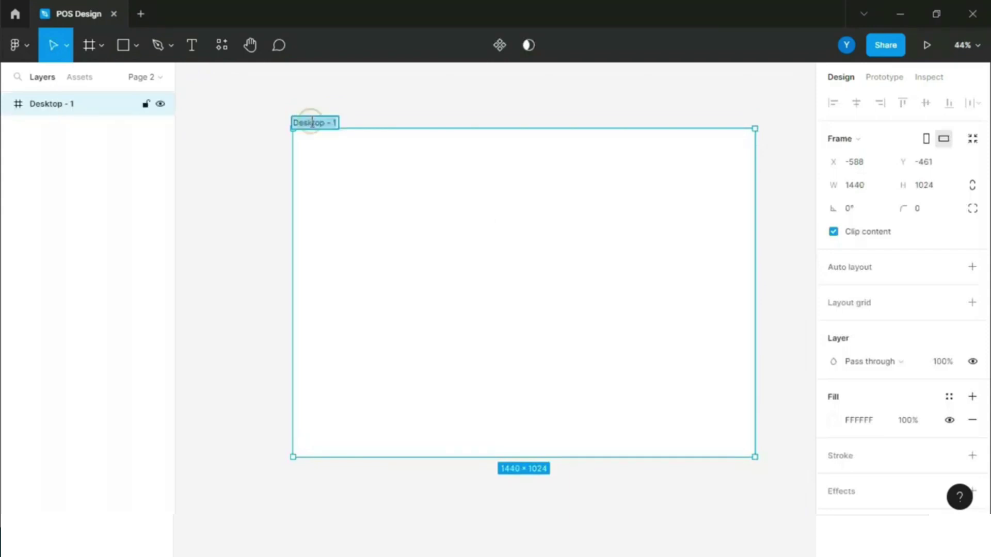
Step: Rename the frame to 'POS Design'
key(Caps_Lock)
text(POS D)
key(Caps_Lock)
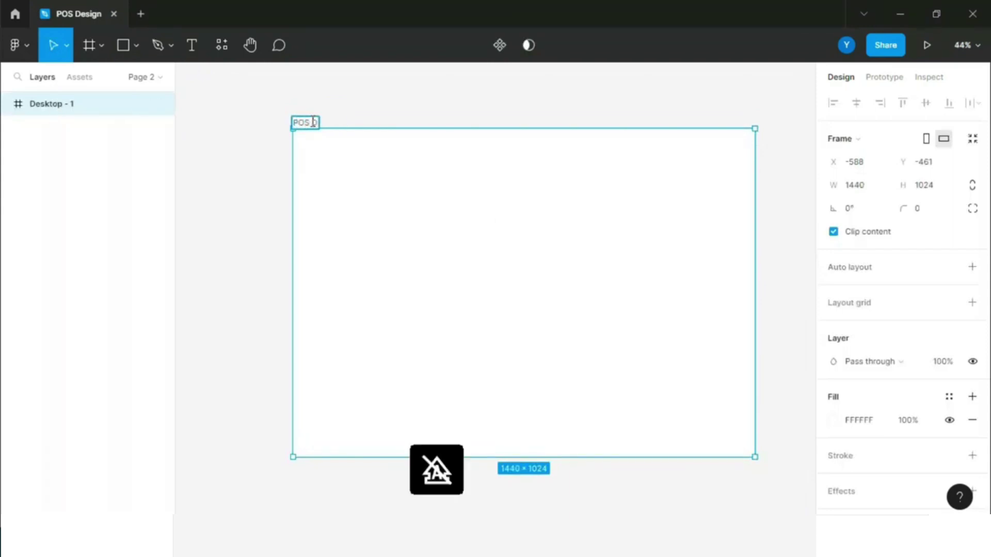
click(404, 99)
Step: Draw a rectangle covering the whole frame with a dark fill
scroll(303, 191, up, 1)
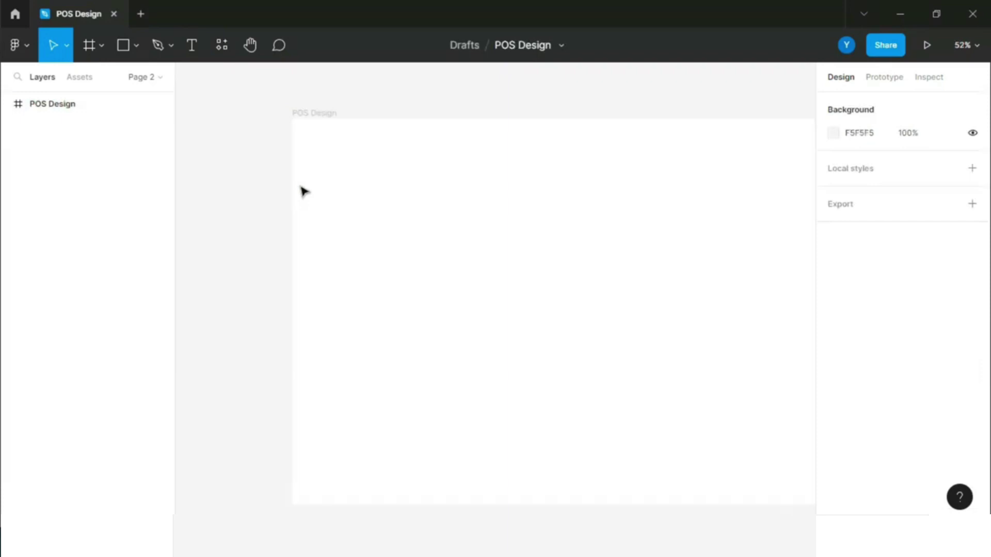
drag(292, 118, 516, 384)
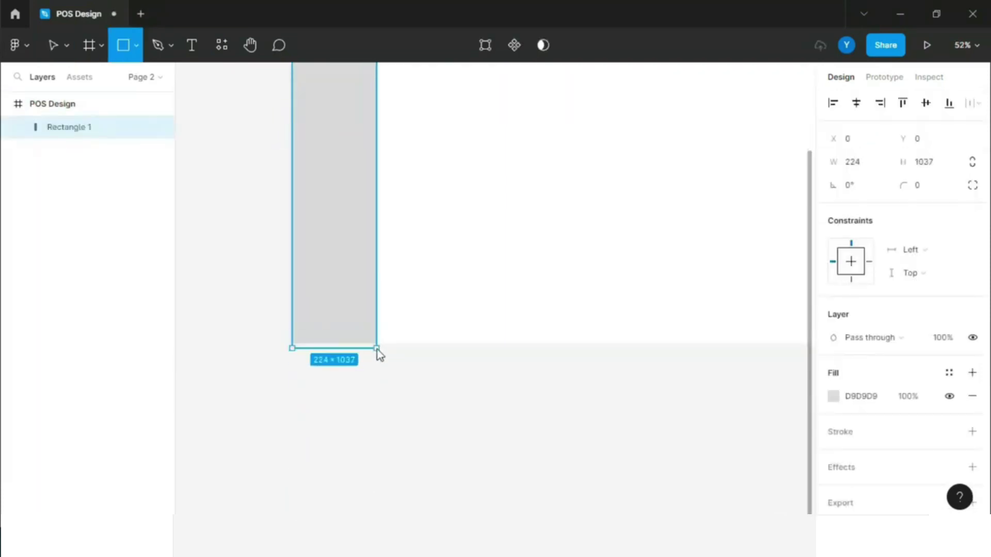
scroll(305, 312, down, 2)
scroll(624, 374, down, 2)
drag(623, 374, 634, 371)
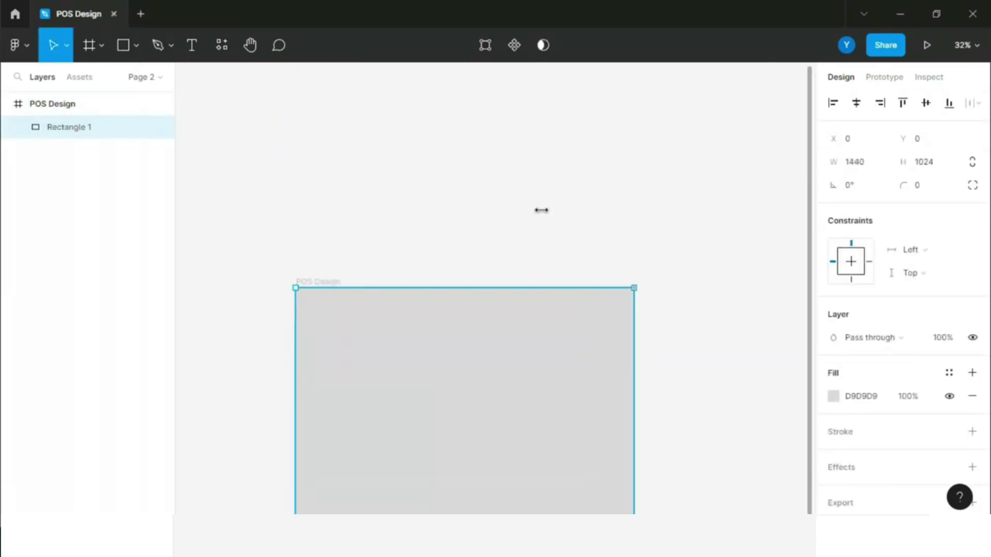
scroll(539, 210, down, 1)
click(833, 396)
click(747, 456)
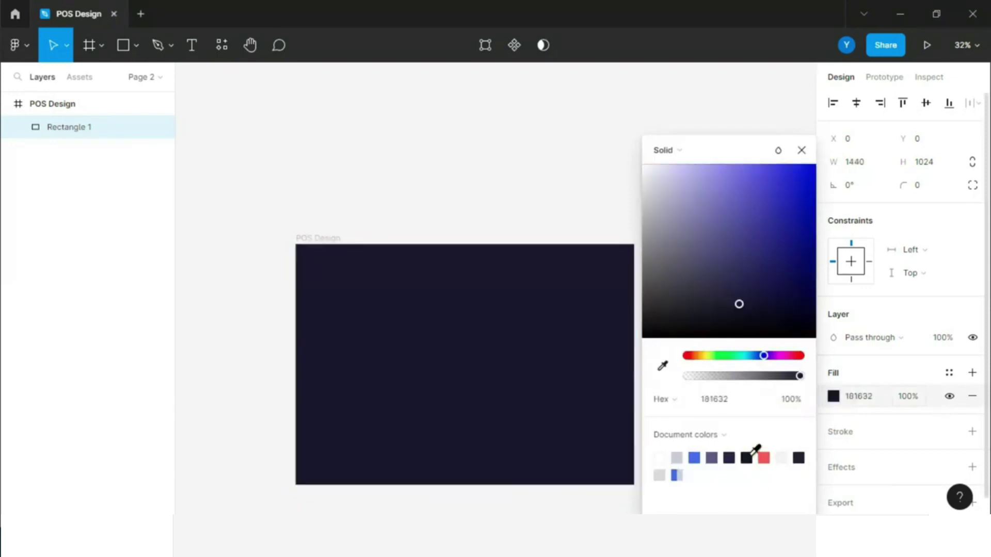
key(r)
Step: Duplicate it into a 125-wide #181632 sidebar strip and fill the background #232149
key(v)
drag(635, 352, 327, 349)
click(852, 163)
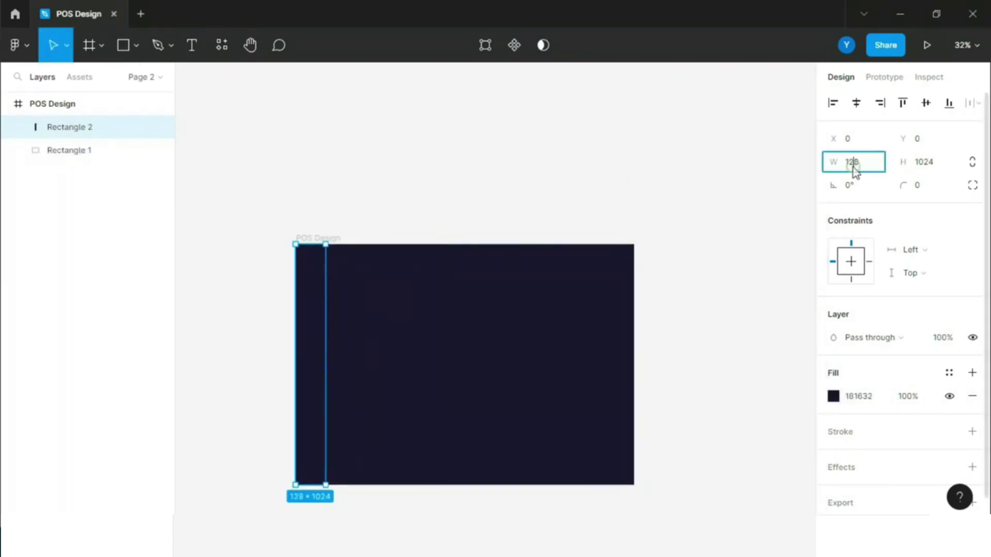
click(671, 289)
click(449, 303)
click(833, 397)
click(746, 457)
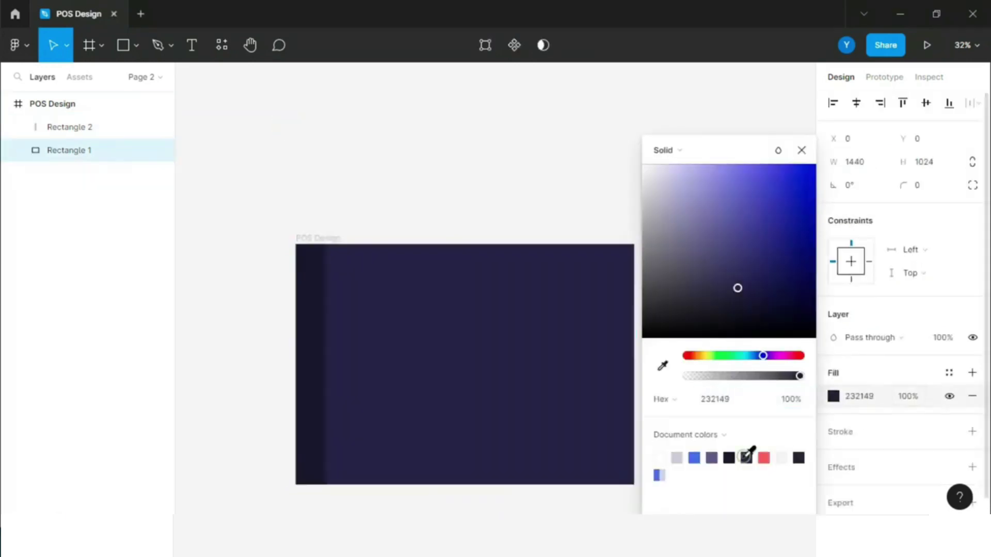
key(Escape)
key(Escape)
Step: Paste the pizza image into the design
scroll(398, 199, up, 1)
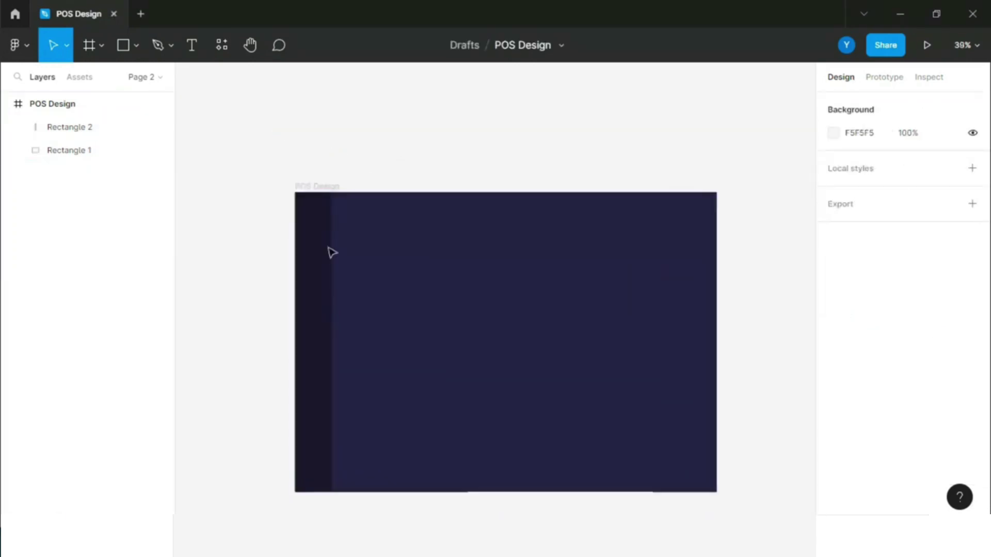
scroll(491, 211, down, 5)
scroll(492, 211, up, 3)
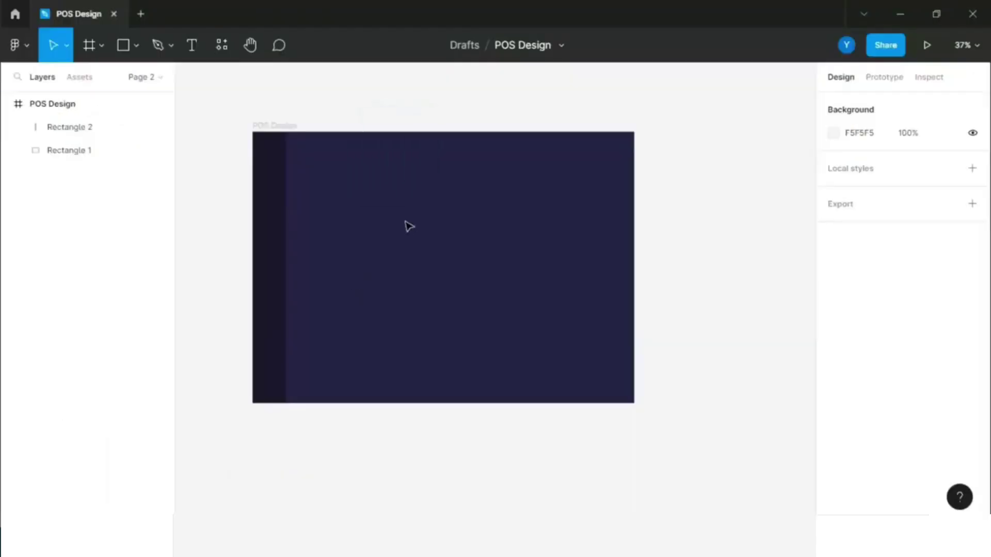
key(ctrl+v)
Step: Resize the pizza image to 60 wide and place it at the sidebar top
scroll(418, 209, down, 3)
text(60)
key(Return)
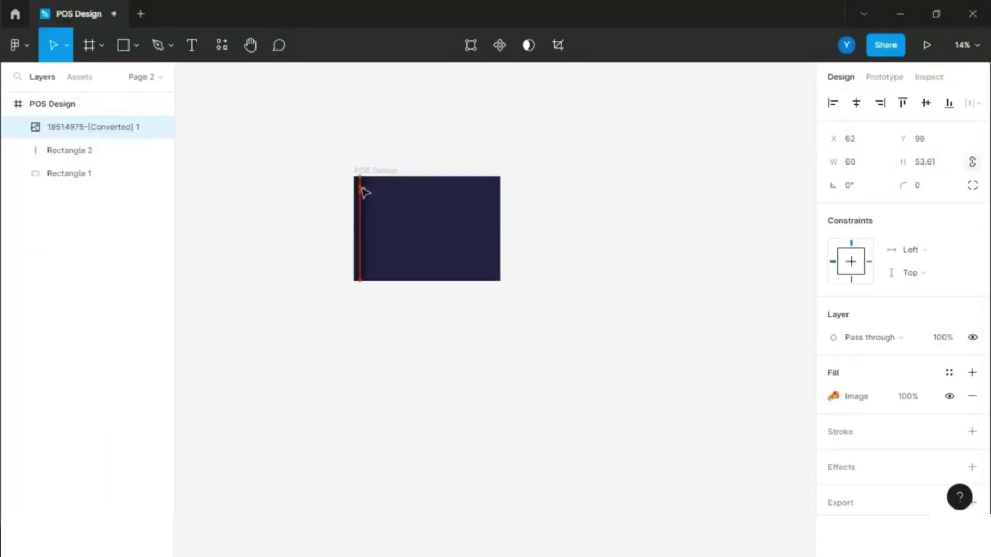
scroll(364, 172, up, 3)
scroll(364, 170, up, 3)
scroll(366, 168, up, 2)
drag(366, 165, 366, 163)
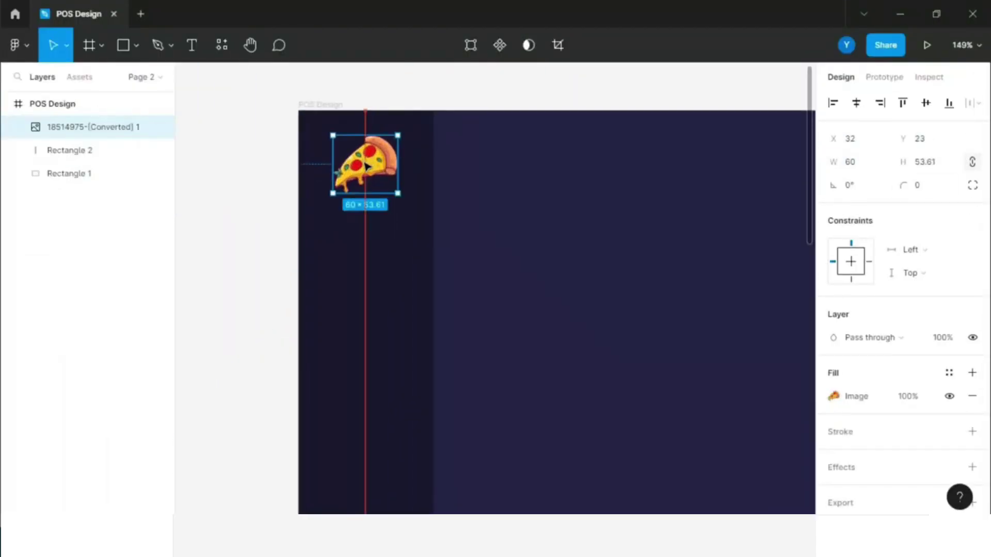
Step: Name the image layer 'Logo' and draw a 125×100 rectangle beneath it
key(r)
double_click(85, 127)
key(Caps_Lock)
text(L)
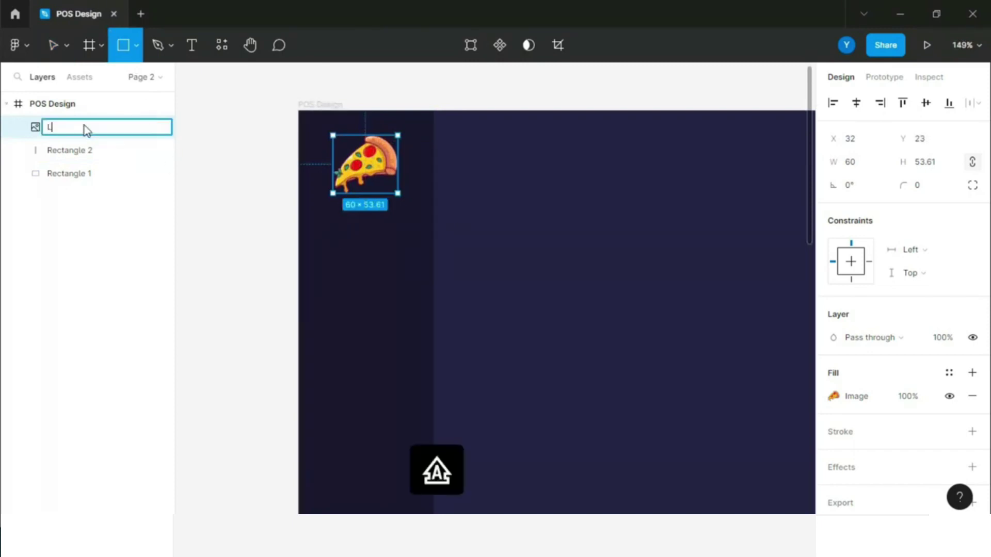
text(ogo)
click(244, 151)
mouse_move(249, 152)
mouse_down()
mouse_move(354, 283)
mouse_move(433, 275)
mouse_up()
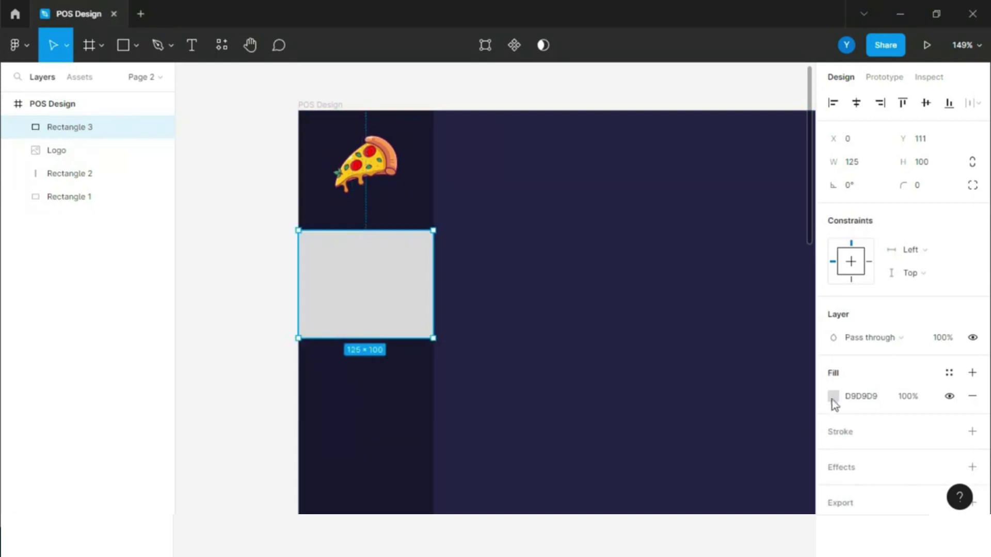
Step: Darken the band rectangle and add a 60×60 #5568FE square button with corner radius 8
click(834, 405)
click(199, 210)
key(r)
mouse_move(342, 247)
mouse_down()
mouse_move(407, 313)
mouse_move(363, 293)
mouse_up()
click(929, 187)
text(8)
key(Return)
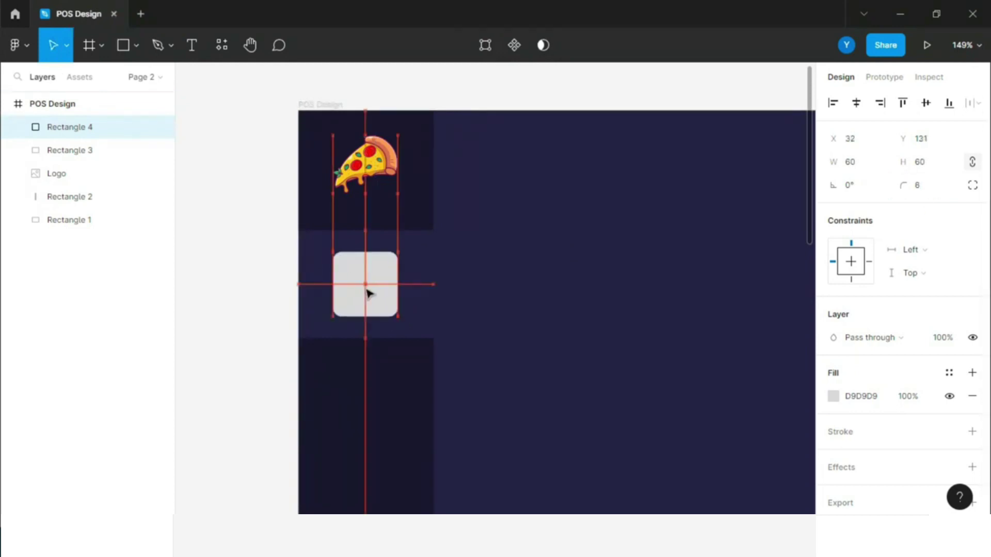
click(832, 395)
click(694, 458)
Step: Give the blue button a #5568FE drop shadow at 25% opacity
click(801, 151)
scroll(929, 361, down, 2)
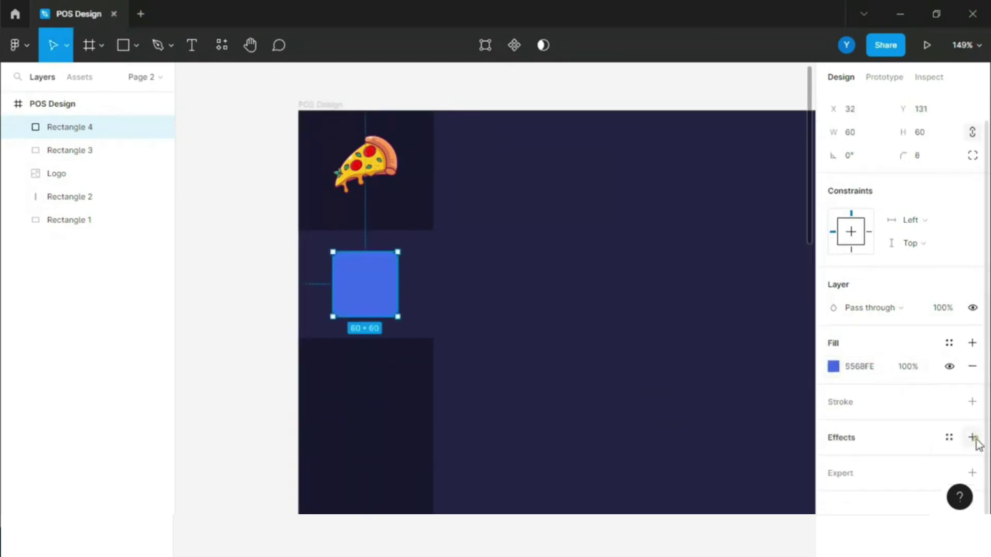
click(972, 414)
click(832, 437)
click(657, 499)
click(519, 458)
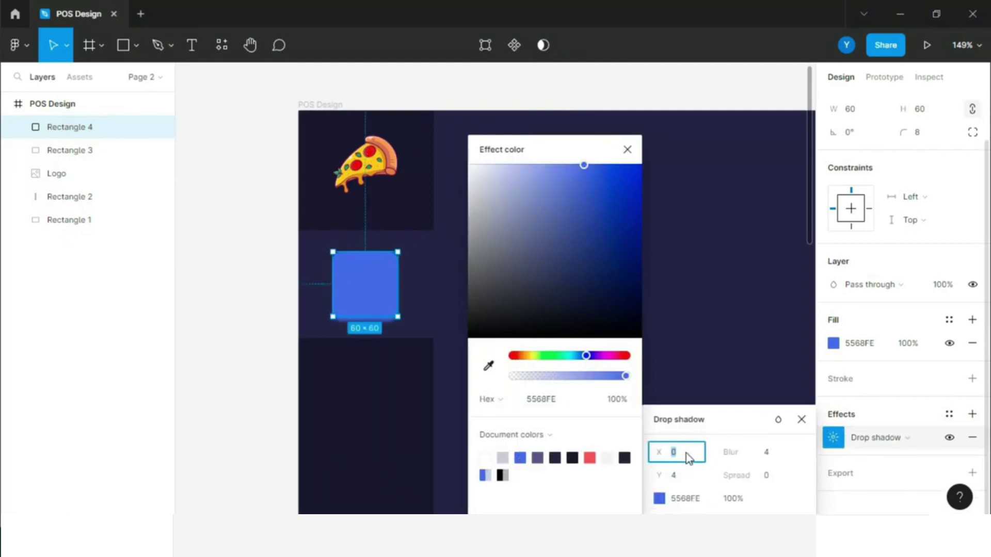
text(5)
click(776, 457)
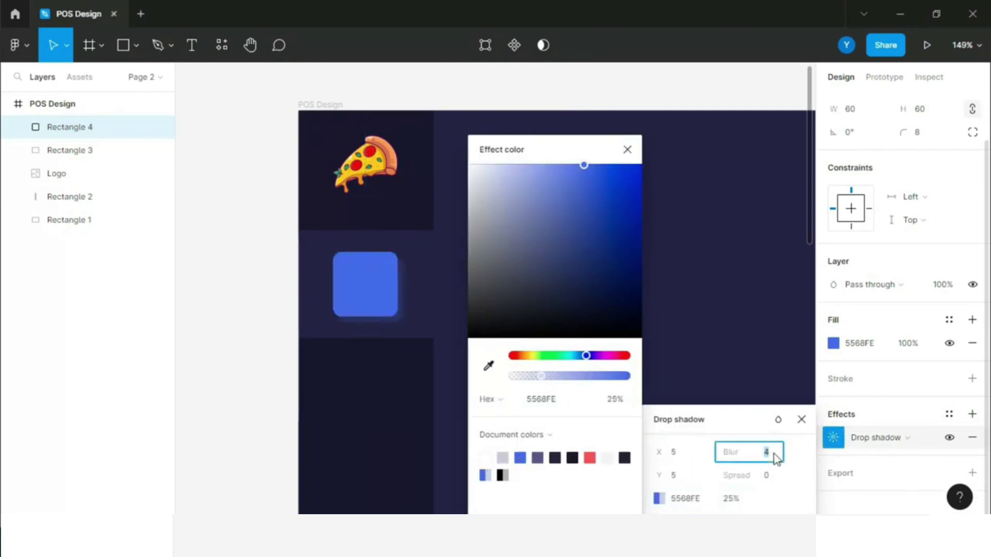
text(6)
click(753, 420)
click(801, 419)
click(294, 352)
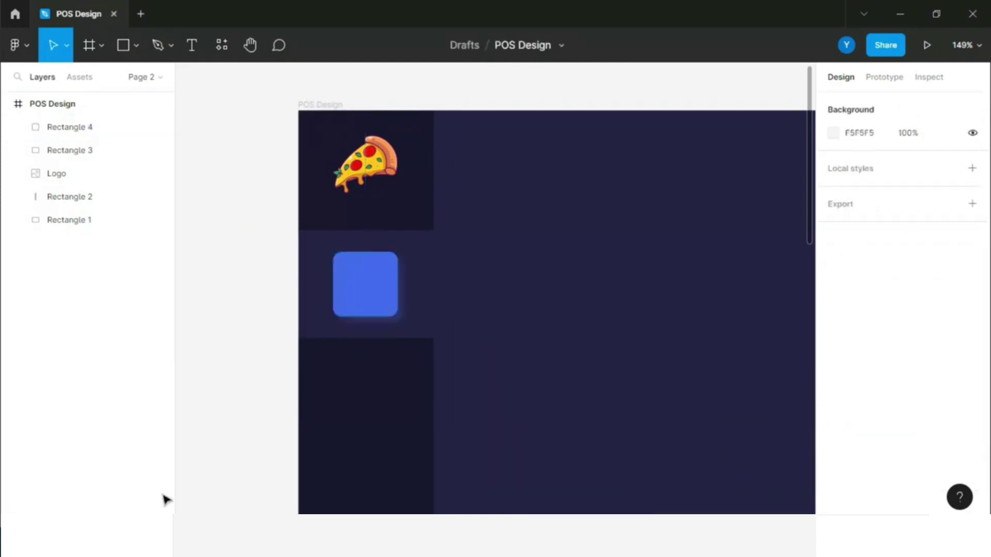
Step: Drag the Home icon from the icon folder onto the blue button
key(alt+Tab)
mouse_move(312, 106)
mouse_down()
mouse_move(443, 301)
mouse_move(370, 293)
mouse_up()
click(216, 280)
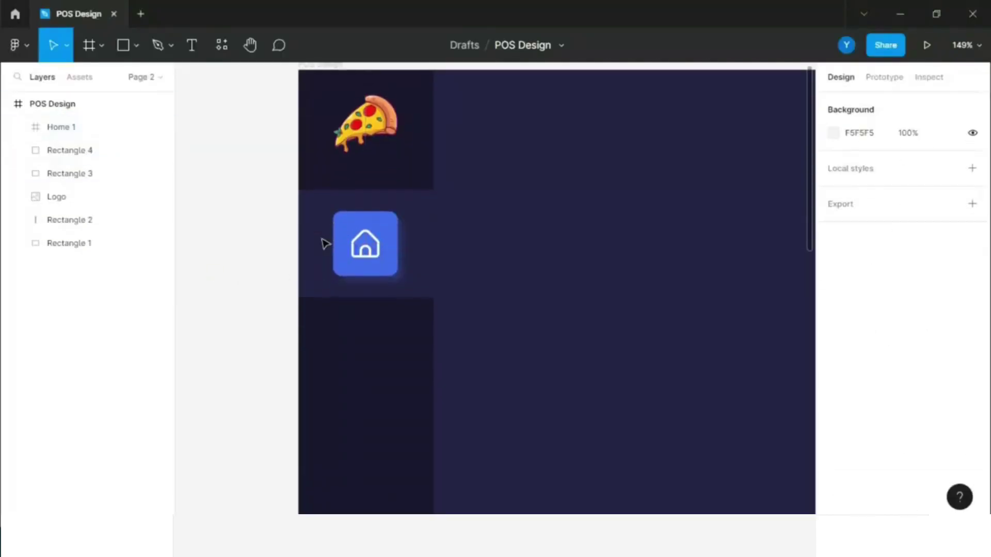
Step: Import the Tag, Setting, Message, Logout, Chart and Bill icons into the design
key(alt+Tab)
click(946, 108)
ctrl+click(867, 108)
ctrl+click(709, 108)
ctrl+click(630, 108)
ctrl+click(258, 137)
ctrl+click(156, 108)
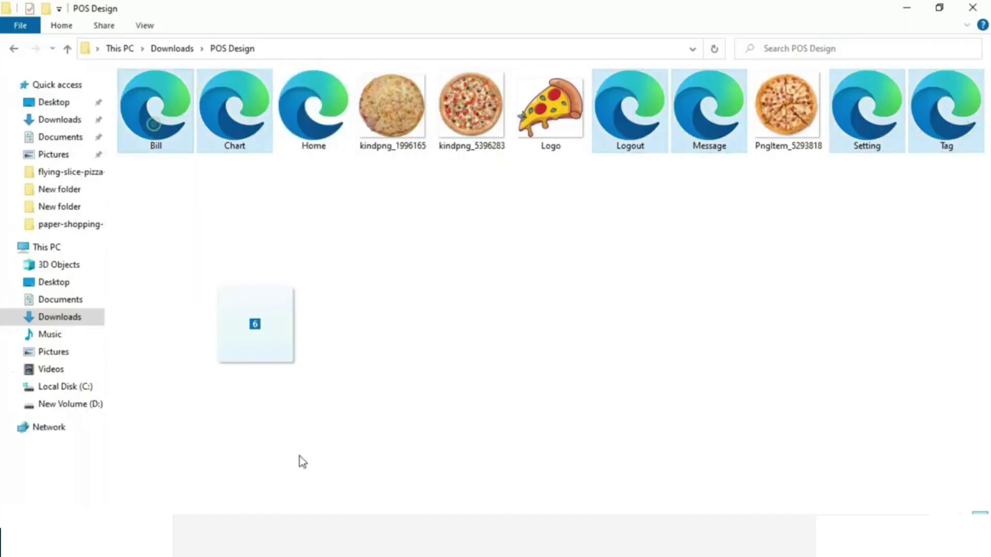
key(alt+Tab)
drag(156, 108, 400, 347)
Step: Move Tag below the home button, Logout to the sidebar bottom, Chart below Tag
scroll(411, 285, up, 3)
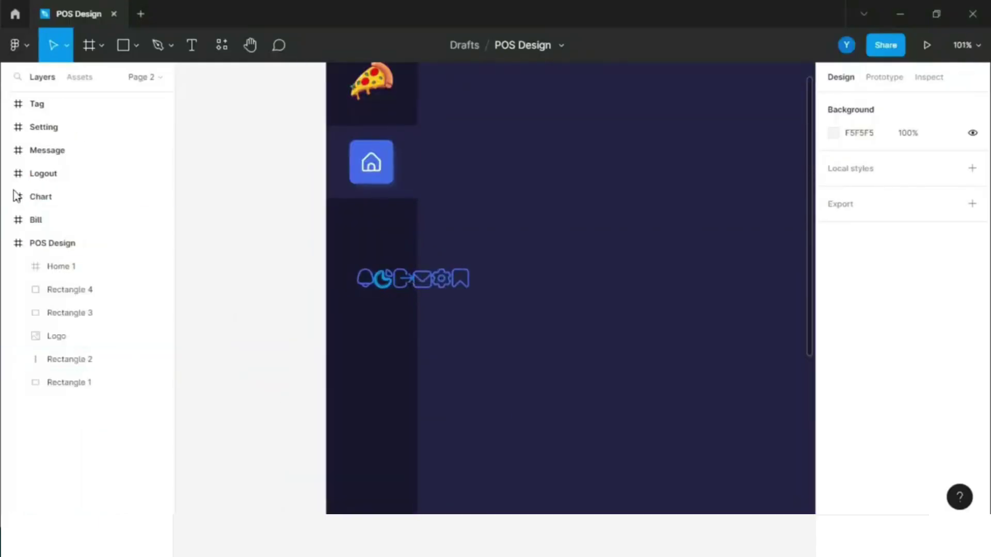
click(462, 287)
drag(463, 287, 382, 254)
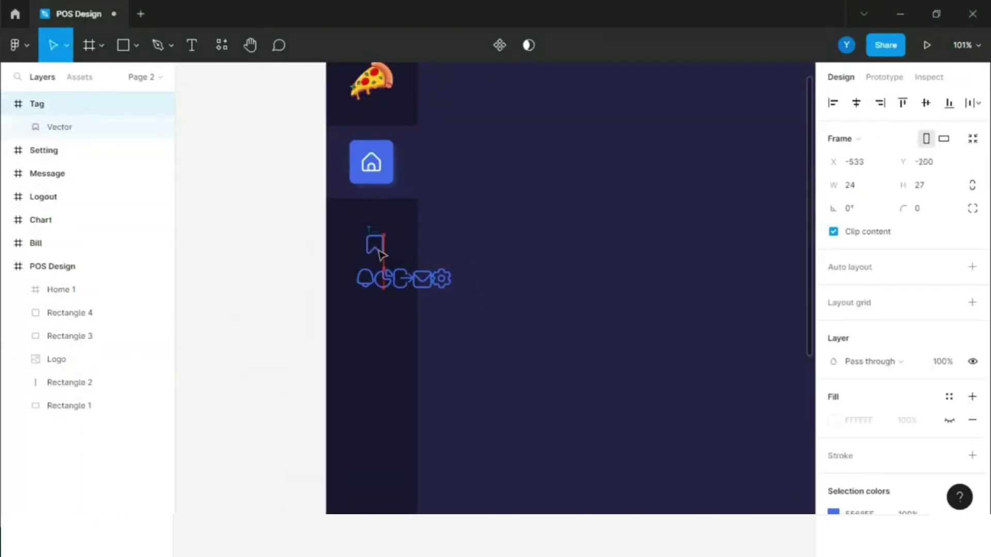
click(7, 105)
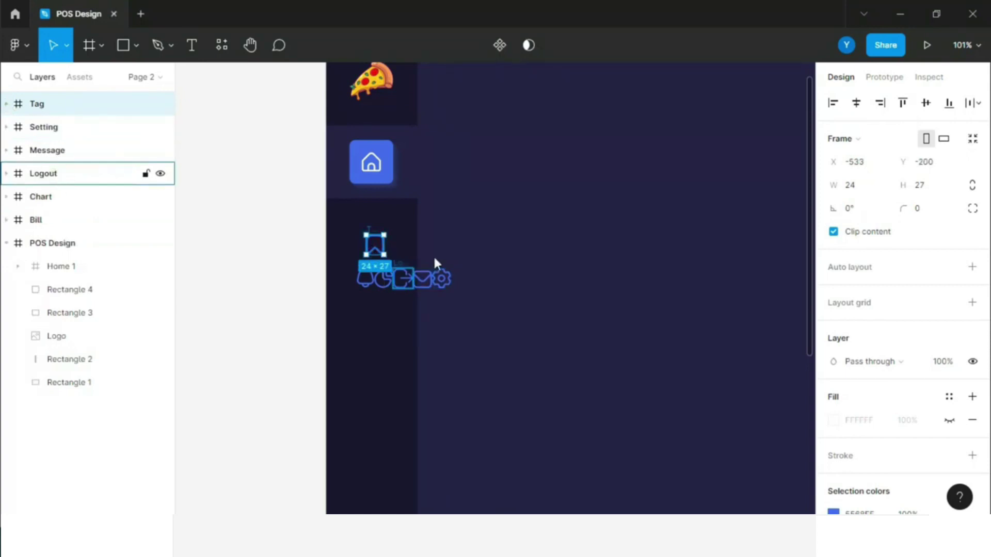
scroll(435, 263, down, 3)
drag(405, 162, 395, 508)
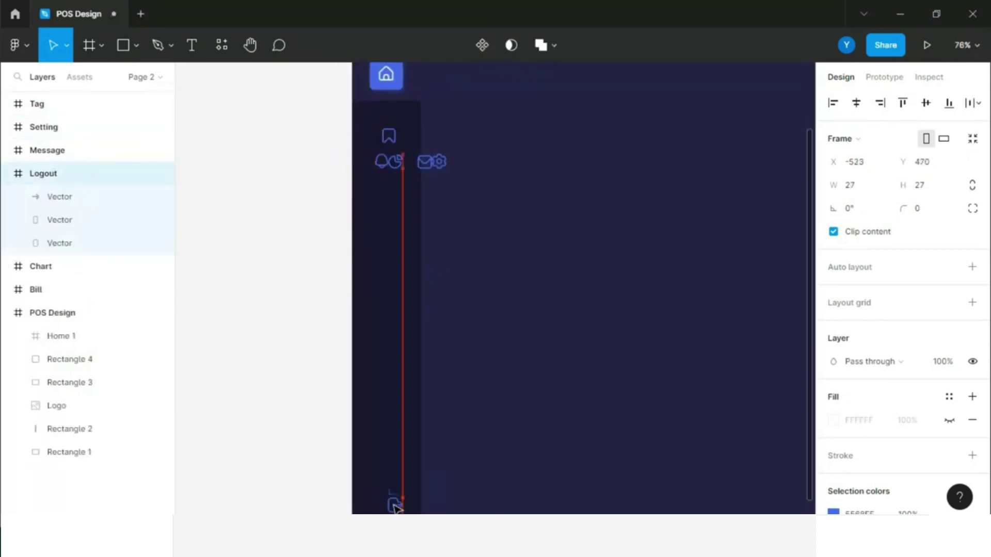
scroll(438, 222, down, 3)
click(40, 196)
scroll(414, 203, up, 5)
drag(416, 206, 414, 251)
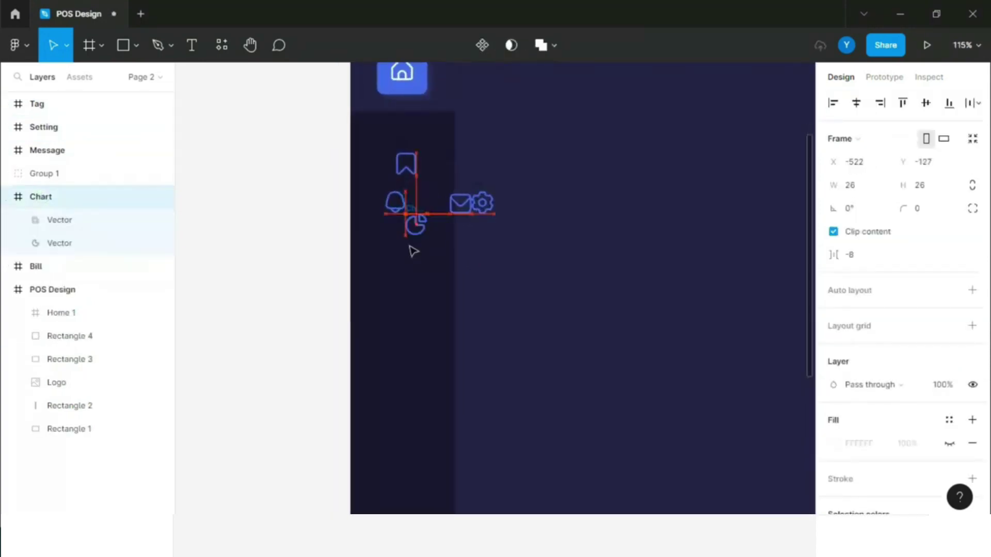
Step: Reposition the message, gear and bell icons down the sidebar
click(51, 150)
scroll(465, 186, down, 2)
drag(460, 145, 409, 350)
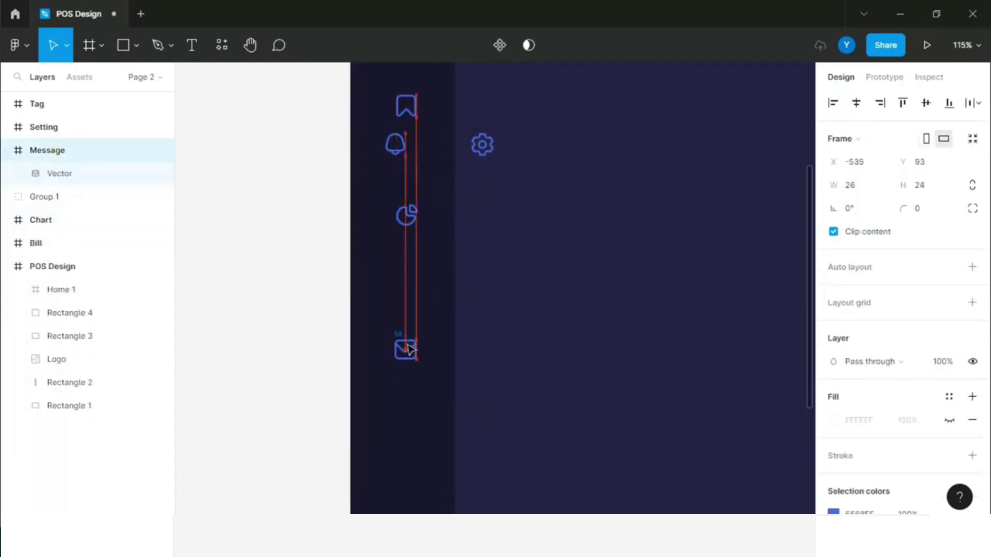
click(43, 129)
drag(482, 145, 400, 500)
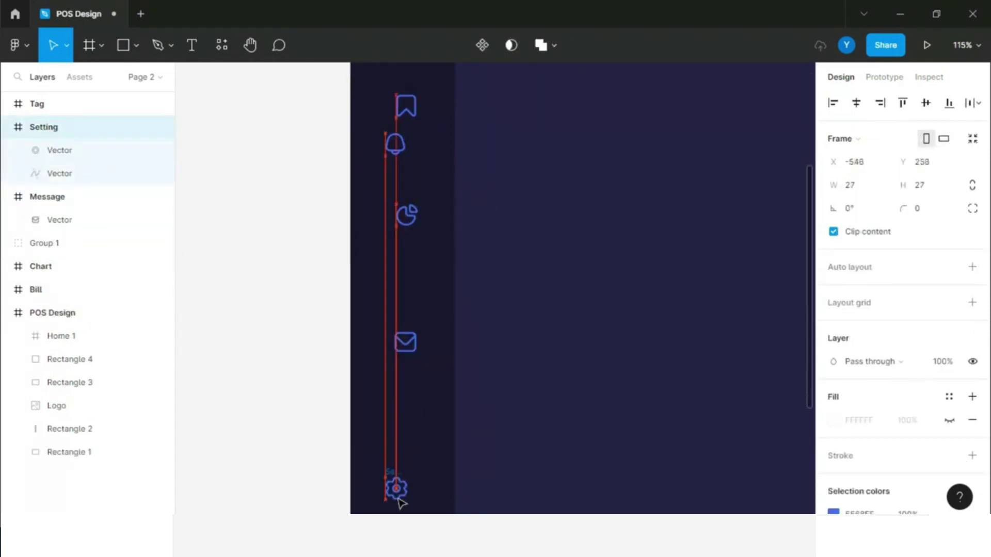
scroll(389, 312, down, 5)
drag(405, 250, 404, 248)
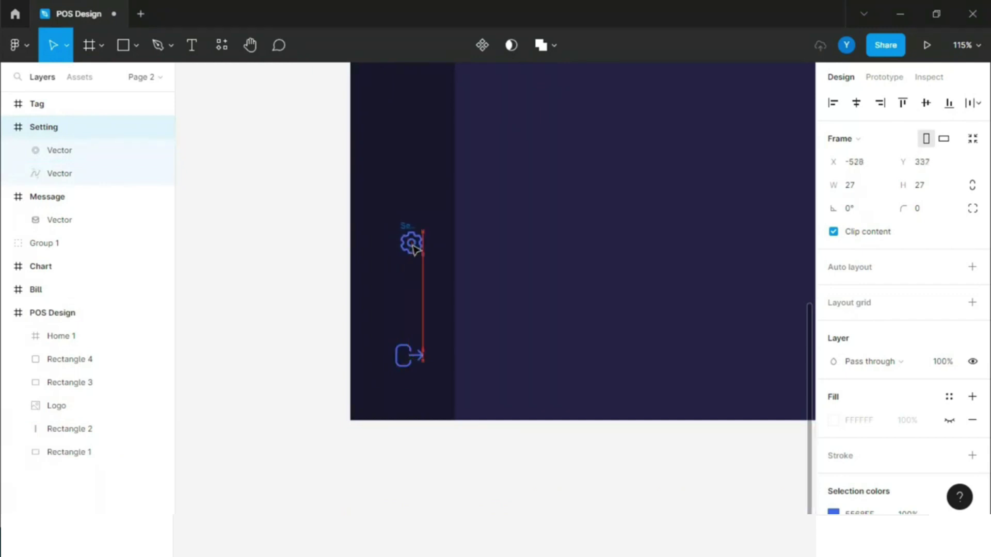
scroll(413, 249, up, 5)
click(8, 129)
click(6, 150)
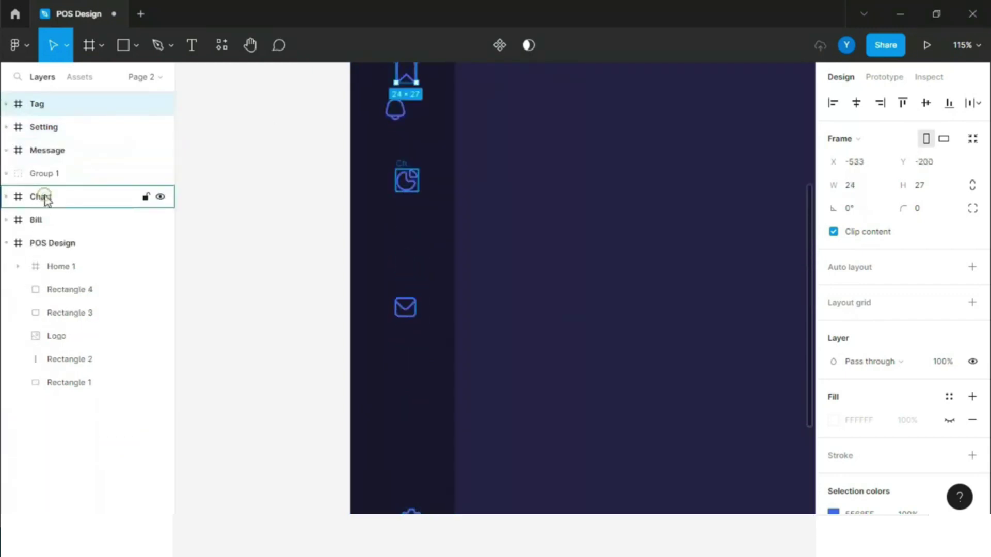
click(35, 220)
drag(402, 120, 413, 443)
Step: Distribute the sidebar icons evenly vertically and align them with each other
scroll(281, 299, down, 5)
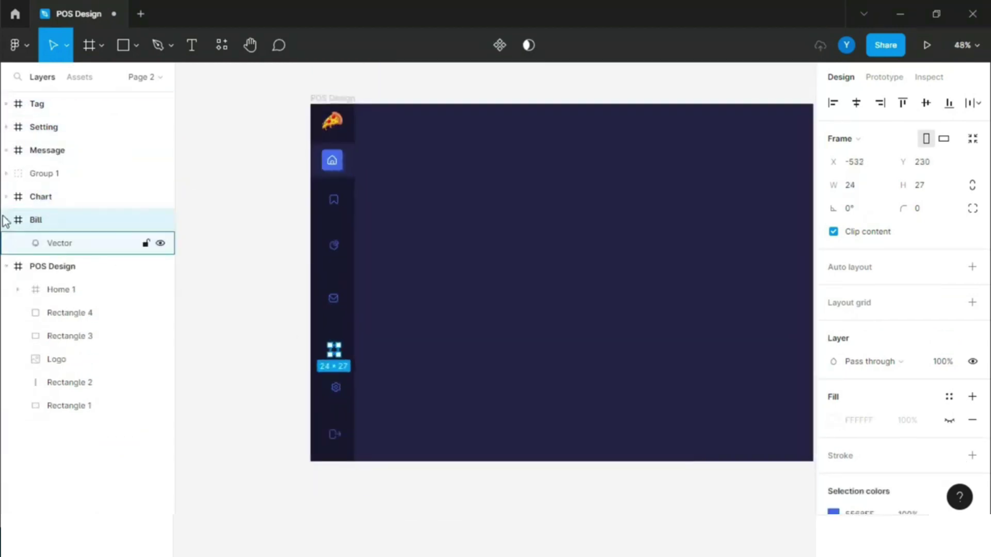
click(6, 220)
drag(34, 213, 44, 106)
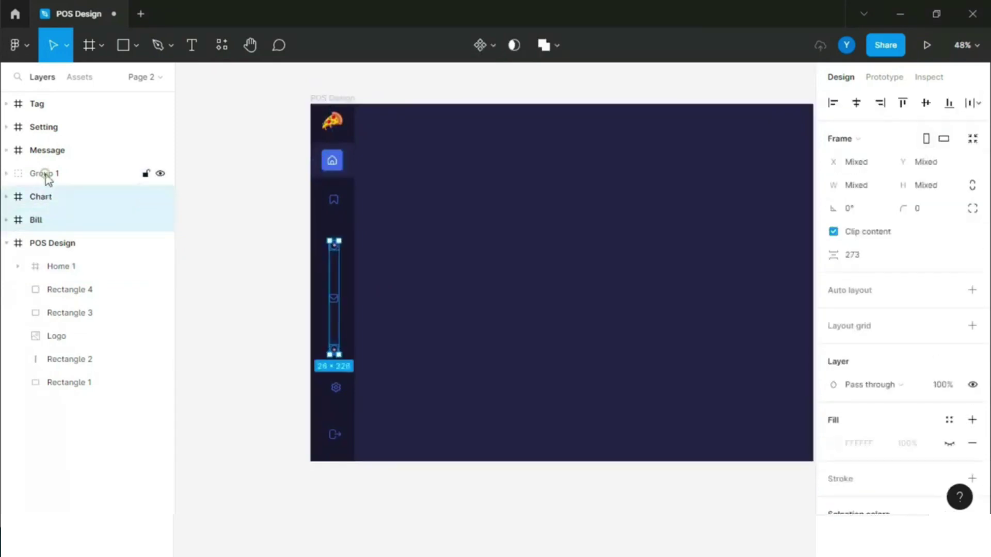
click(973, 103)
click(908, 149)
click(972, 103)
click(924, 166)
drag(64, 360, 69, 266)
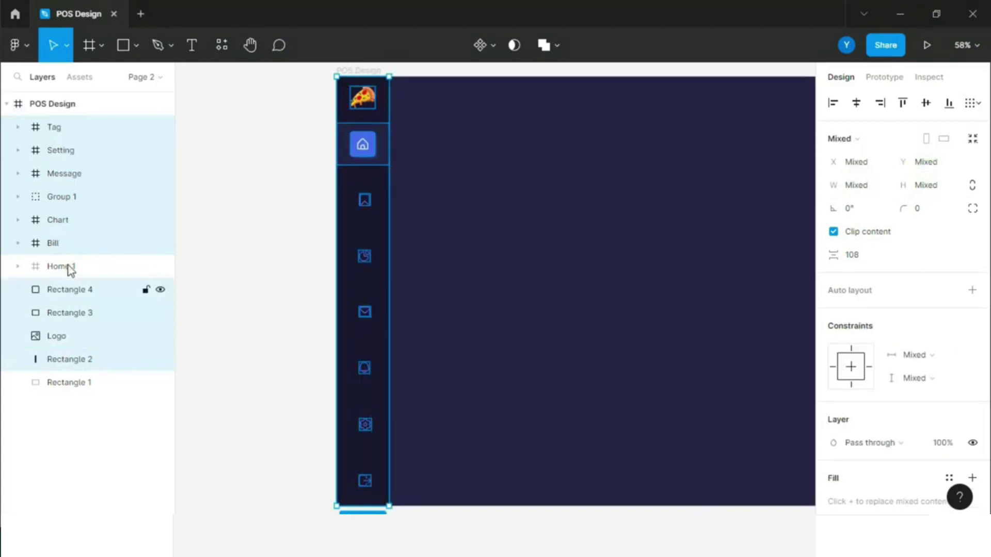
Step: Group the selected sidebar elements and name the group 'Menu'
key(ctrl+g)
double_click(61, 127)
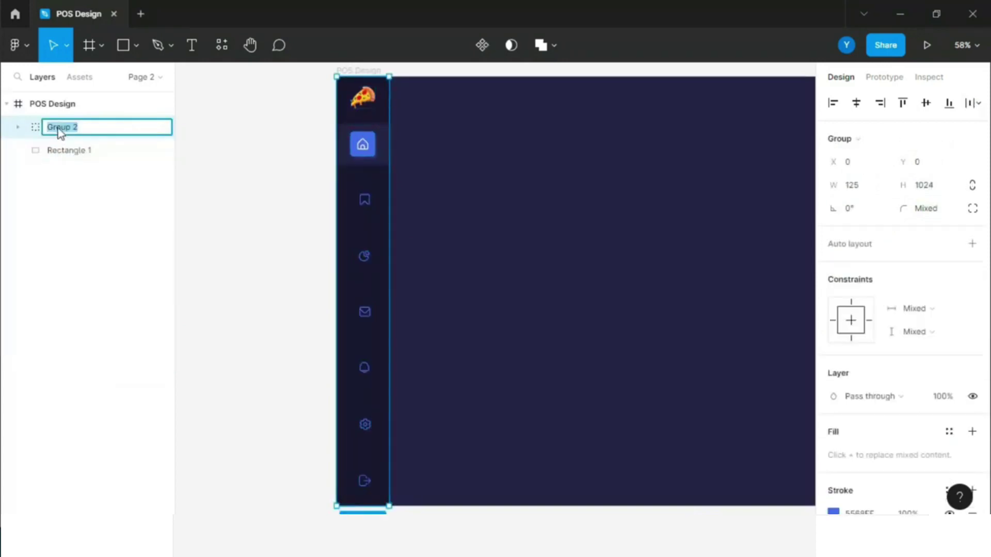
text(Menu)
click(219, 172)
Step: Lock the Menu group and select the duplicate background rectangle
scroll(219, 172, down, 3)
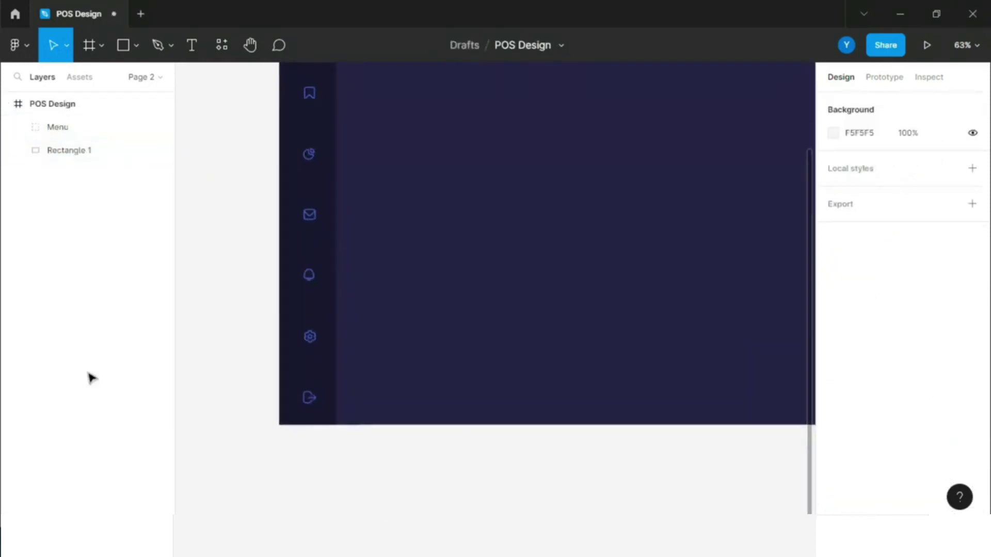
scroll(291, 125, down, 3)
scroll(287, 136, up, 5)
scroll(361, 242, down, 3)
scroll(292, 77, up, 2)
scroll(294, 81, down, 2)
click(504, 287)
scroll(504, 288, down, 3)
click(18, 128)
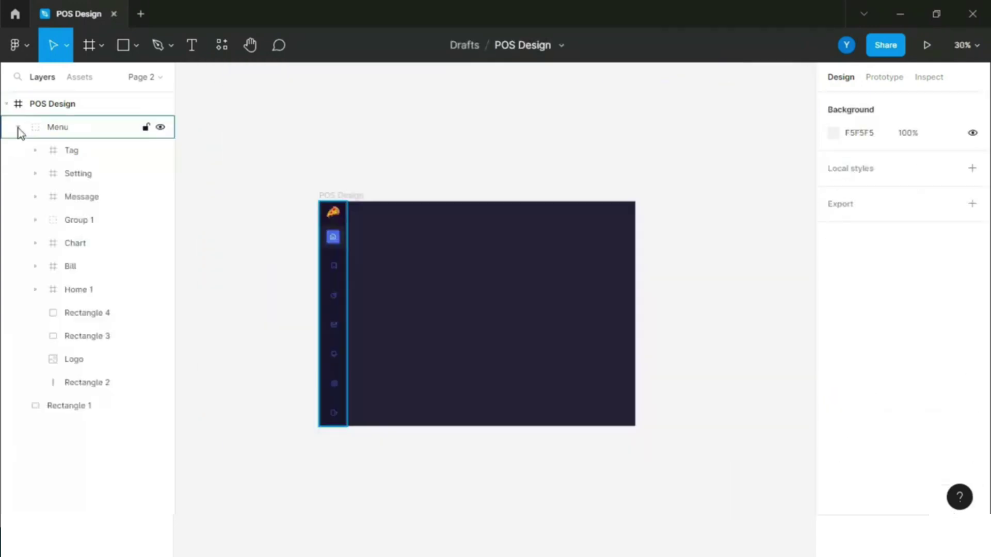
click(101, 153)
click(866, 161)
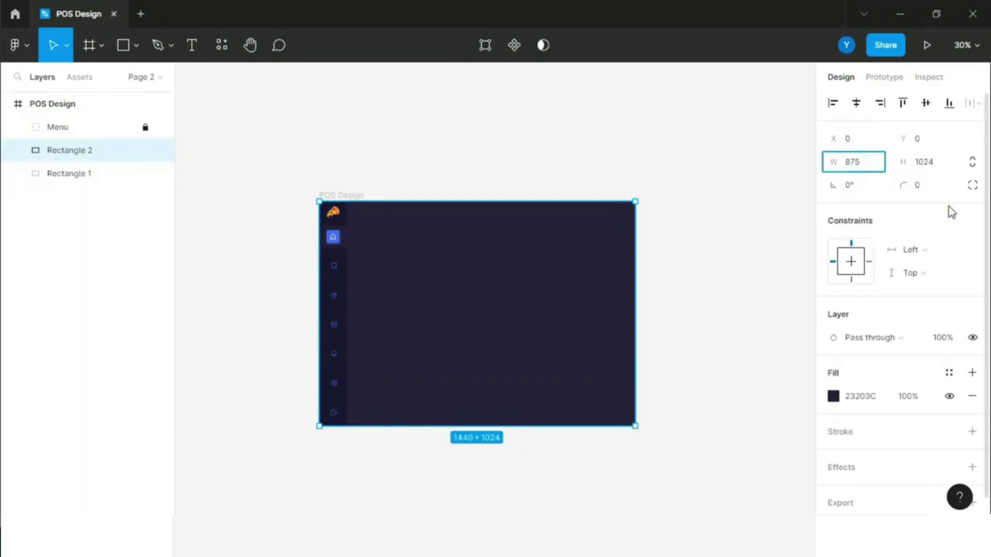
Step: Make Rectangle 2 875 wide at X 125 and give Rectangle 1 a darker fill
key(Return)
drag(416, 283, 445, 288)
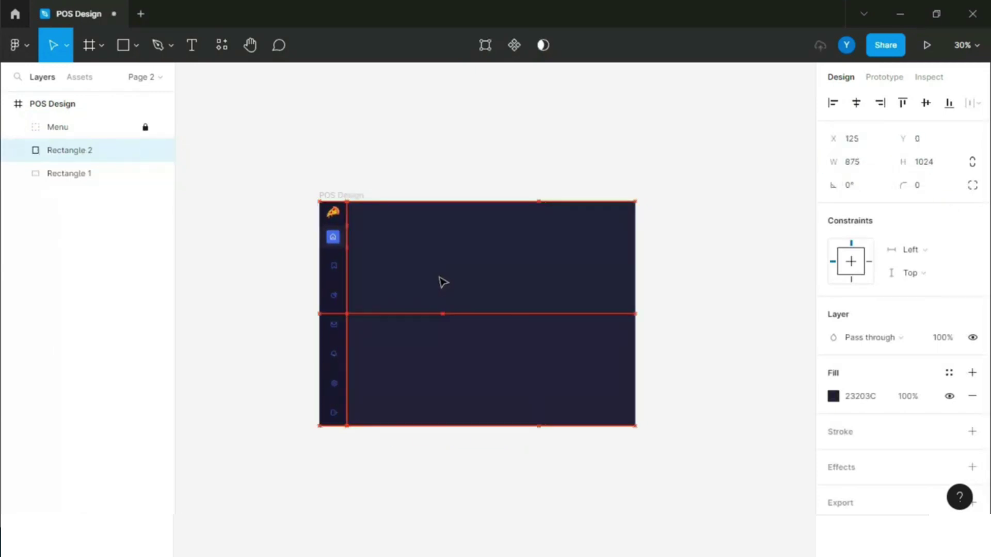
click(583, 309)
click(832, 396)
click(738, 303)
key(Escape)
key(Escape)
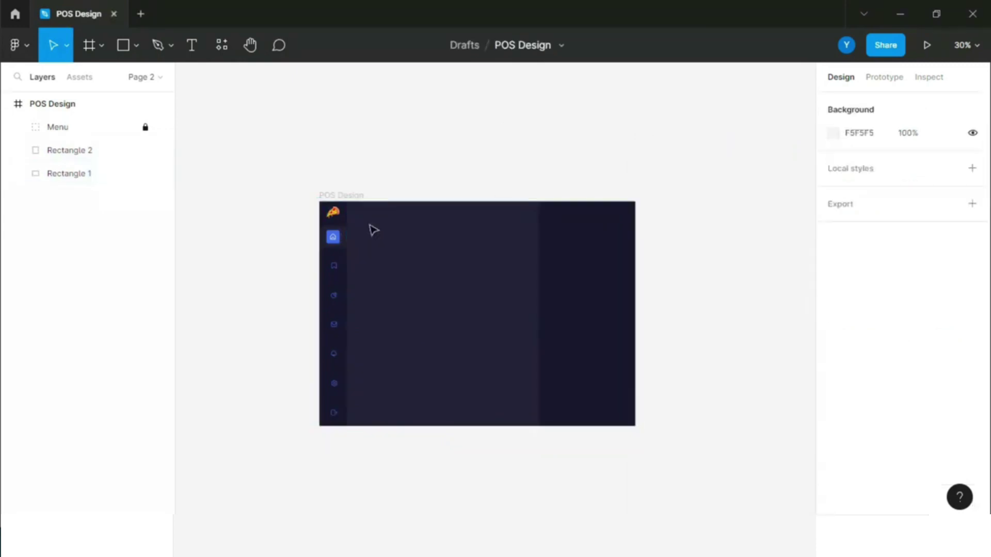
scroll(372, 227, up, 5)
scroll(356, 155, down, 5)
scroll(343, 485, up, 7)
scroll(362, 464, up, 4)
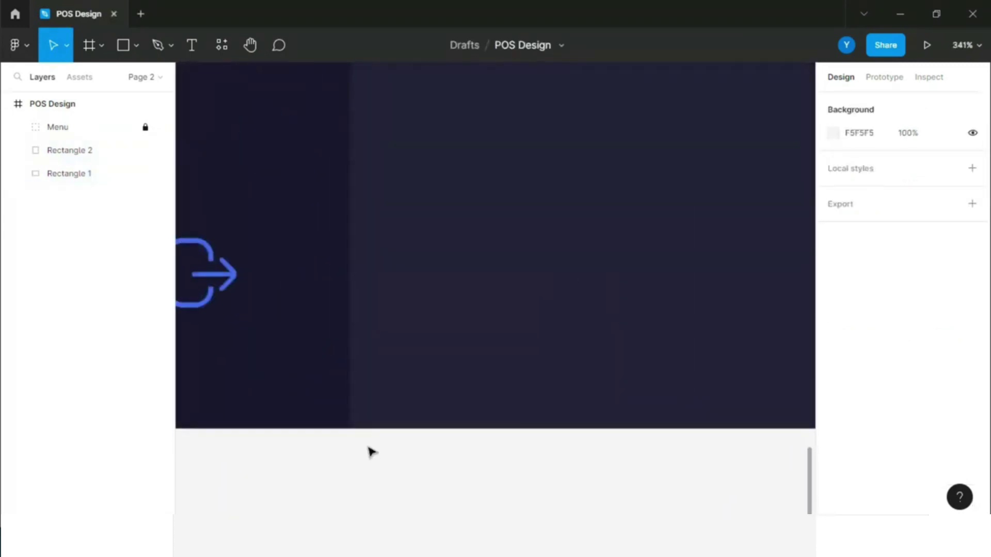
scroll(371, 452, down, 3)
scroll(466, 368, down, 5)
scroll(480, 183, down, 2)
scroll(335, 221, up, 1)
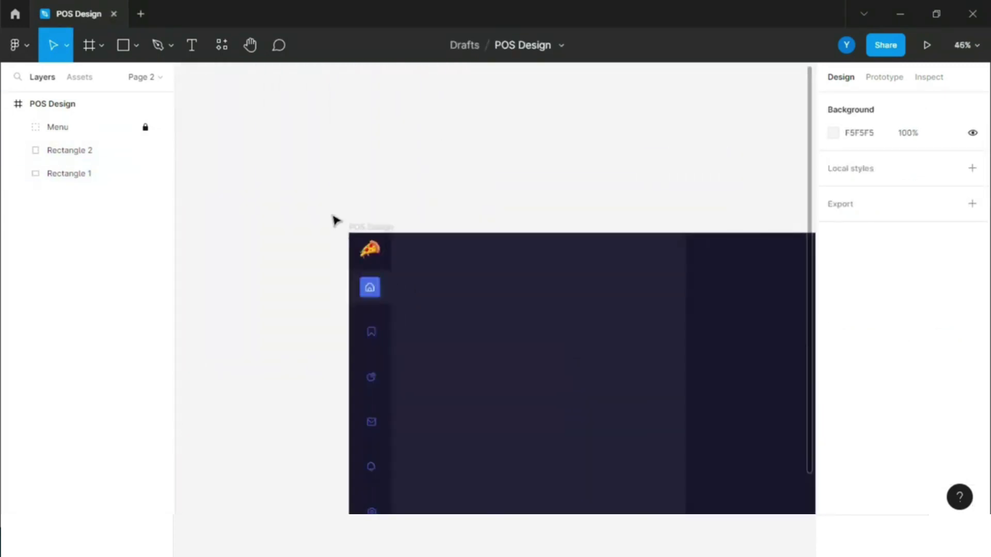
scroll(335, 221, up, 5)
Step: Add a 'Hot Pizza' heading at size 36, Medium weight, at the frame's top near the sidebar
key(t)
click(394, 167)
text(H)
key(Escape)
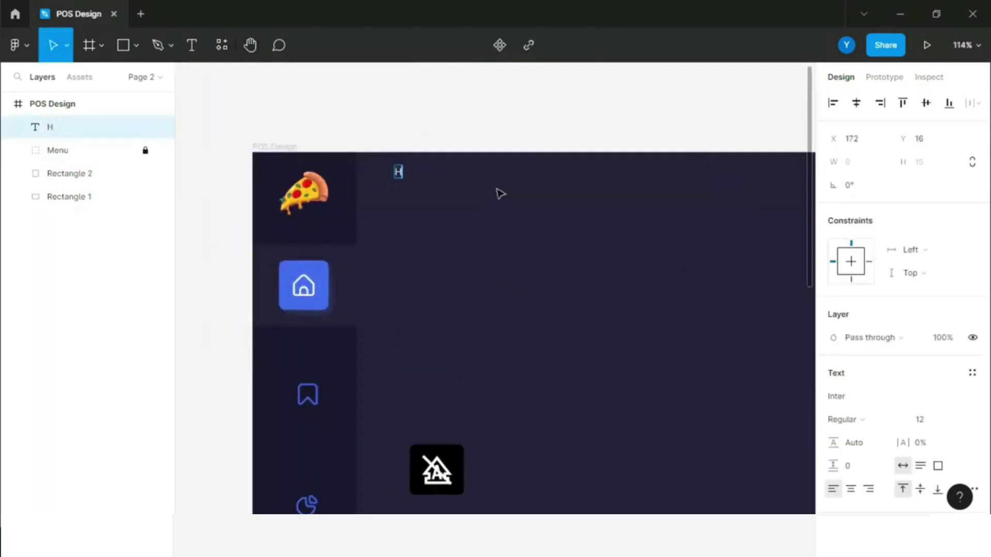
text(ot Piz)
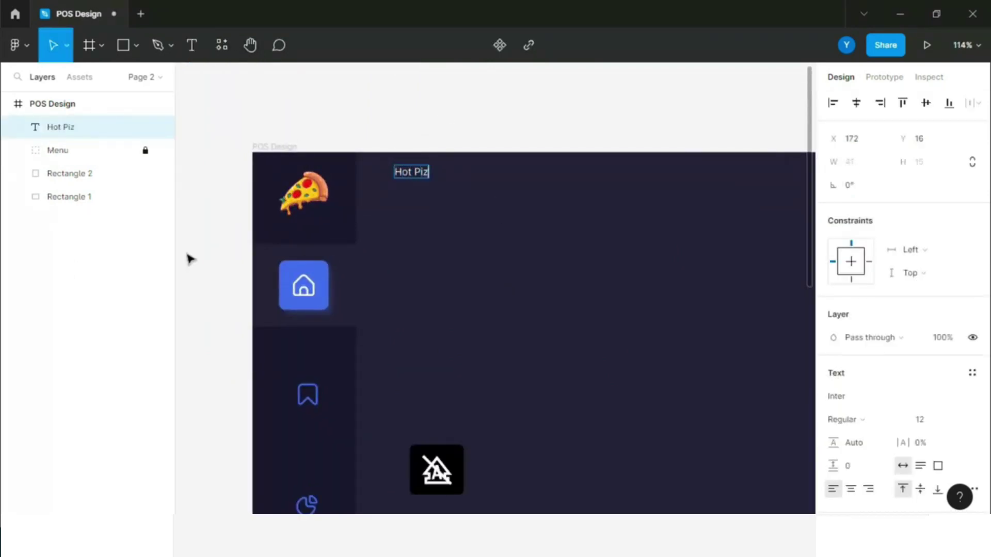
text(za)
key(ctrl+a)
click(926, 419)
click(851, 419)
click(874, 256)
click(893, 420)
key(Up)
key(Return)
key(Escape)
drag(460, 187, 451, 186)
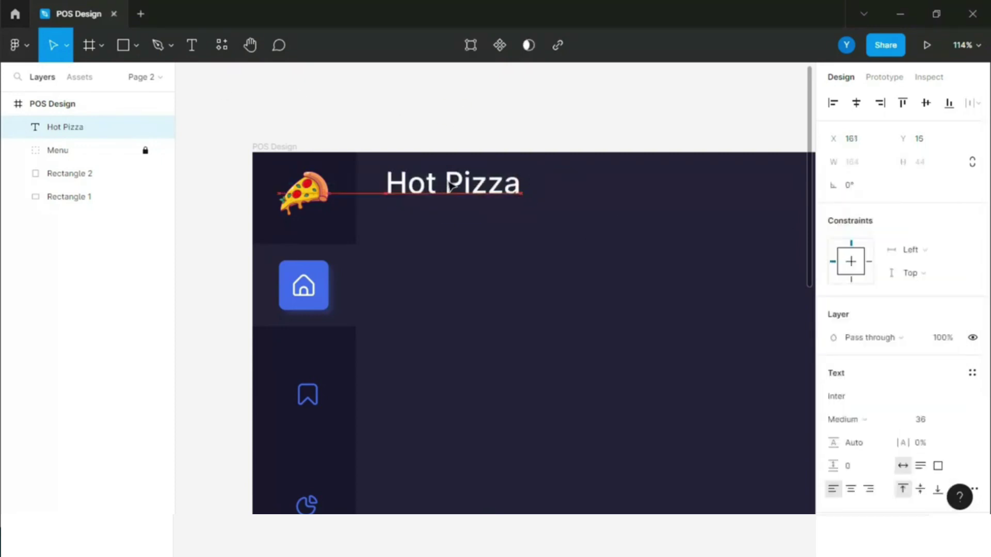
Step: Add a 'Today, 2 Feb 2023' date line in Montserrat 18 Medium under the heading
key(t)
click(402, 230)
text(Today, 2)
key(BackSpace)
key(BackSpace)
text(Feb 2023)
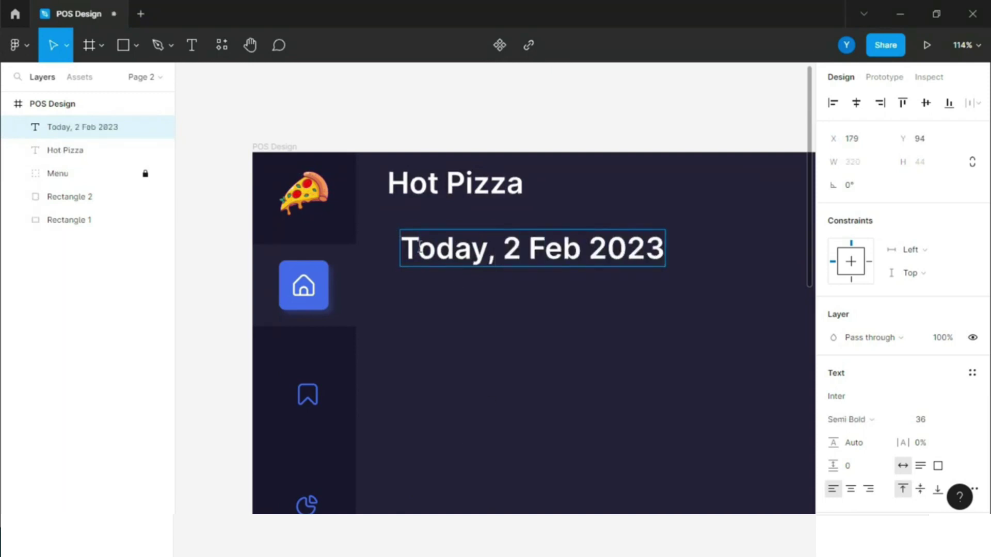
key(ctrl+a)
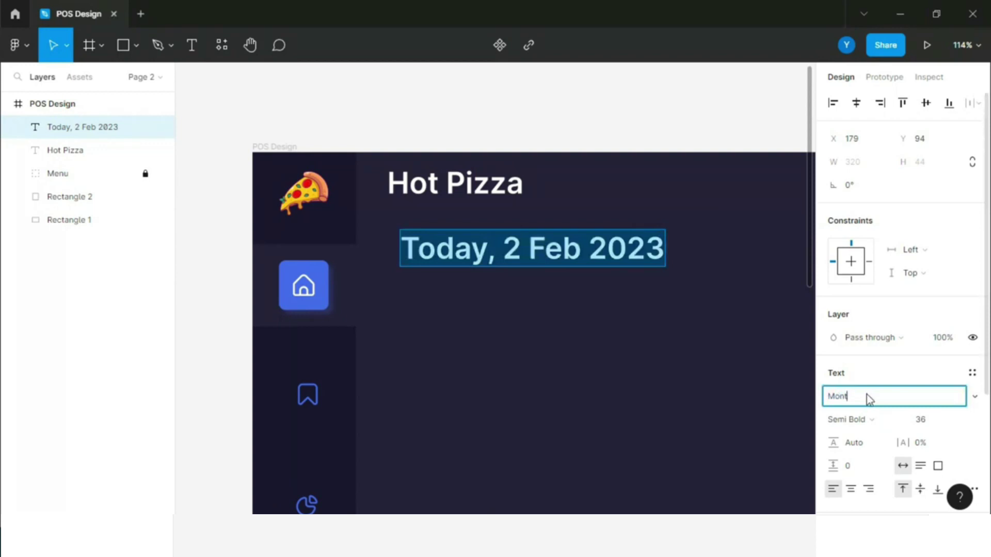
key(Return)
click(944, 419)
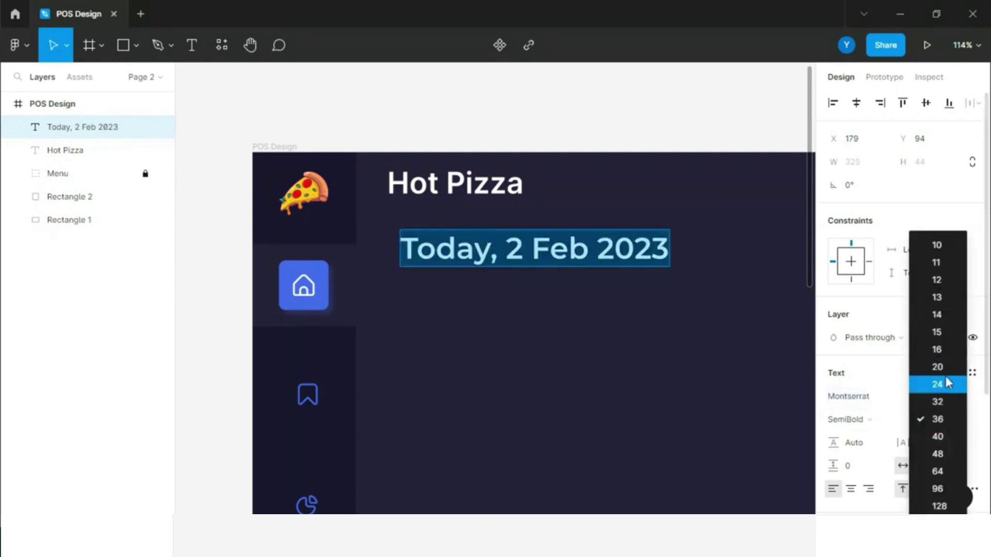
click(950, 368)
text(18)
key(Return)
click(856, 419)
click(896, 237)
drag(456, 238, 444, 214)
Step: Switch the Hot Pizza heading to Montserrat and shift it down toward the date
click(454, 184)
click(856, 396)
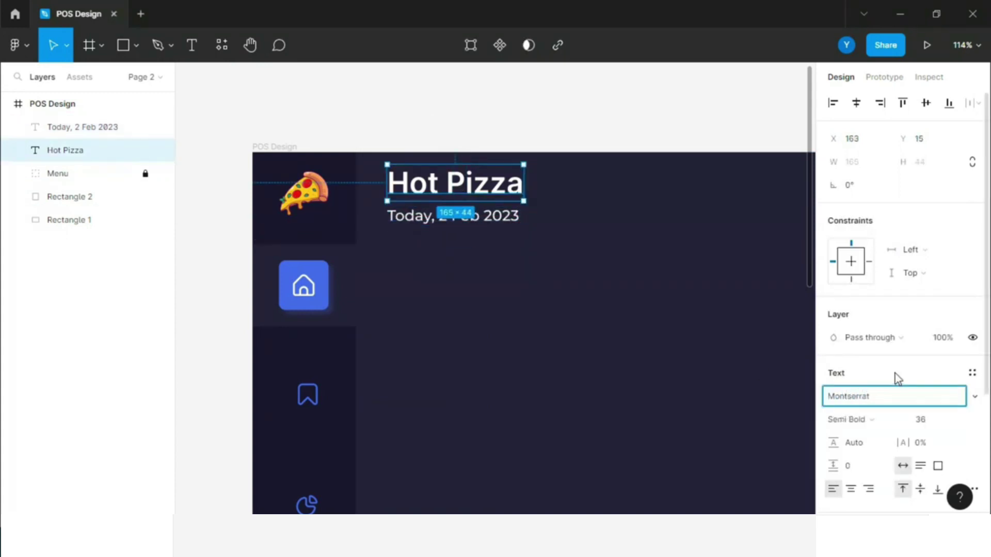
key(Escape)
drag(461, 190, 461, 195)
key(Escape)
ctrl+scroll(570, 252, down, 3)
ctrl+scroll(570, 252, up, 3)
click(191, 45)
Step: Type the category line 'Hot Pizza Burger Shawarma Fries Salad' under the date at size 16
ctrl+scroll(298, 235, up, 2)
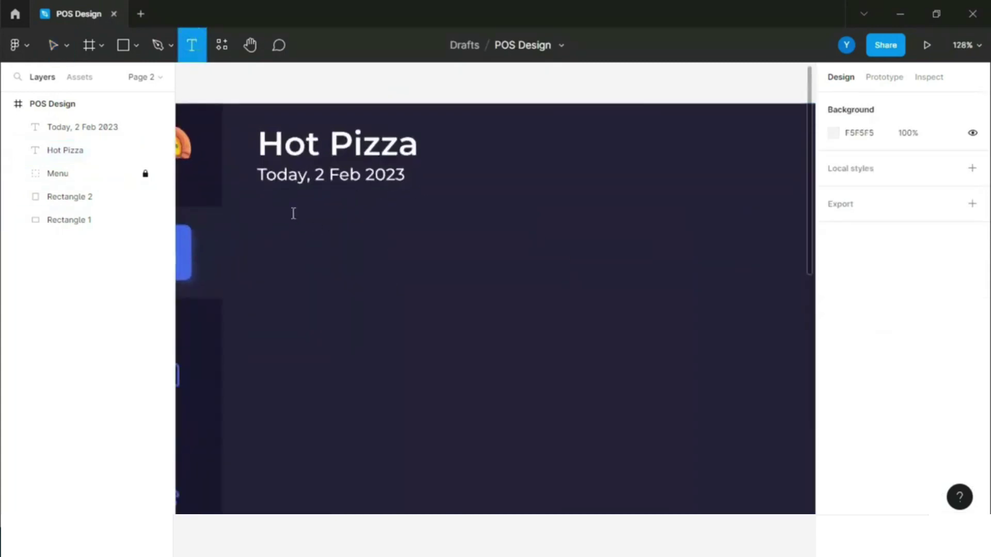
click(293, 213)
text(t Pizza)
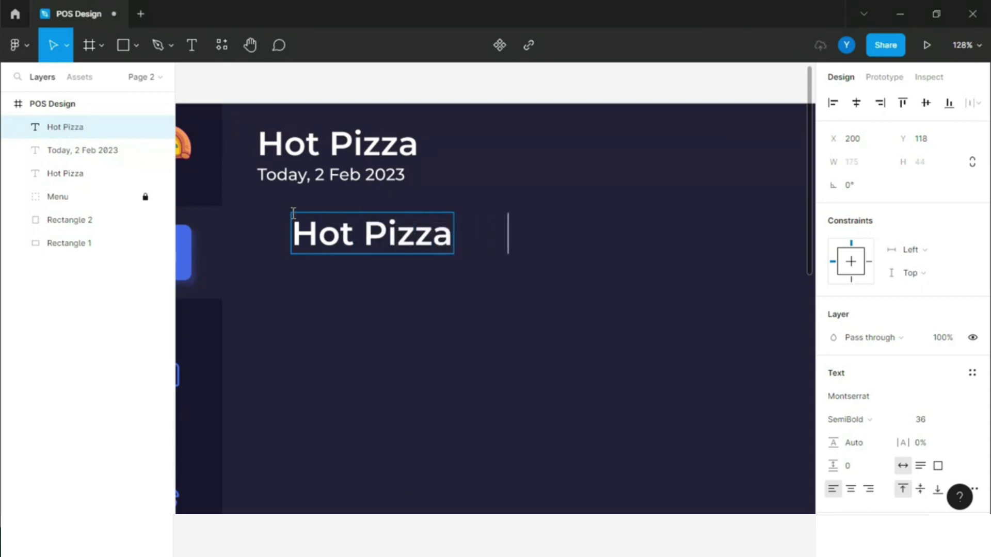
text(B)
text(urger)
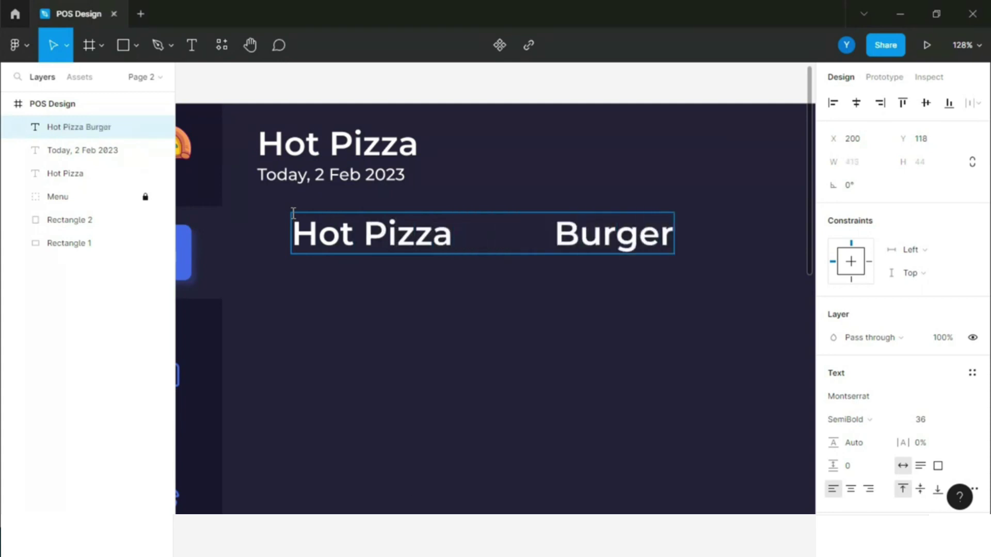
key(ctrl+a)
click(952, 419)
click(935, 365)
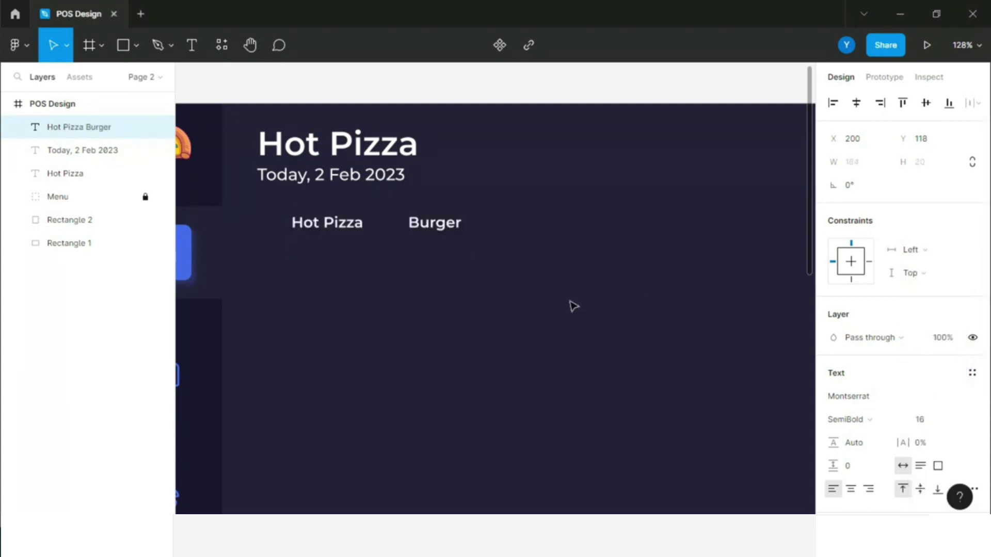
click(468, 234)
text(Shawa)
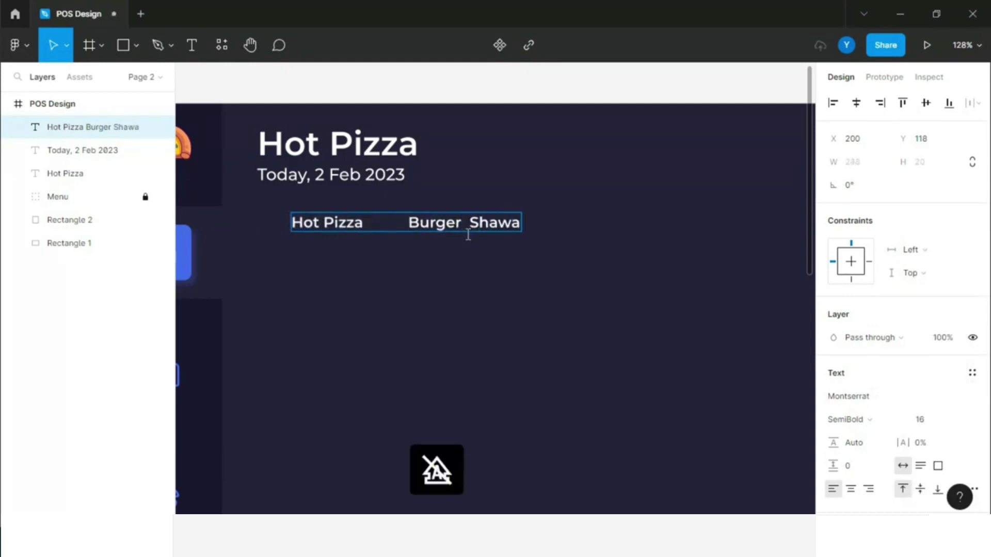
text(rma)
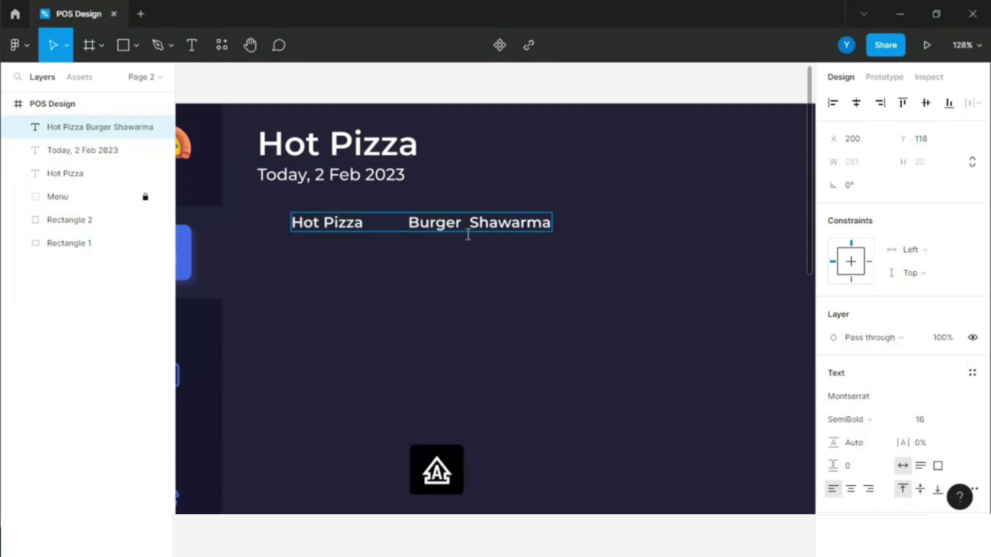
text(   BBQ)
key(Caps_Lock)
key(BackSpace)
key(BackSpace)
key(BackSpace)
key(BackSpace)
key(BackSpace)
key(BackSpace)
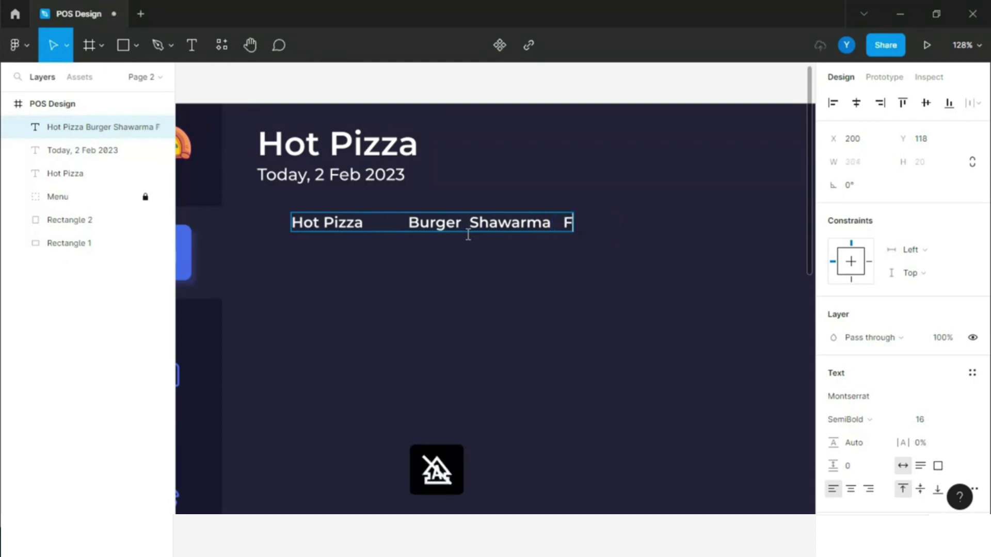
text(ries   Salad)
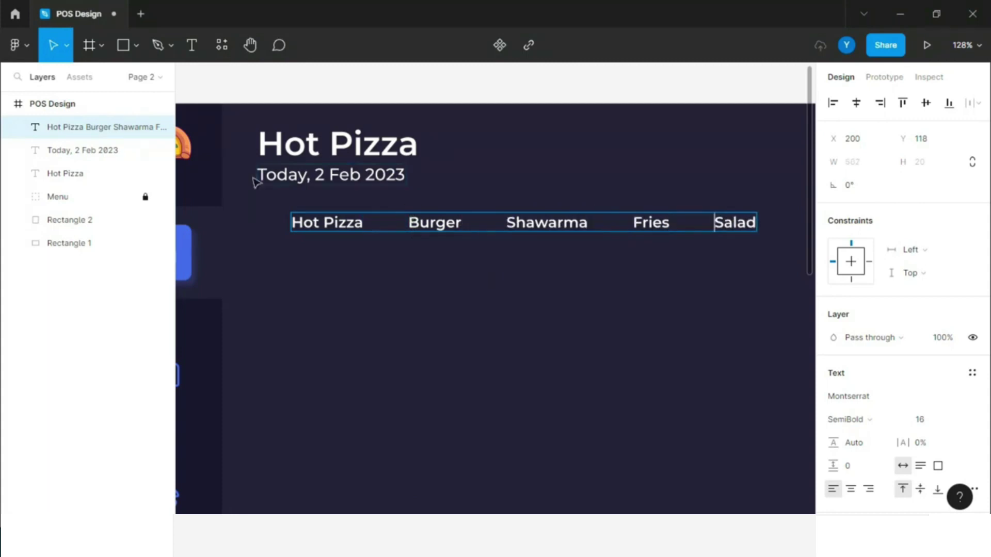
Step: Colour the words Hot Pizza in the menu line blue (5568FE)
scroll(903, 310, down, 4)
mouse_move(320, 221)
mouse_down()
mouse_move(292, 222)
mouse_move(297, 215)
mouse_up()
click(833, 367)
click(680, 457)
click(322, 133)
key(Escape)
Step: Draw an 800-wide divider line under the menu, stroked purple 5A5590
click(135, 45)
click(129, 89)
drag(257, 243, 784, 243)
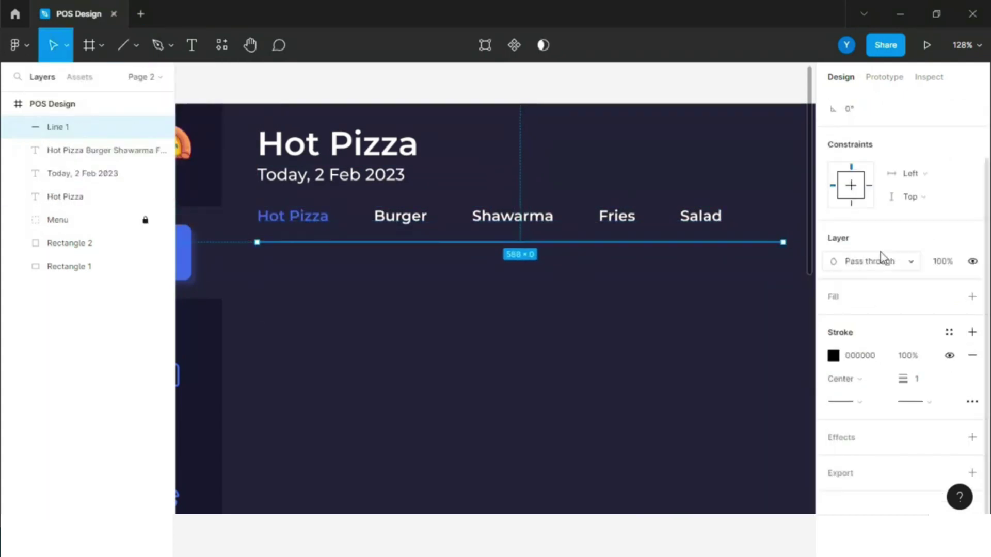
key(shift+1)
click(853, 161)
text(800)
key(Return)
scroll(417, 284, up, 3)
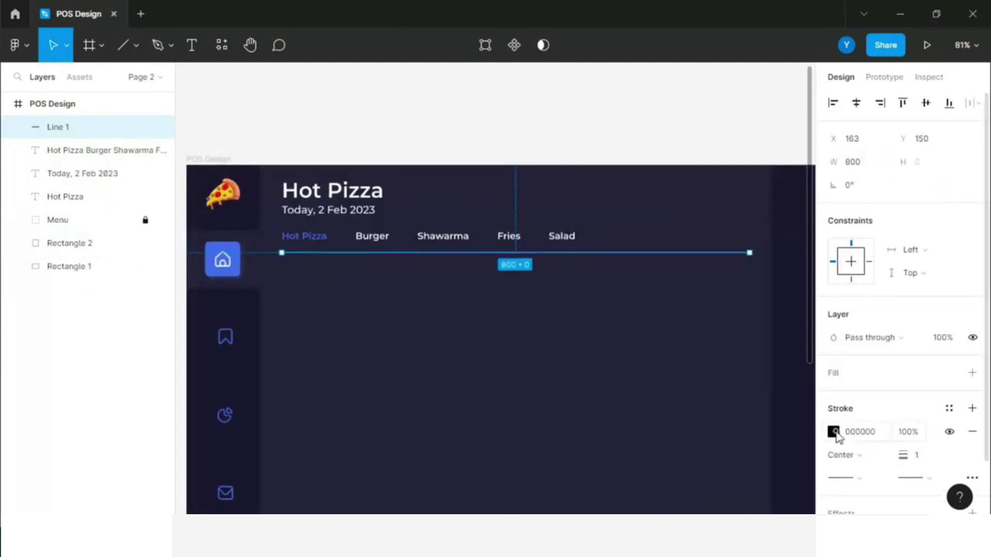
click(832, 431)
click(711, 458)
drag(551, 255, 549, 258)
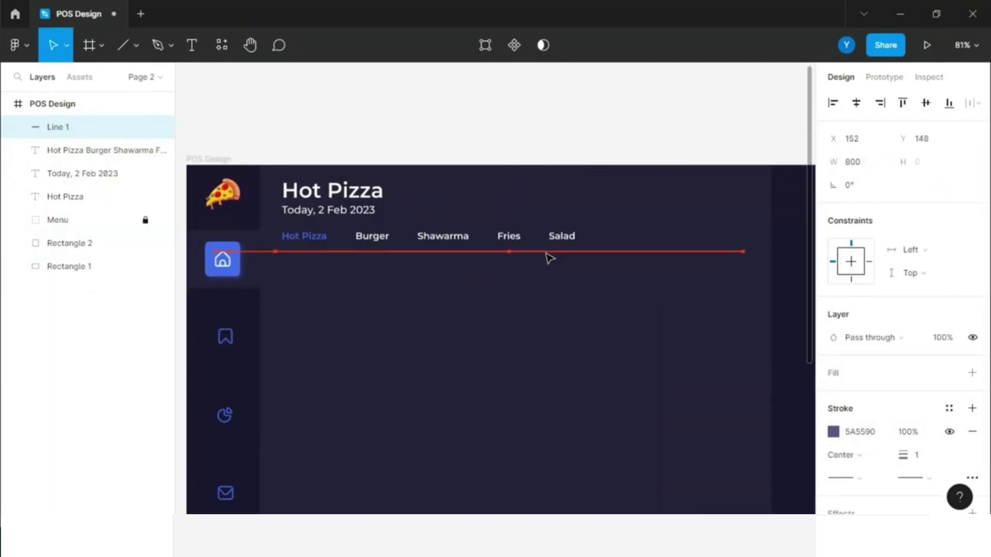
key(Escape)
Step: Add a short rounded blue rectangle bar on the divider beneath Hot Pizza
scroll(290, 256, up, 5)
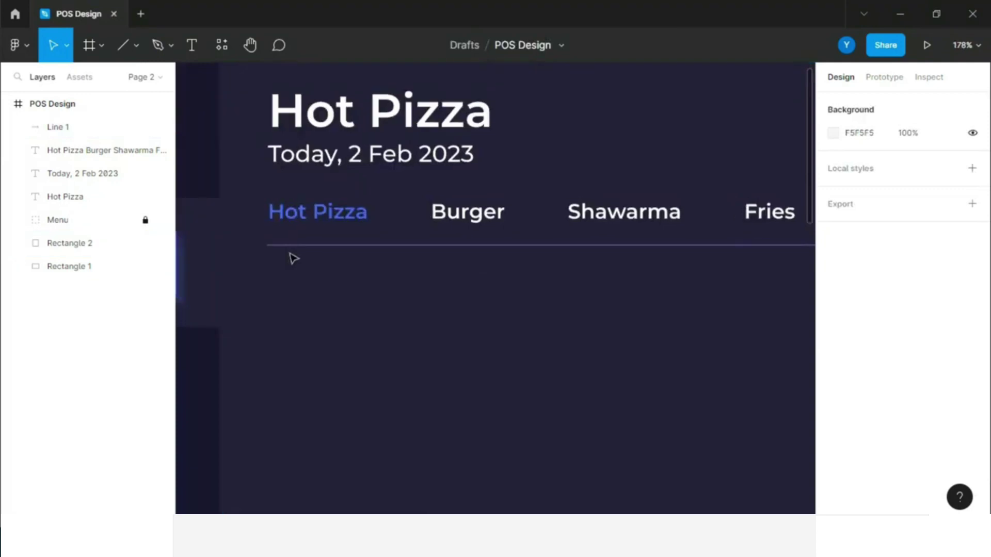
click(137, 46)
click(116, 83)
scroll(214, 228, up, 3)
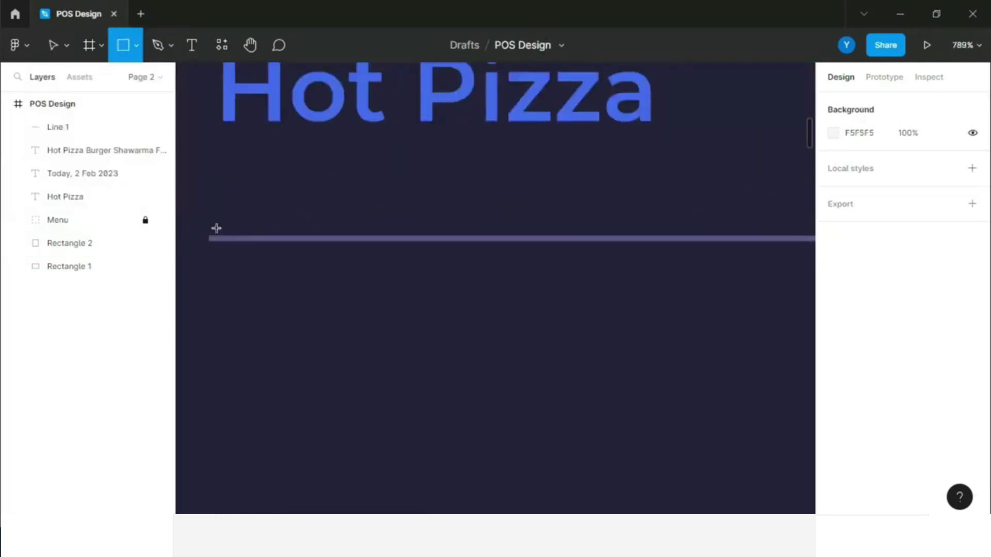
drag(209, 224, 289, 253)
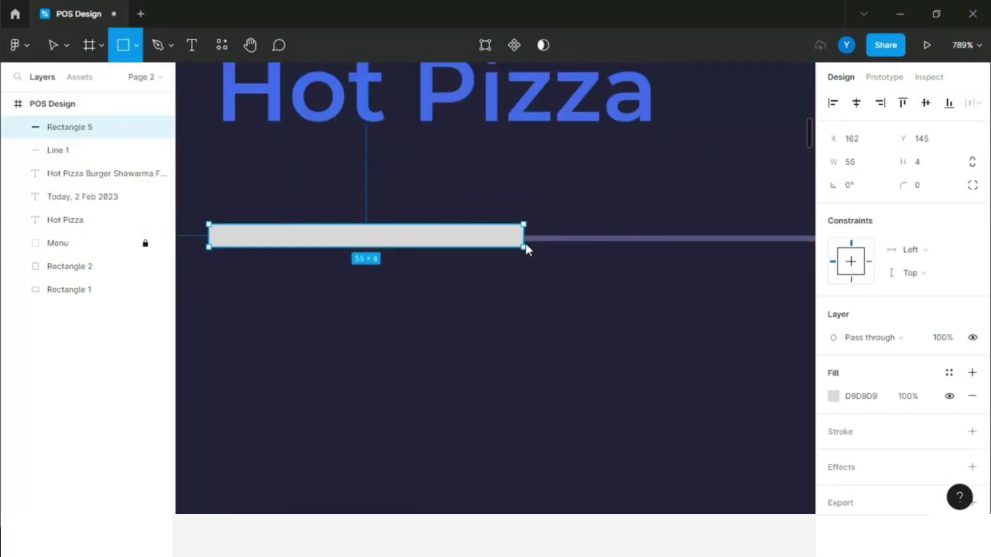
drag(394, 248, 524, 241)
drag(459, 240, 467, 241)
click(928, 189)
click(833, 396)
click(679, 442)
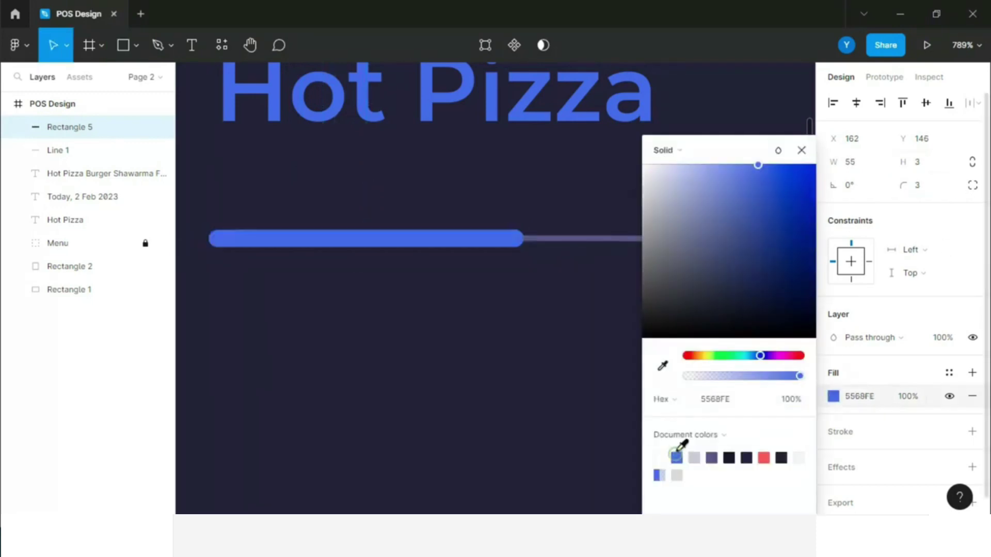
key(Escape)
Step: Select the divider, blue bar and menu text together in the layers panel, then deselect
scroll(491, 301, down, 5)
drag(490, 276, 503, 170)
key(Escape)
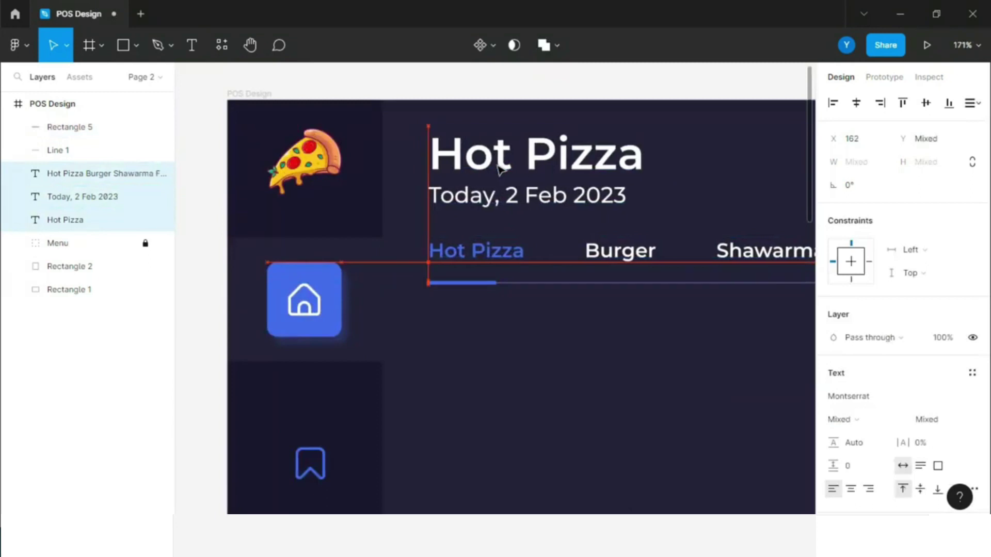
scroll(401, 215, down, 3)
scroll(639, 117, down, 3)
scroll(605, 222, up, 1)
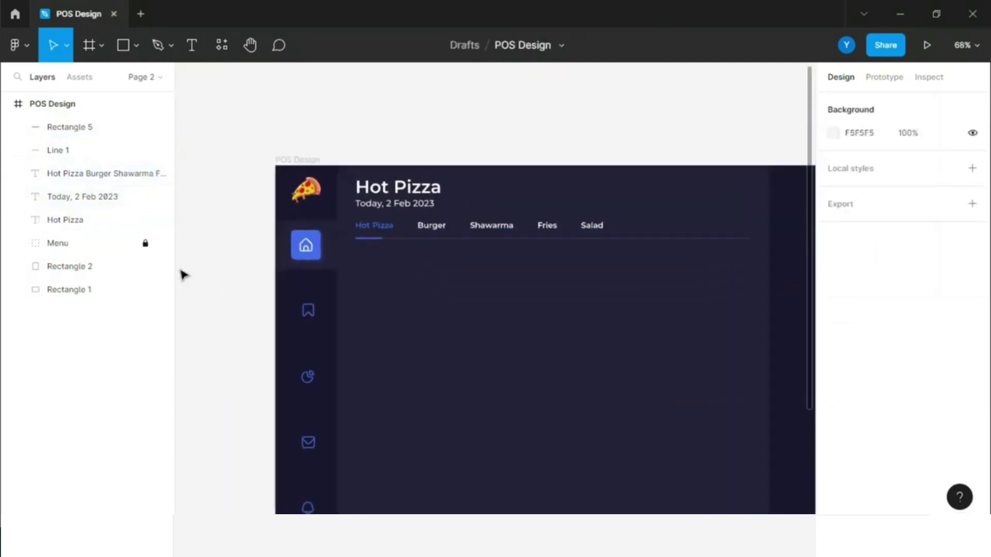
click(67, 150)
shift+click(71, 128)
shift+click(78, 177)
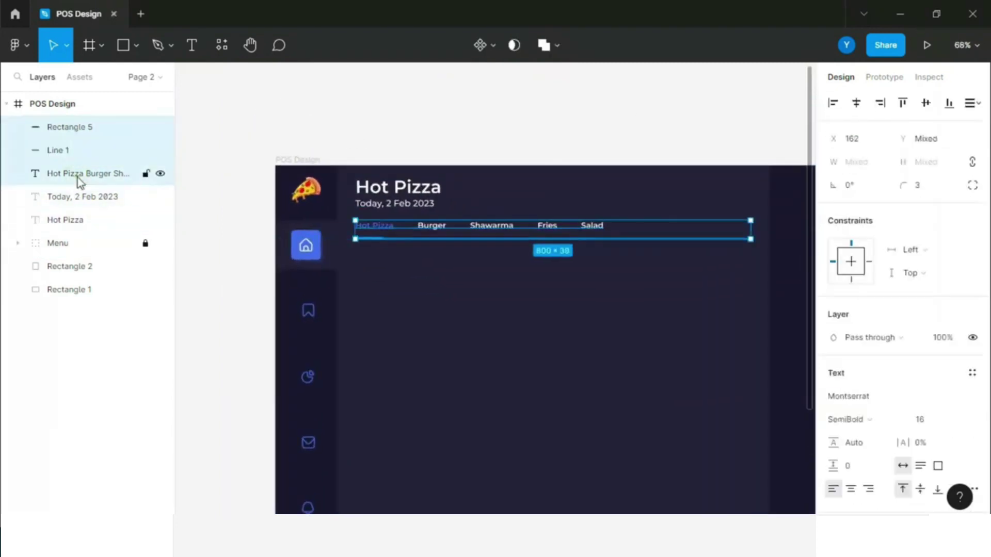
click(270, 173)
Step: Draw a 275×50 rounded search box rectangle at the header's top right
click(124, 45)
scroll(761, 192, up, 3)
drag(560, 177, 563, 182)
drag(730, 211, 748, 210)
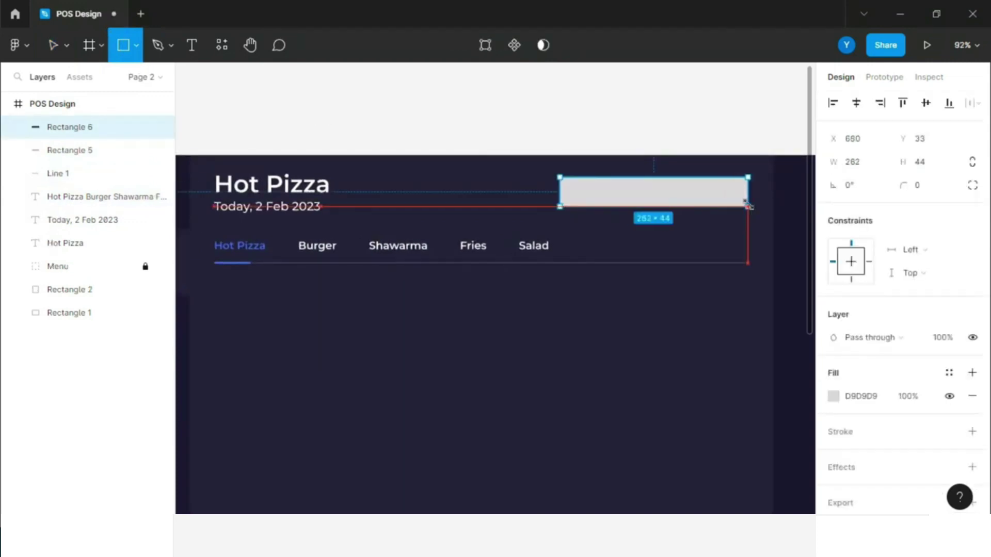
click(921, 162)
text(50)
click(926, 189)
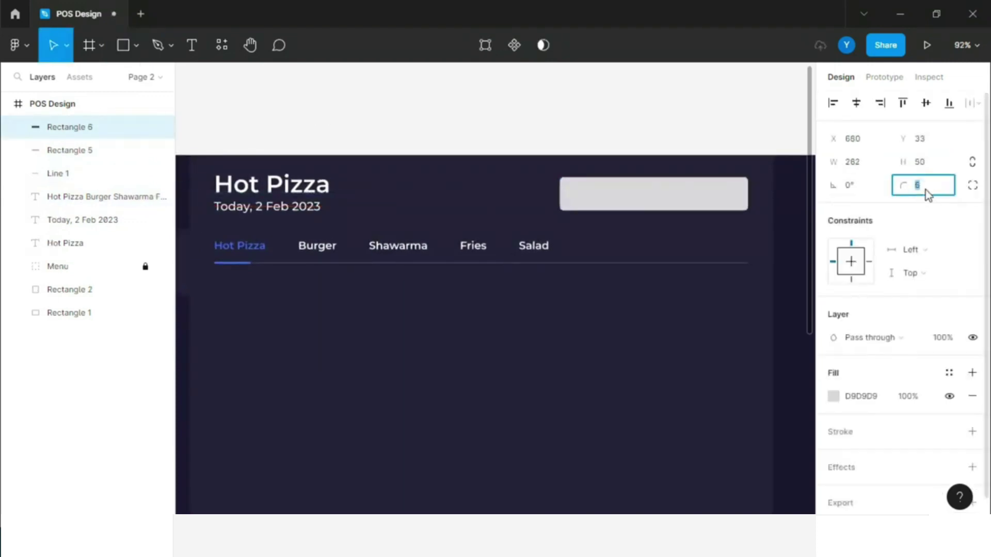
text(8275)
key(Return)
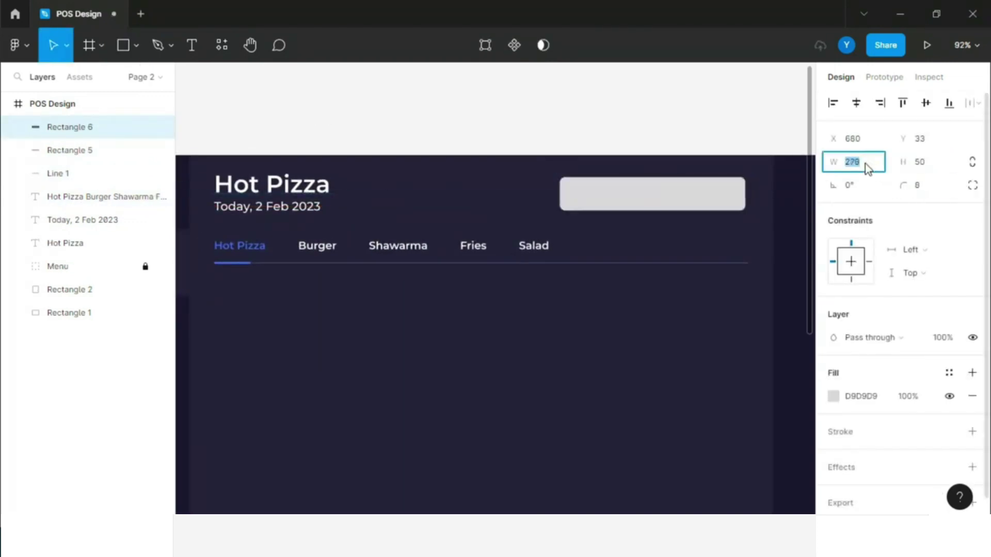
drag(697, 200, 702, 199)
Step: Give the search box a purple 5A5590 outline and a dark navy fill
click(972, 431)
click(832, 455)
click(711, 457)
click(732, 456)
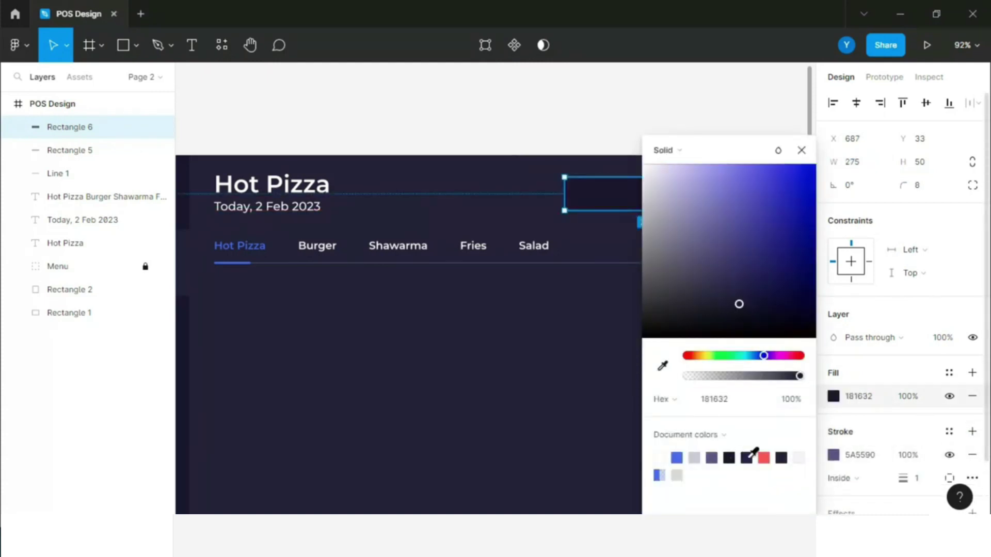
click(623, 111)
Step: Drop the search magnifier icon into the search box
click(719, 210)
mouse_move(866, 108)
mouse_down()
mouse_move(568, 297)
mouse_move(588, 198)
mouse_up()
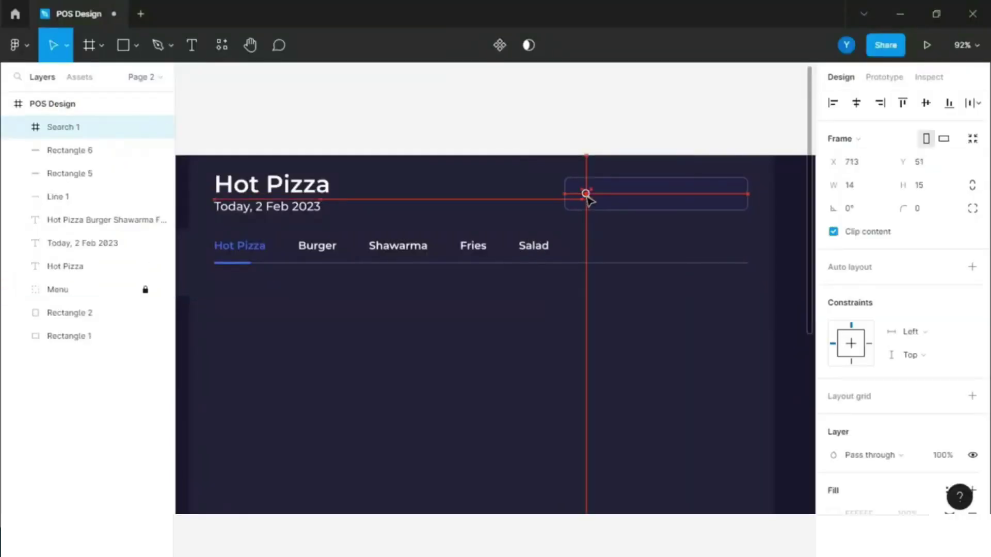
click(523, 115)
scroll(748, 178, up, 3)
Step: Add 'Search for pizza, burger etc...' placeholder text, Medium 14, inside the box
click(191, 45)
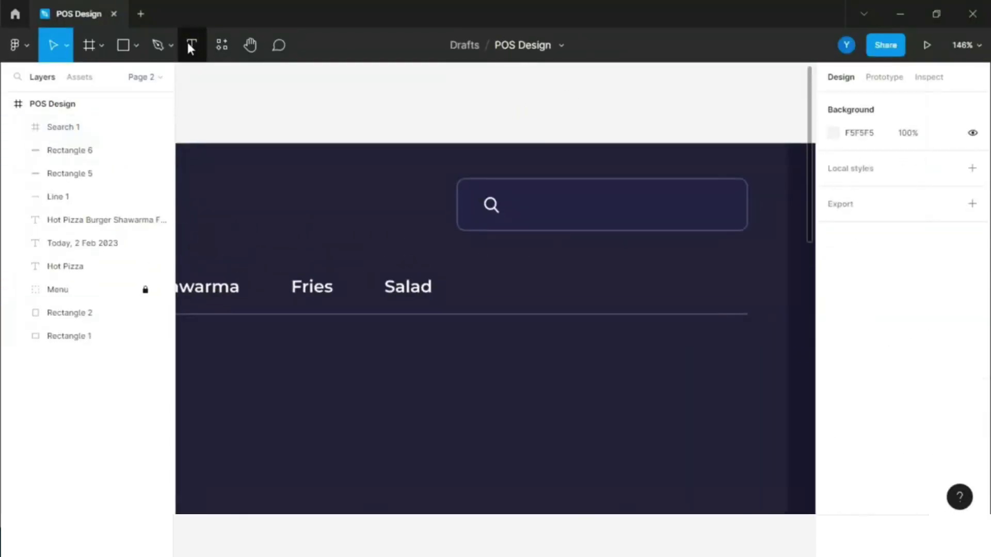
click(526, 263)
text(earch for pizza, b)
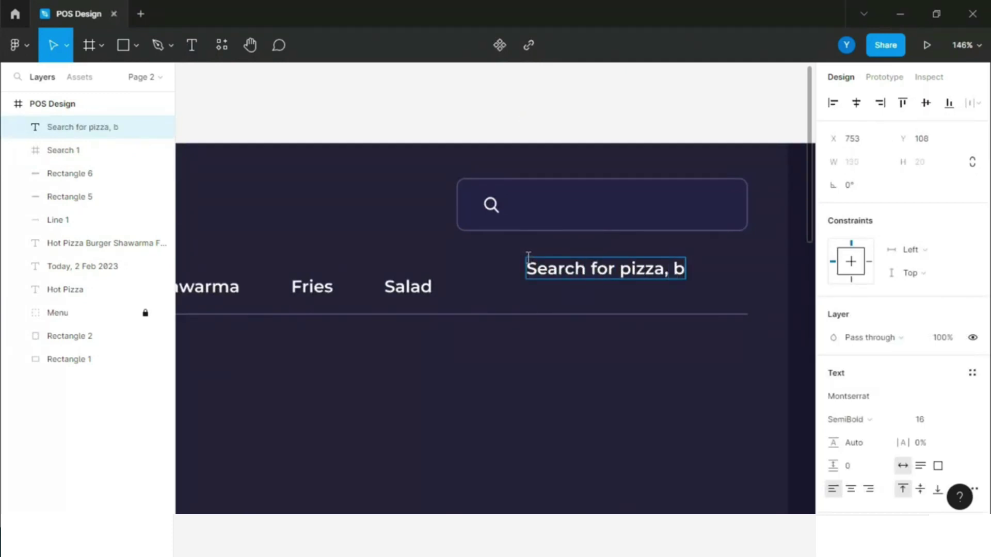
text(..)
key(ctrl+a)
click(957, 422)
click(934, 316)
click(848, 419)
click(867, 237)
key(Escape)
mouse_move(626, 271)
mouse_down()
mouse_move(550, 215)
mouse_move(630, 209)
mouse_up()
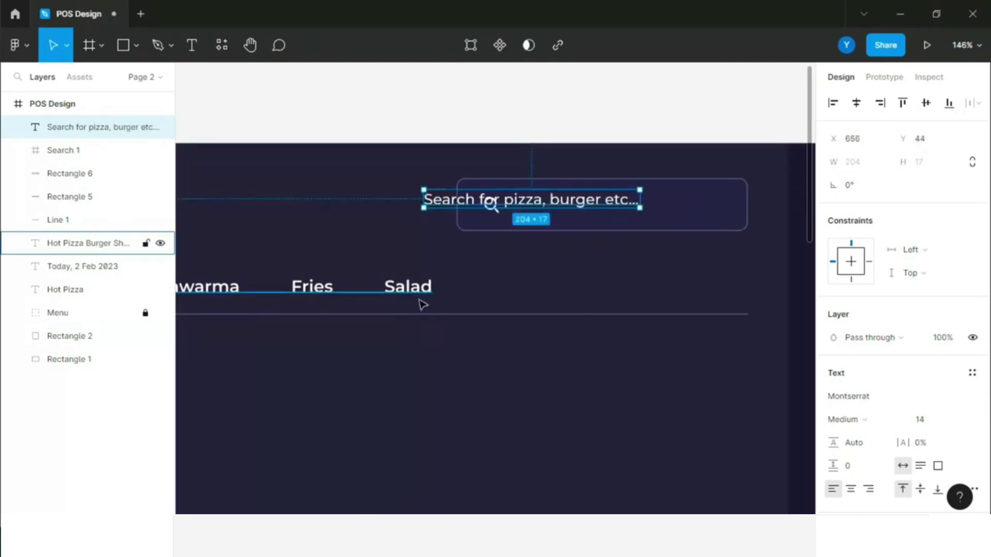
Step: Group the placeholder, icon and box and name the group 'Search'
shift+click(62, 150)
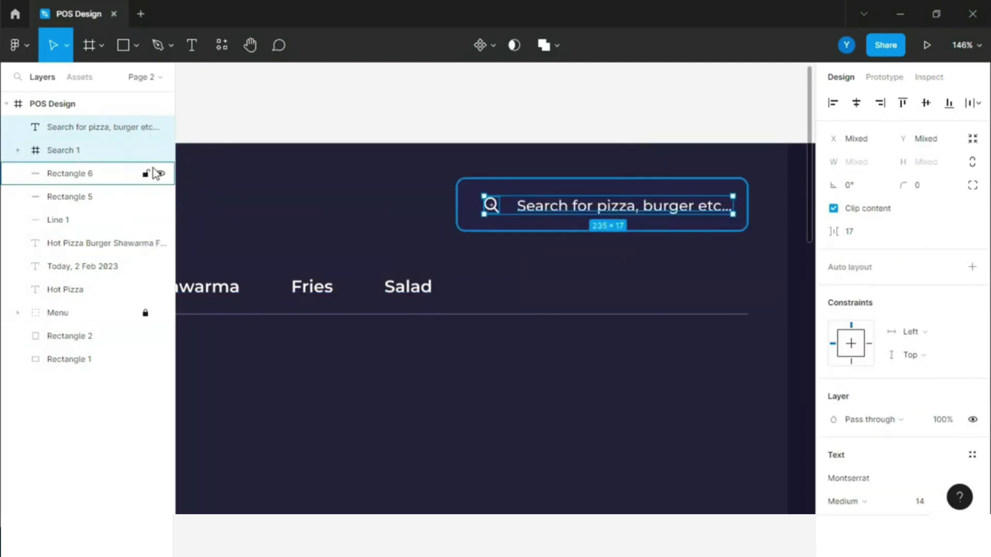
shift+click(62, 173)
key(ctrl+g)
double_click(59, 127)
text(Search)
click(620, 126)
key(shift+1)
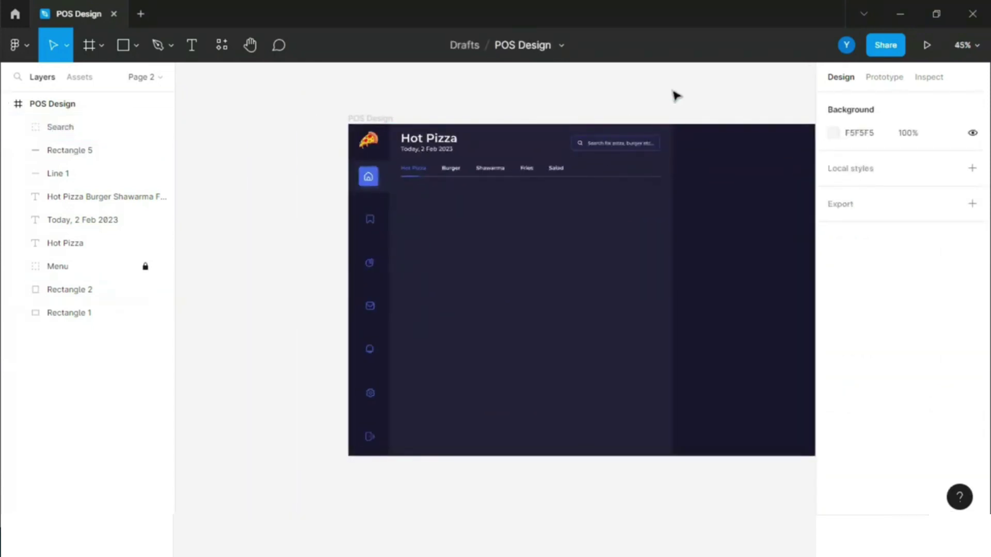
Step: Draw a size box with corner radius 4, dark background fill and purple 5A5590 outline
scroll(672, 95, up, 3)
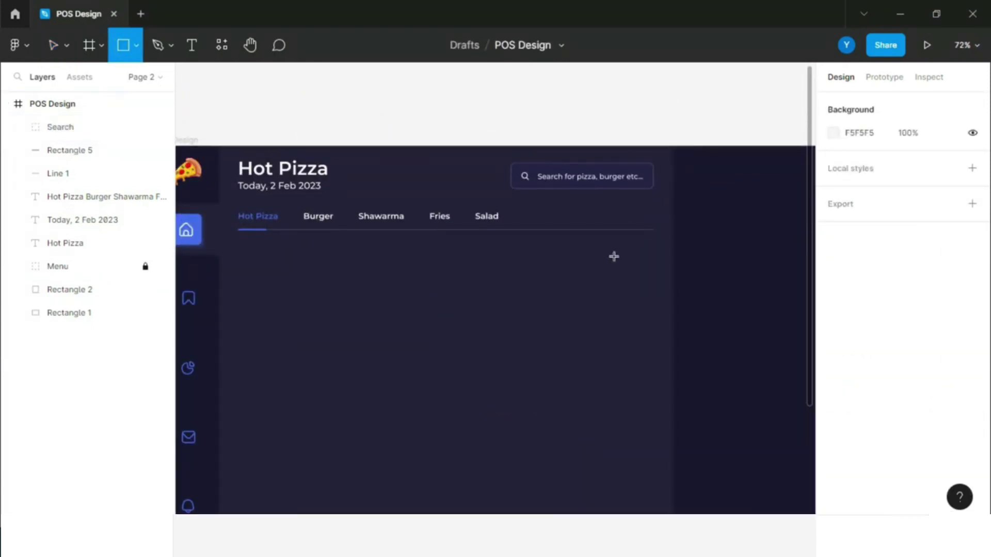
scroll(657, 241, up, 3)
drag(518, 236, 649, 281)
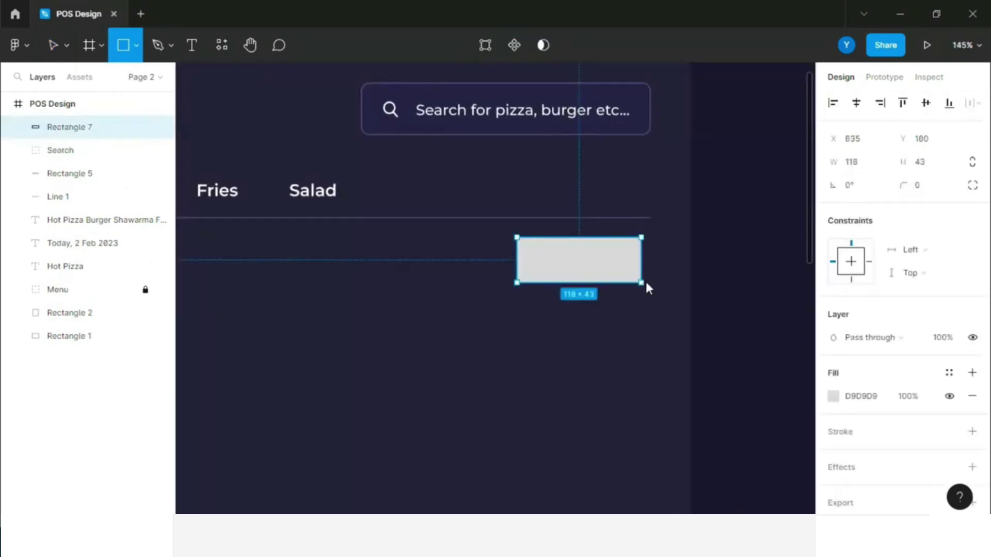
drag(515, 258, 493, 254)
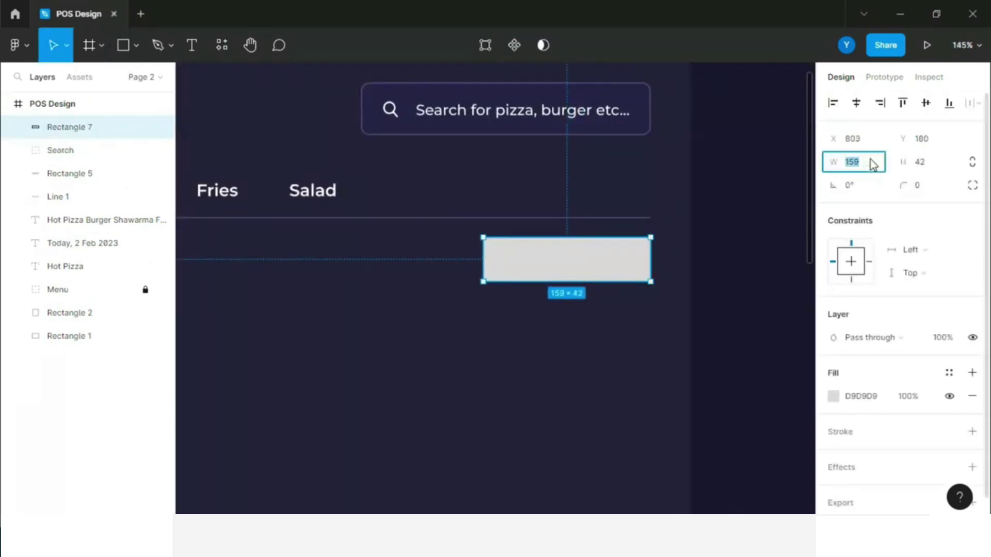
text(160)
click(933, 185)
text(4)
key(Return)
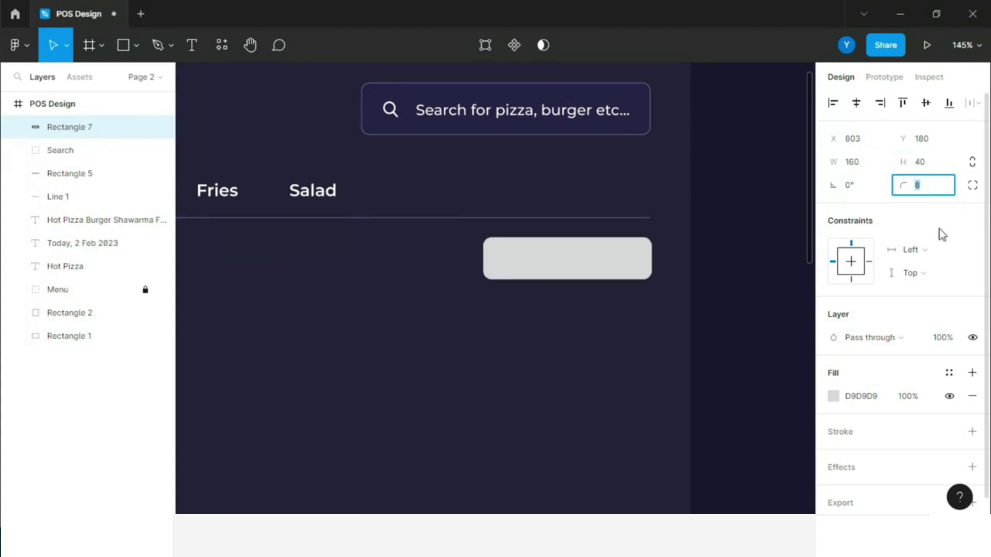
click(833, 396)
click(659, 365)
click(745, 106)
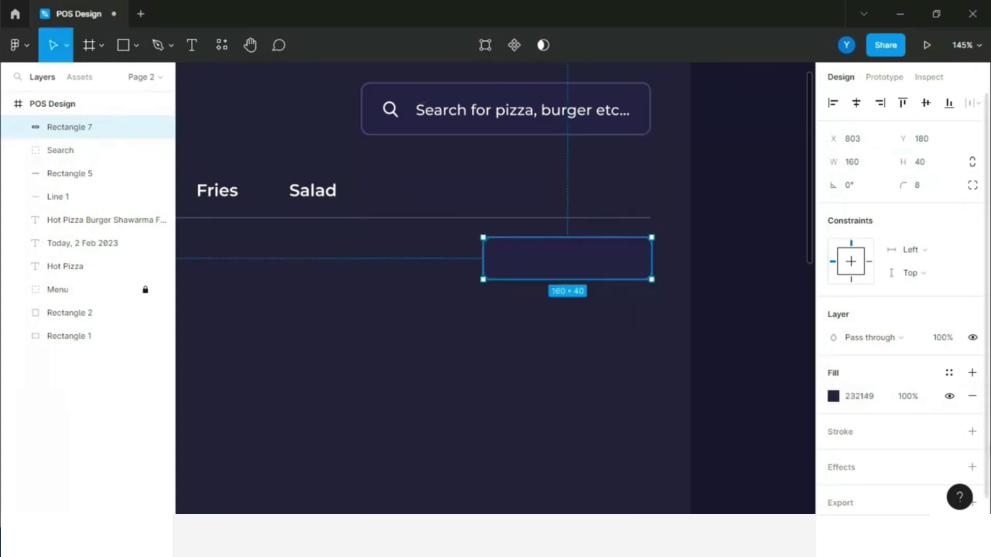
click(972, 432)
click(833, 455)
click(717, 458)
key(Escape)
Step: Add the S M L size letters and move them into the box
key(t)
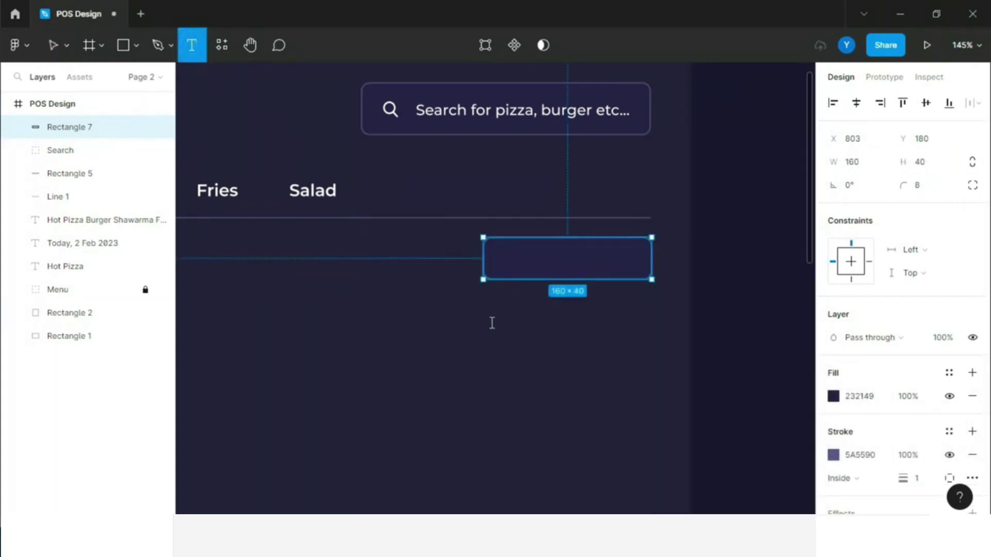
click(491, 323)
text(s)
key(BackSpace)
text(S M L)
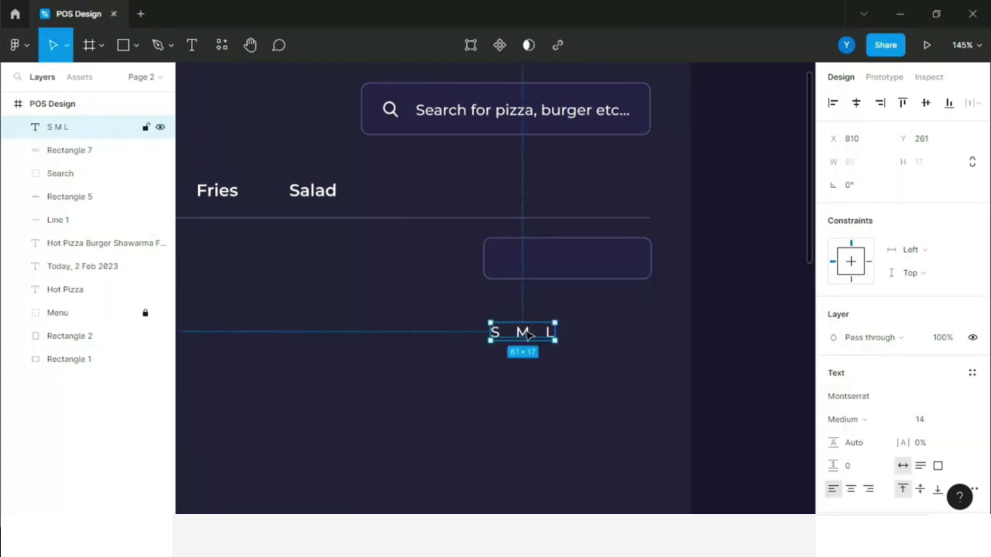
drag(528, 334, 550, 262)
key(Return)
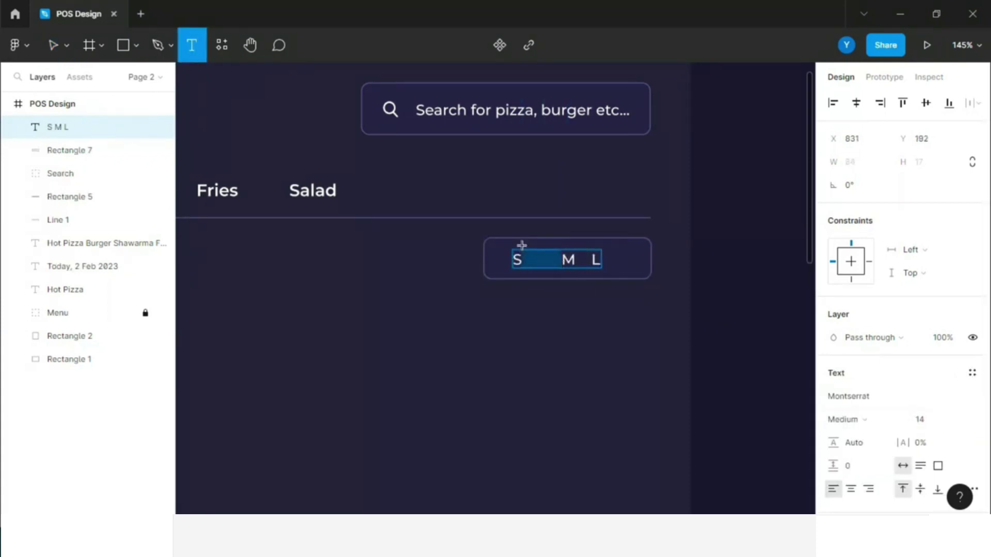
click(49, 52)
key(Left)
click(126, 45)
key(v)
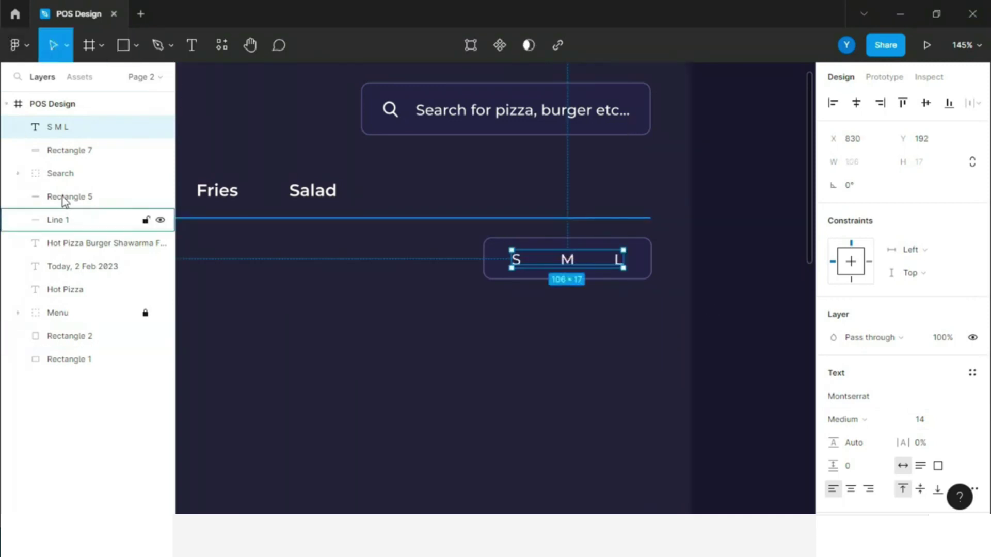
Step: Duplicate the size box, remove its outline and fill the copy blue behind S
click(55, 155)
key(ctrl+d)
ctrl+scroll(649, 194, up, 5)
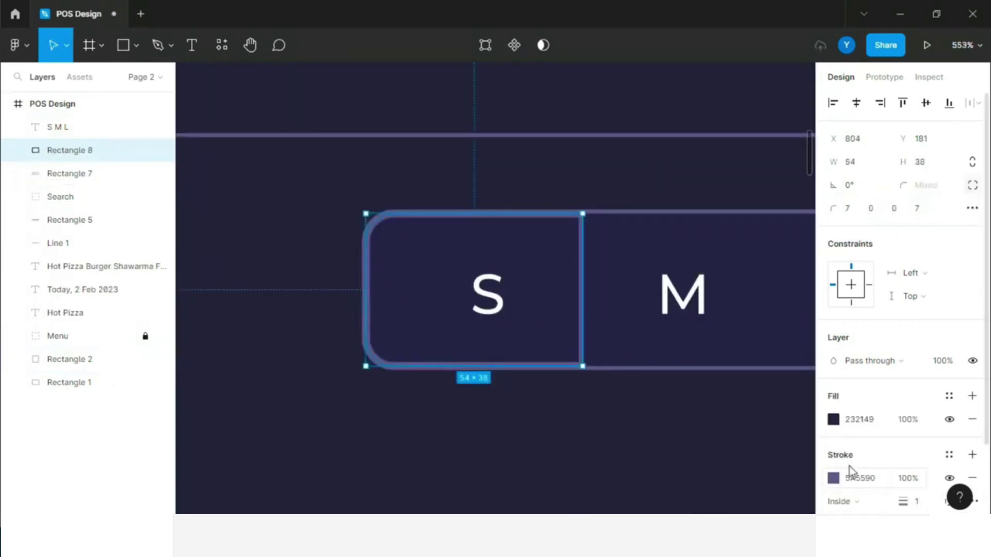
click(972, 478)
click(833, 419)
click(673, 457)
key(Escape)
ctrl+scroll(463, 330, down, 5)
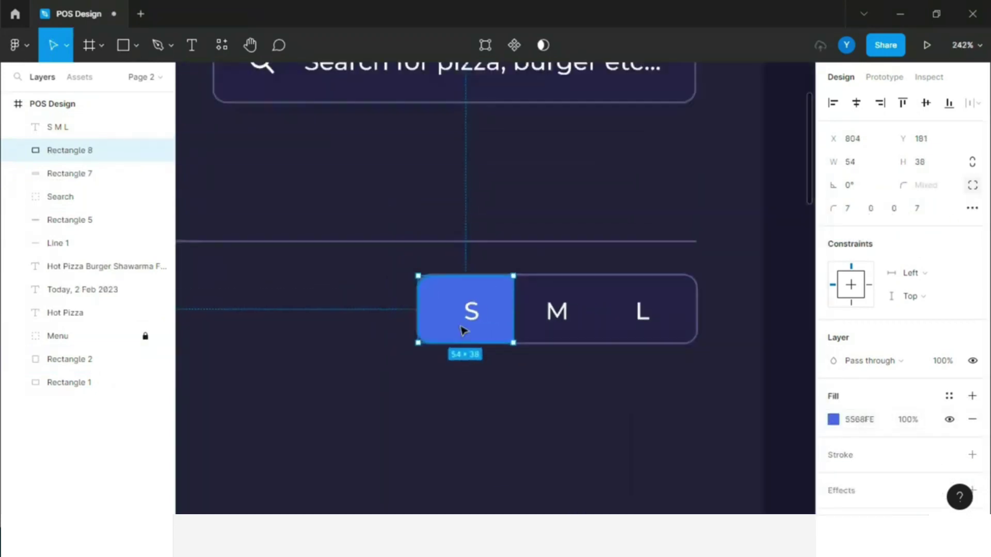
ctrl+scroll(463, 330, down, 5)
Step: Make the S M L letters SemiBold and nudge them into alignment with the highlight
click(520, 318)
click(920, 419)
click(846, 419)
click(929, 257)
ctrl+scroll(561, 329, up, 5)
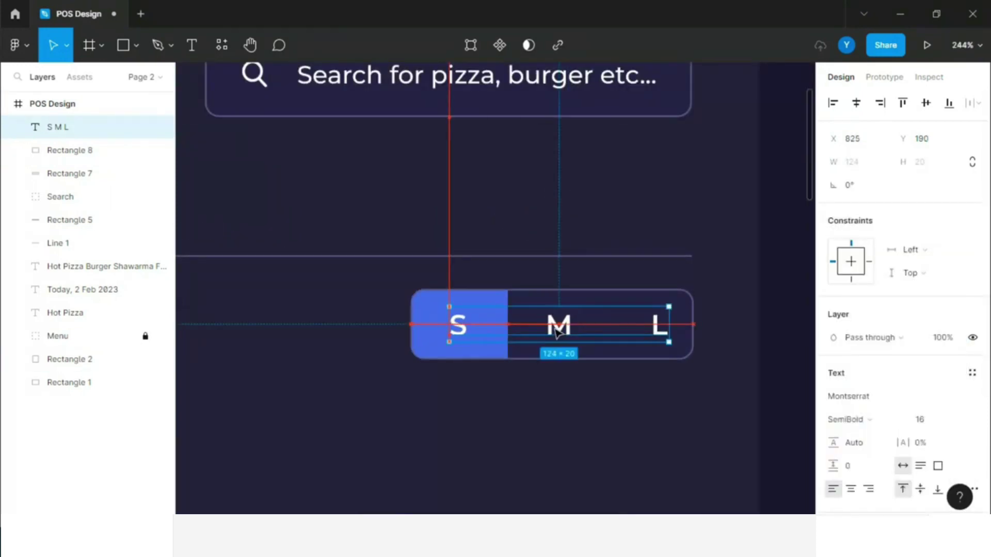
drag(556, 333, 550, 332)
click(487, 343)
ctrl+scroll(492, 320, down, 5)
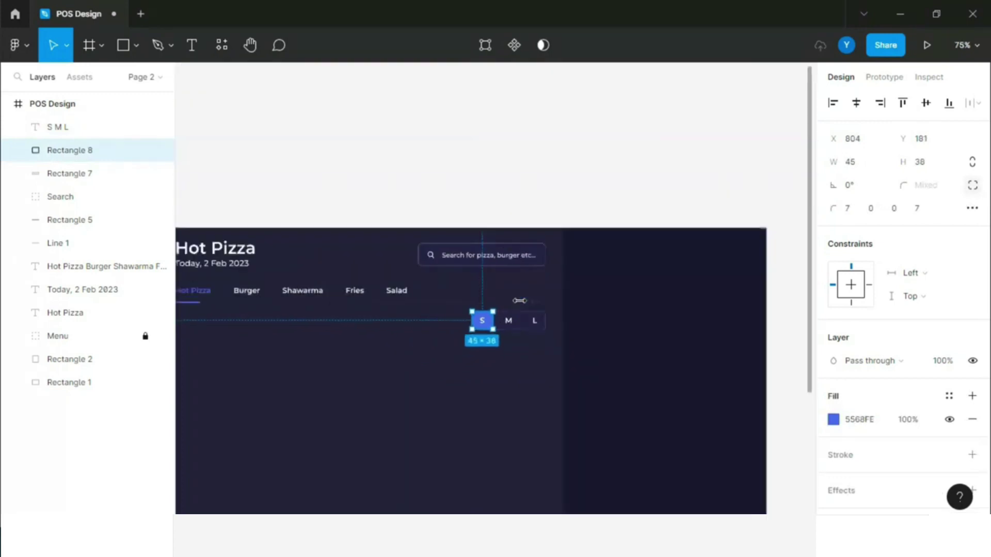
click(487, 332)
ctrl+scroll(485, 320, up, 2)
ctrl+scroll(654, 281, up, 1)
Step: Add a size-24 'Choose Pizza' heading aligned with the tabs' left edge
ctrl+scroll(645, 258, up, 3)
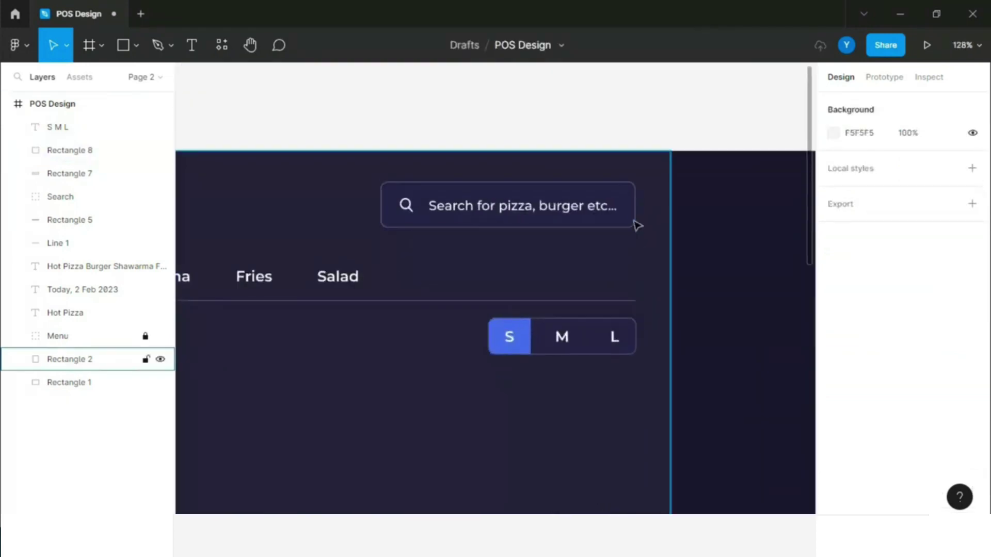
click(634, 220)
ctrl+scroll(409, 149, down, 3)
click(409, 149)
key(t)
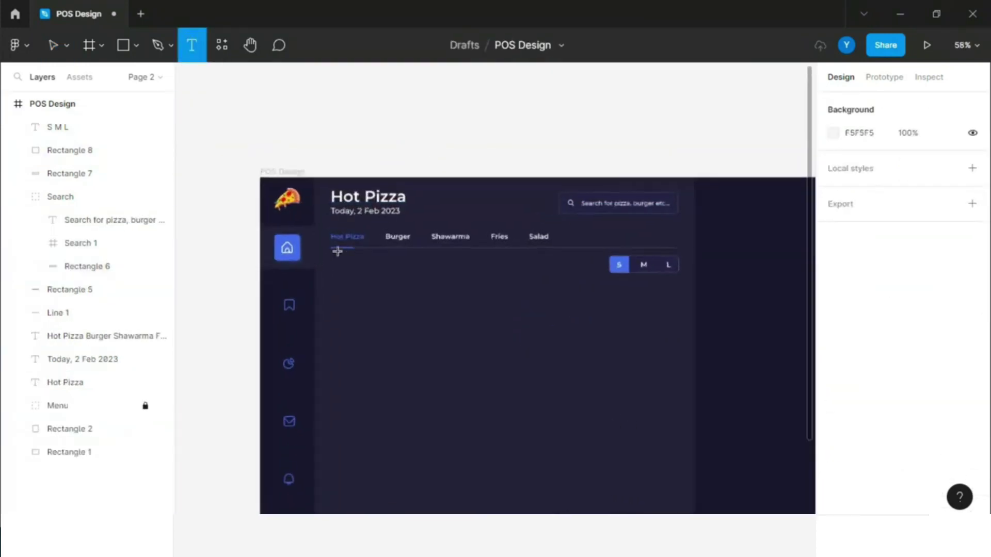
ctrl+scroll(339, 250, up, 2)
click(342, 280)
text(Choose Pi)
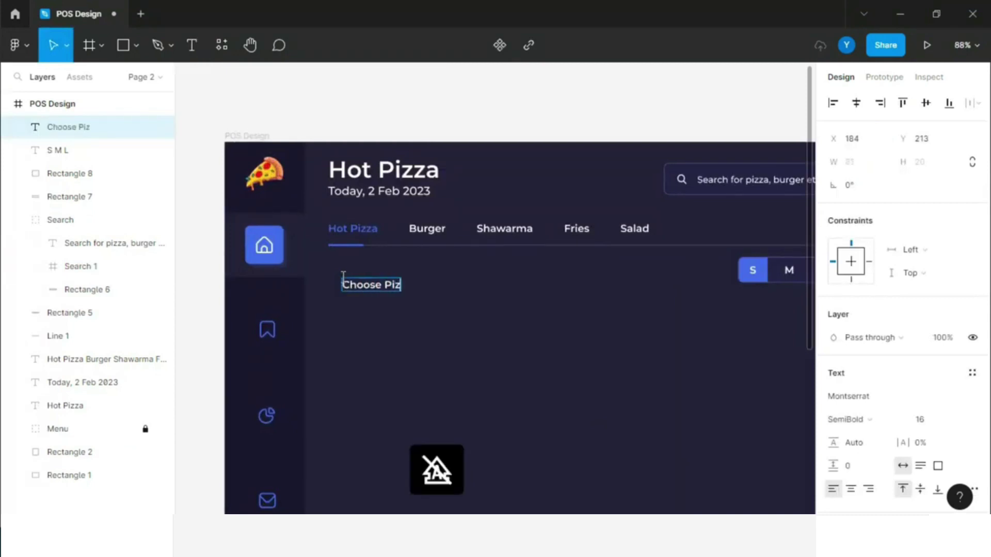
text(za)
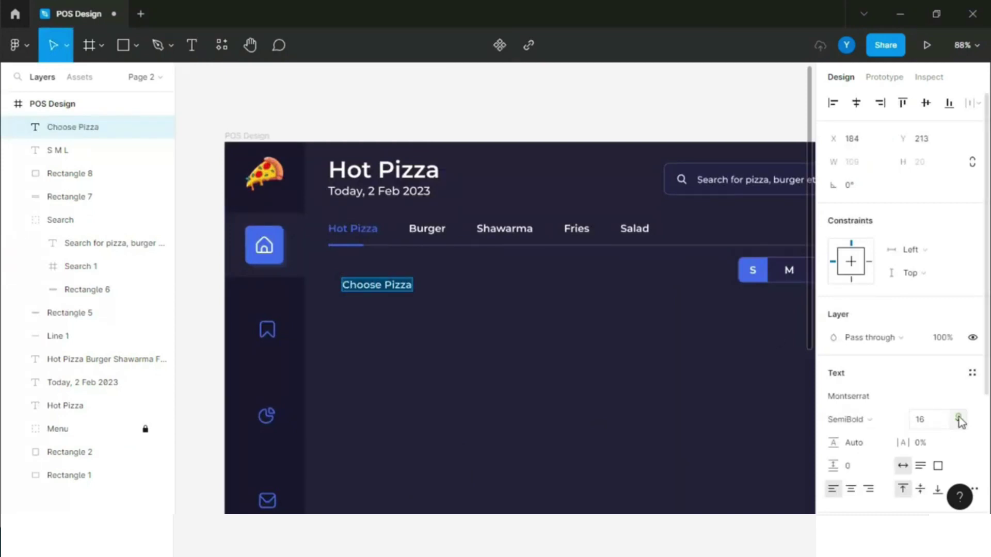
click(959, 421)
click(929, 393)
key(Escape)
drag(388, 294, 376, 282)
Step: Group the S M L letters with both size boxes
click(57, 151)
shift+click(78, 199)
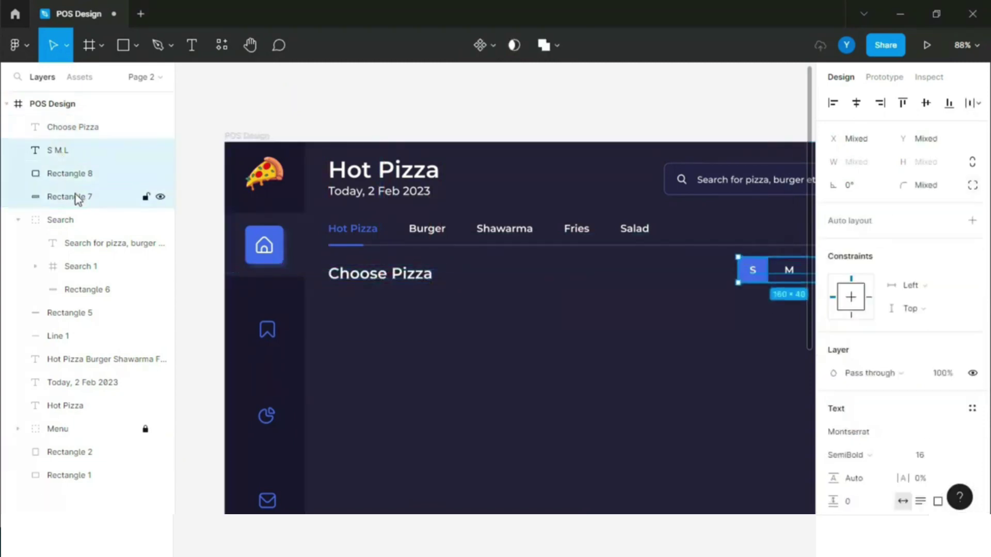
key(ctrl+g)
double_click(70, 150)
Step: Name the group 'Size' and draw a 240×290 rounded dark card below Choose Pizza
text(Size)
key(Return)
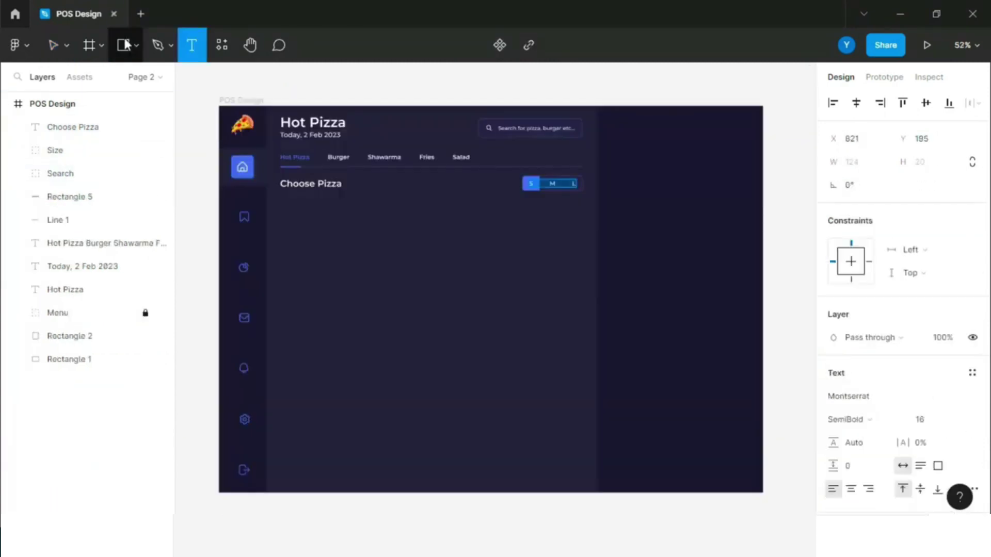
click(126, 45)
drag(283, 216, 375, 341)
text(240)
click(931, 166)
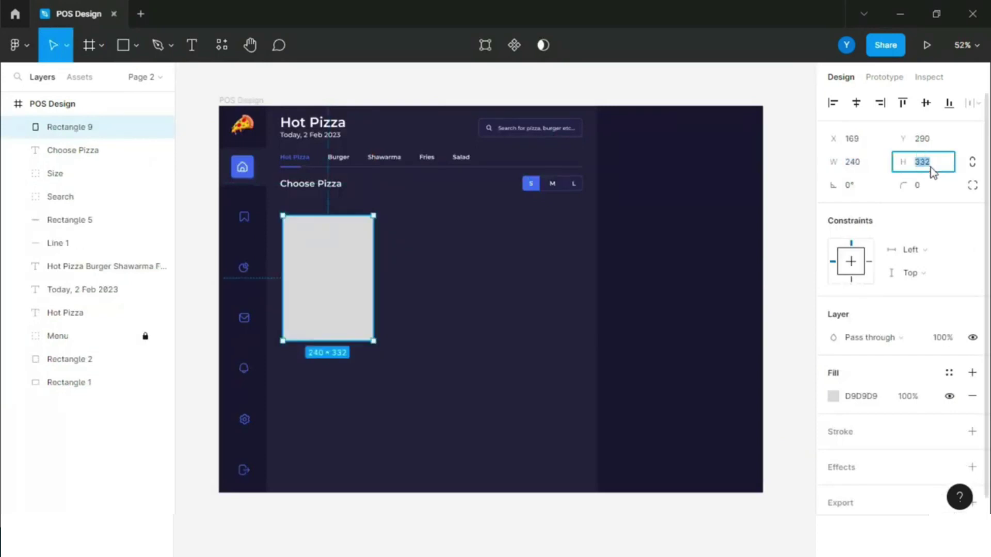
text(290)
click(928, 185)
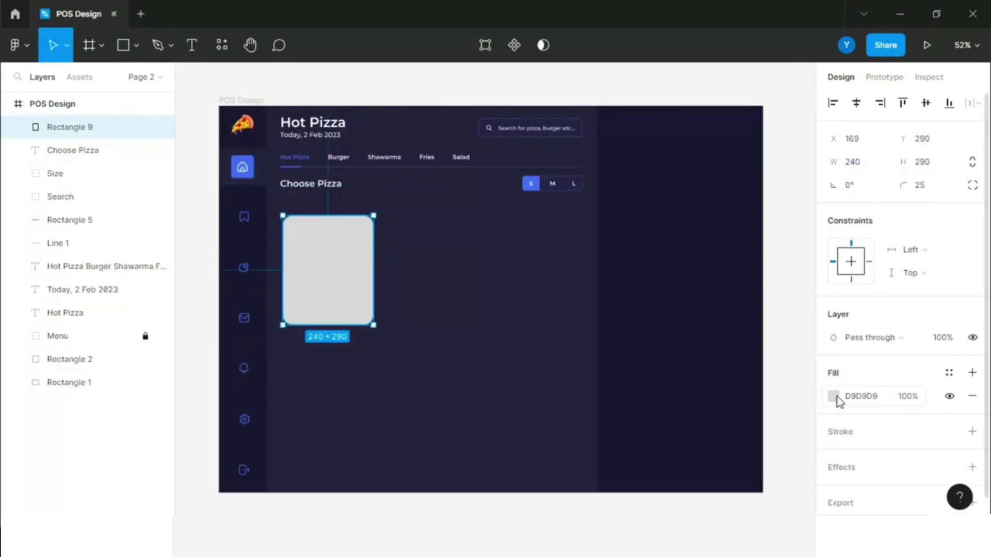
click(833, 395)
key(Escape)
Step: Place the pizza photo, 180 wide, at the top of the card
drag(787, 108, 418, 326)
click(924, 162)
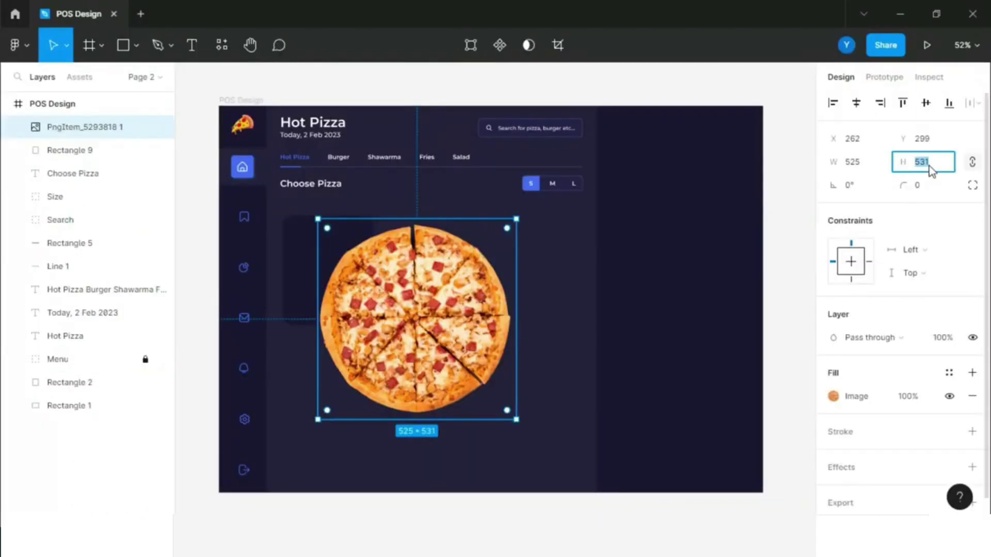
text(0)
key(Return)
drag(344, 278, 320, 249)
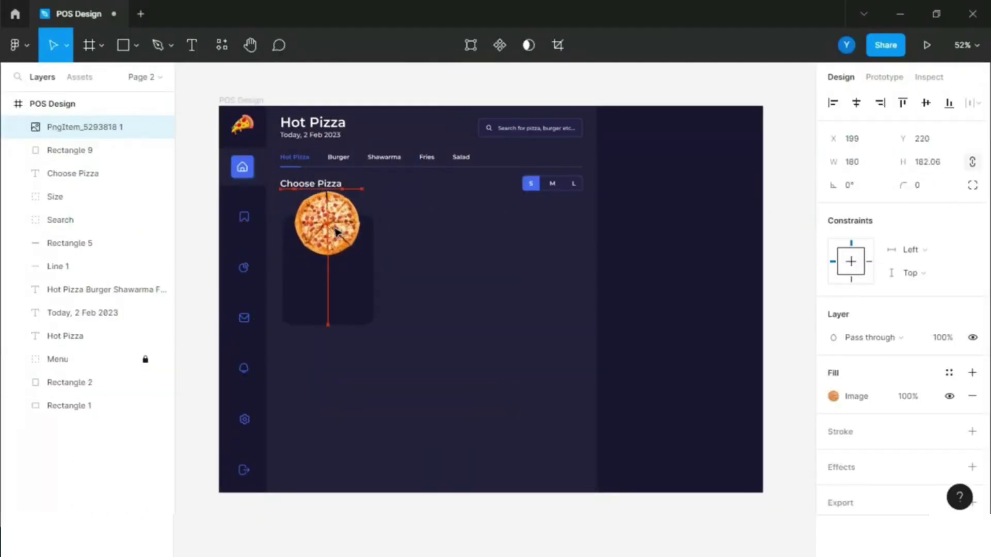
scroll(319, 247, up, 1)
shift+click(88, 150)
scroll(326, 232, up, 1)
Step: Add the 'Chicken Tikka Pizza' title in SemiBold 18, centred on the card
key(Escape)
scroll(316, 249, up, 5)
key(t)
click(288, 286)
text(Ch)
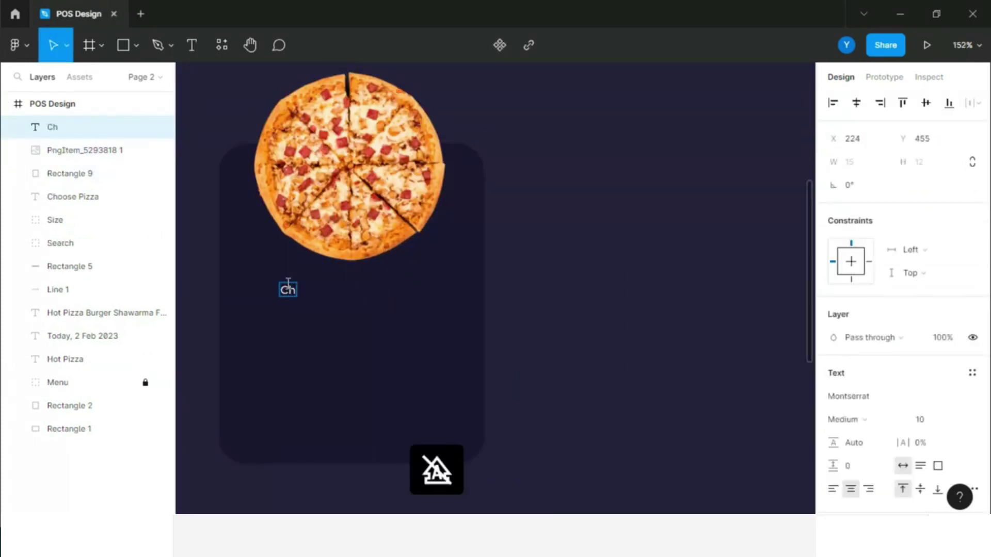
text(icka)
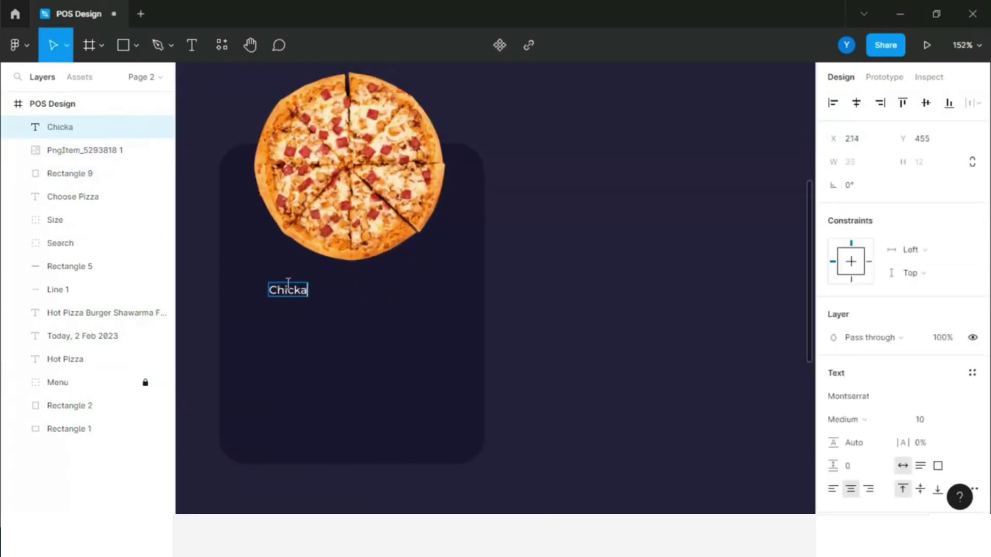
key(BackSpace)
text(en Tikka Pizza)
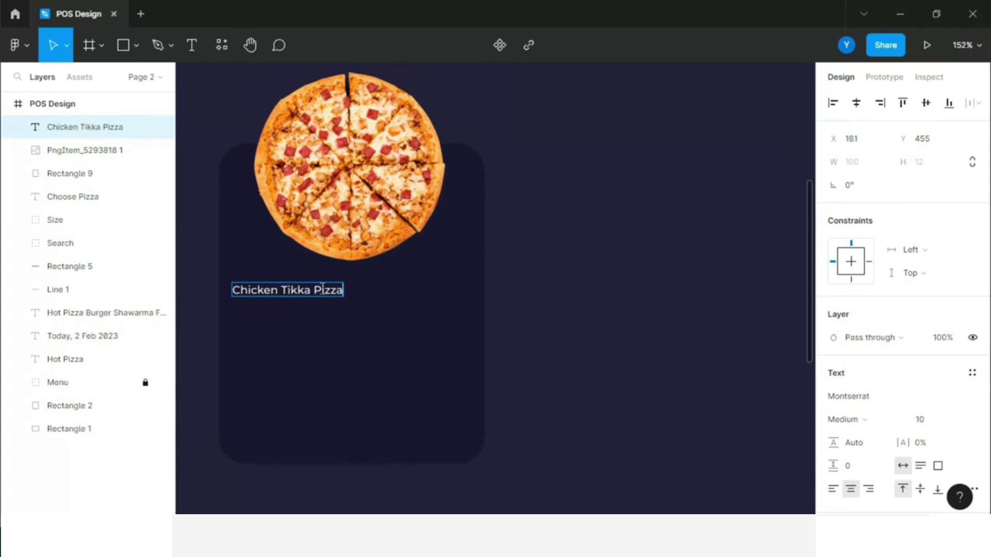
click(900, 419)
click(891, 260)
click(957, 418)
click(935, 368)
click(926, 420)
text(18)
key(Return)
drag(311, 302, 361, 300)
Step: Add the $2.69 price in Medium light grey, centred under the title
key(t)
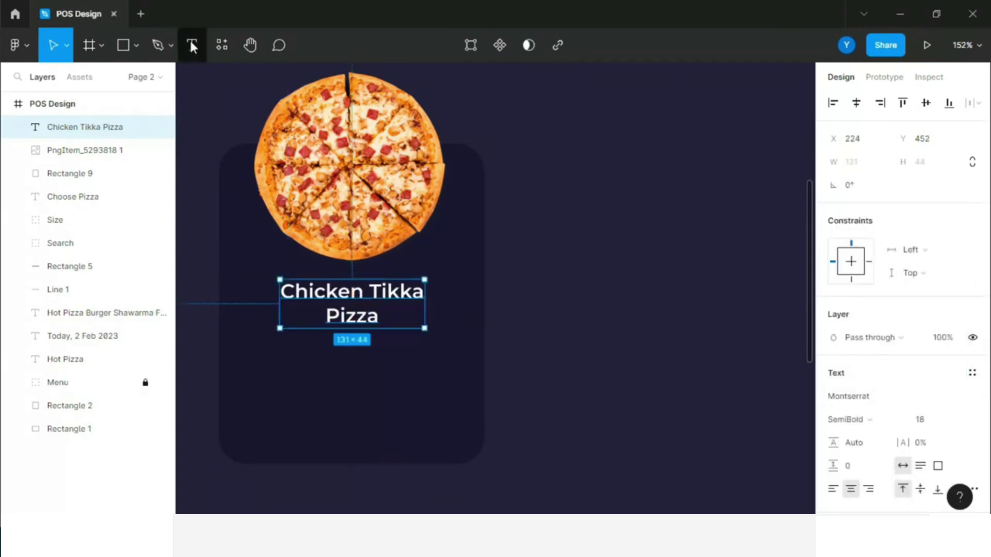
click(313, 356)
text($2.69)
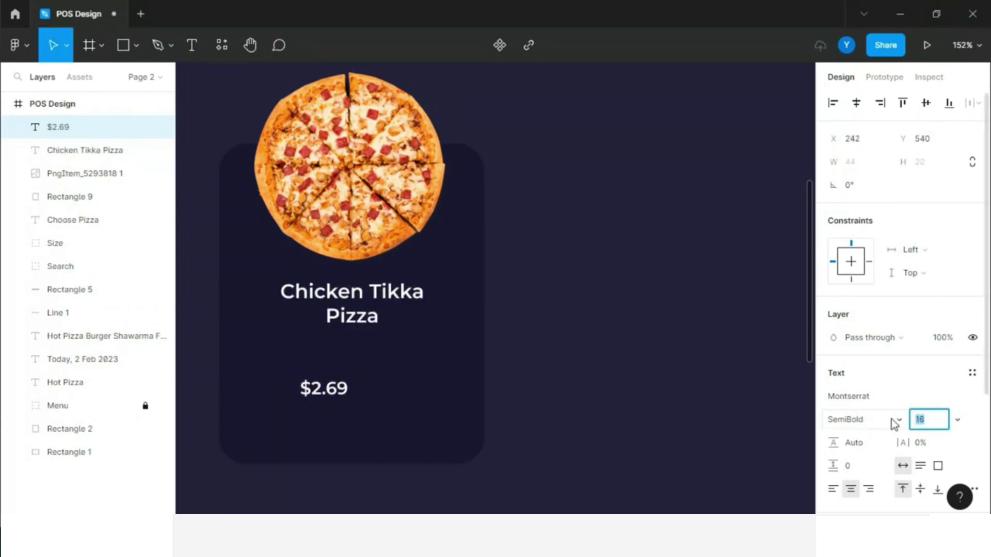
click(895, 419)
click(862, 240)
scroll(877, 310, down, 3)
click(833, 408)
click(711, 457)
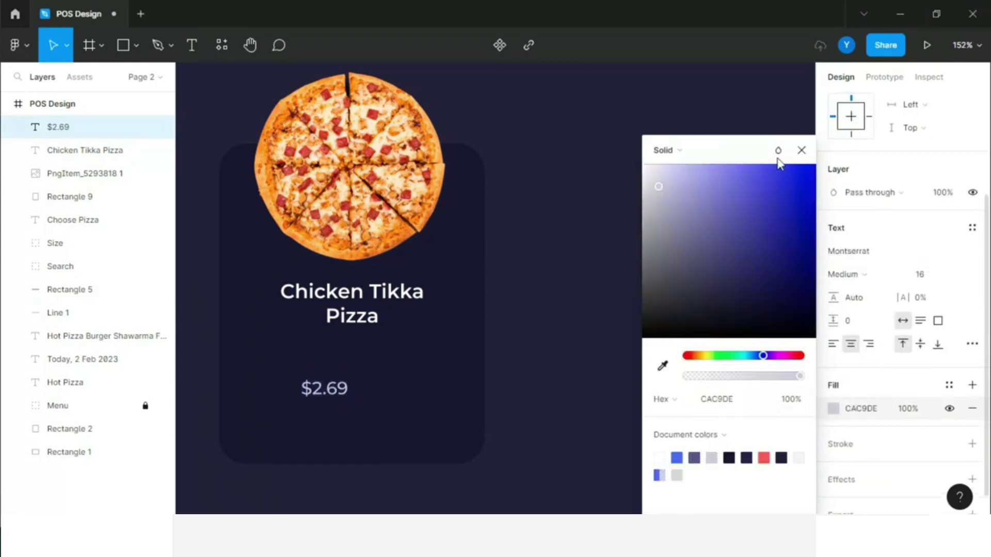
click(801, 151)
drag(332, 387, 366, 383)
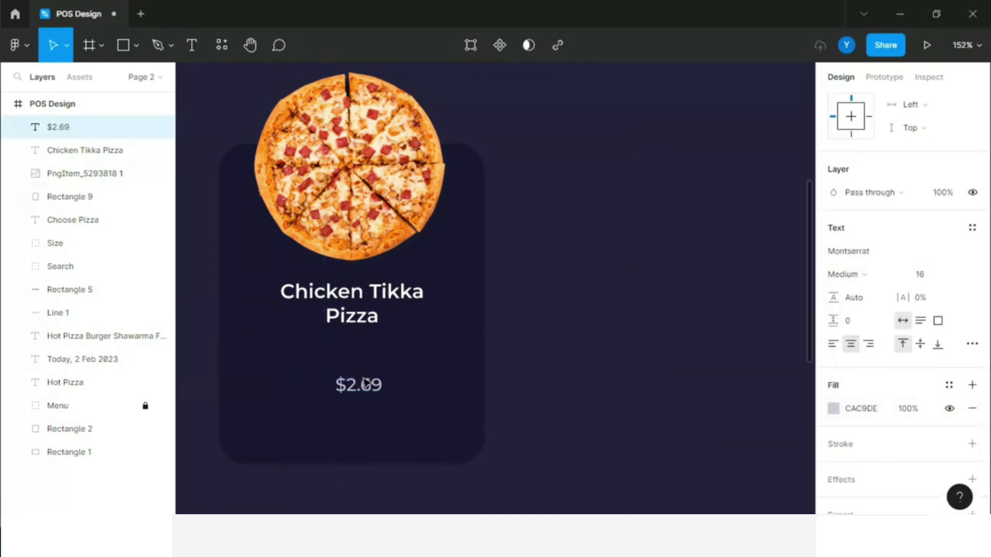
Step: Paste the ingredients description line below the price
key(t)
click(265, 402)
text(Chicken tikka, tomatoes rings, olives, mushrooms, bell pepper.)
key(Escape)
drag(291, 418, 363, 412)
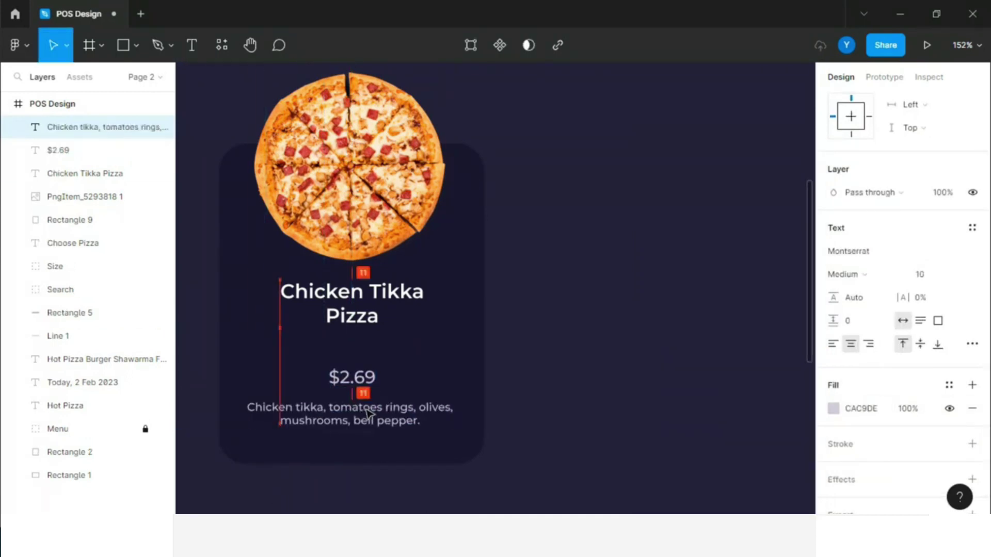
click(366, 384)
click(368, 312)
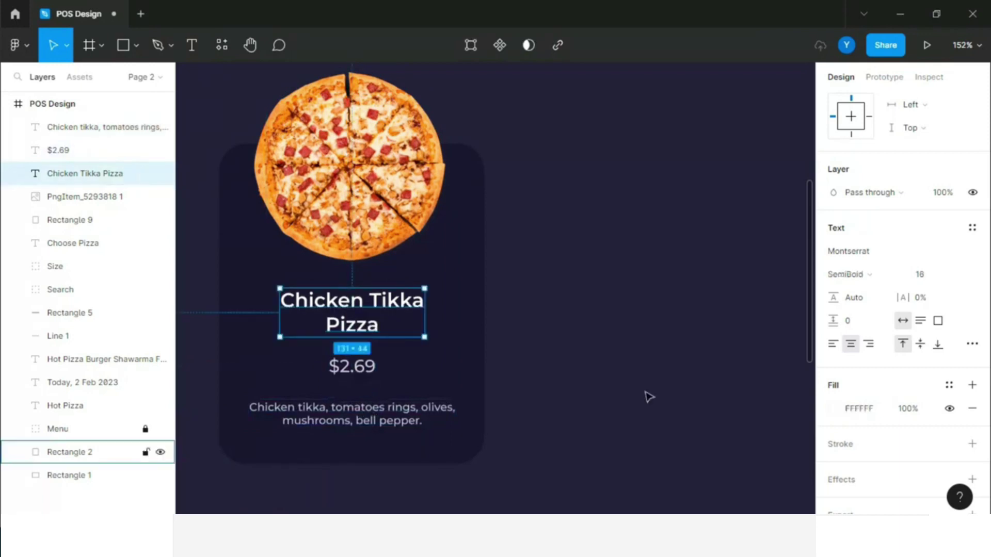
ctrl+scroll(619, 393, down, 5)
click(253, 353)
ctrl+scroll(206, 336, down, 1)
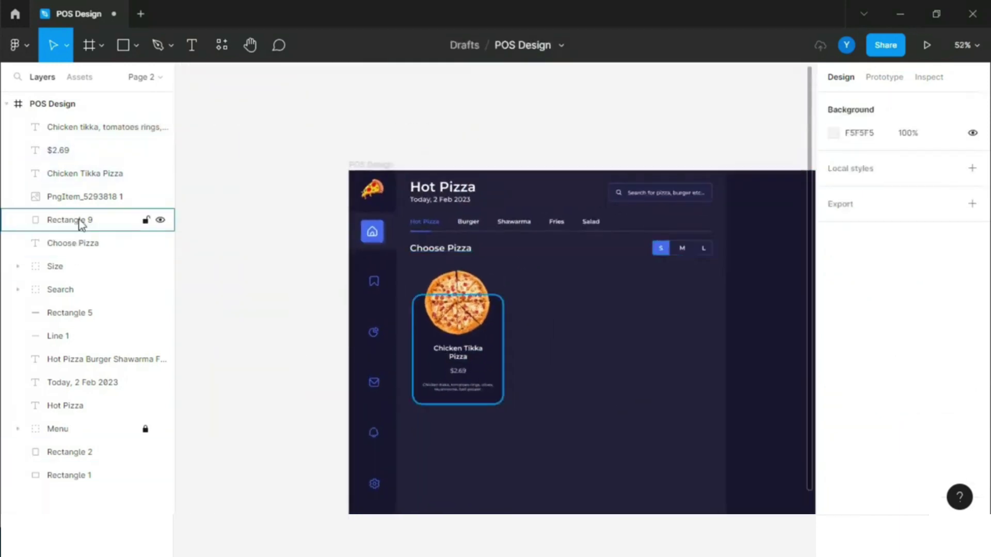
Step: Group the card's layers and name the group 'Chicken Tikka Pizza'
click(81, 220)
shift+click(83, 129)
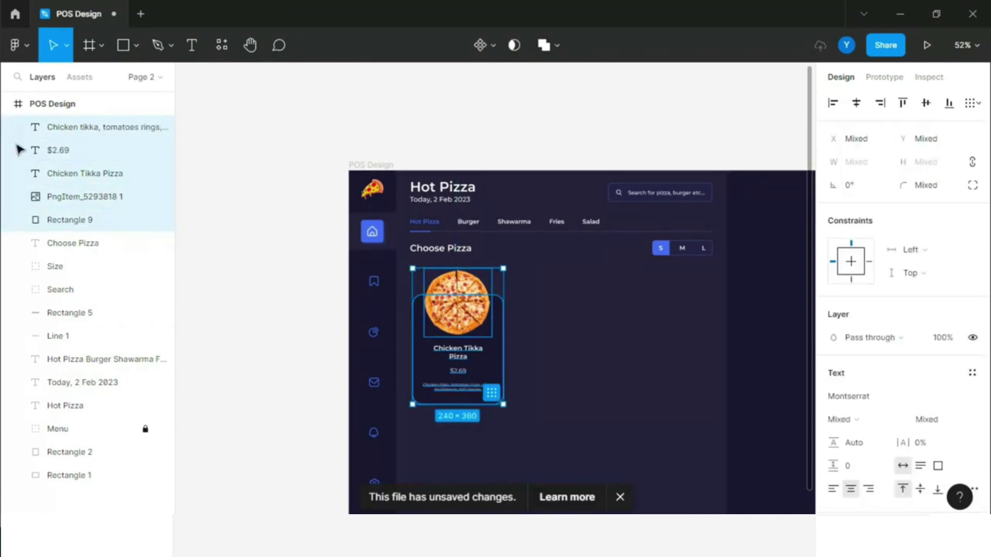
key(ctrl+g)
click(18, 127)
double_click(115, 150)
double_click(67, 128)
key(ctrl+v)
double_click(93, 196)
key(ctrl+c)
double_click(77, 127)
key(ctrl+v)
key(Return)
click(18, 127)
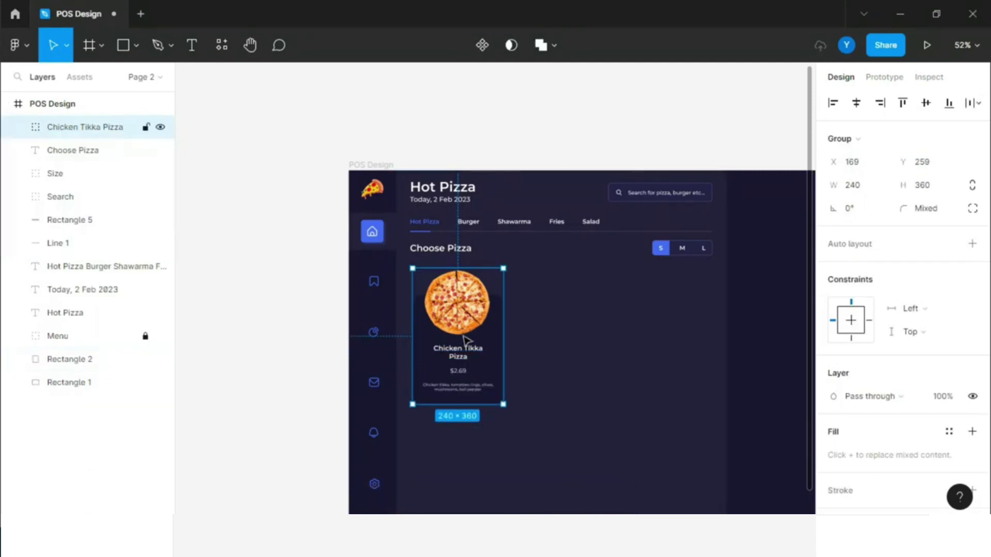
Step: Alt-drag two copies of the card to the right, making a row of three
drag(458, 346, 565, 346)
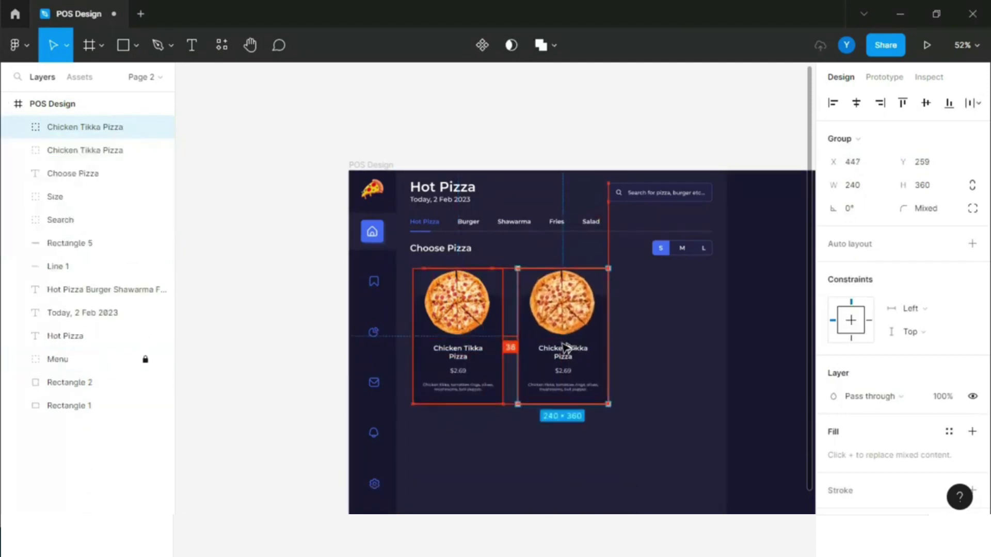
click(258, 331)
drag(561, 349, 689, 347)
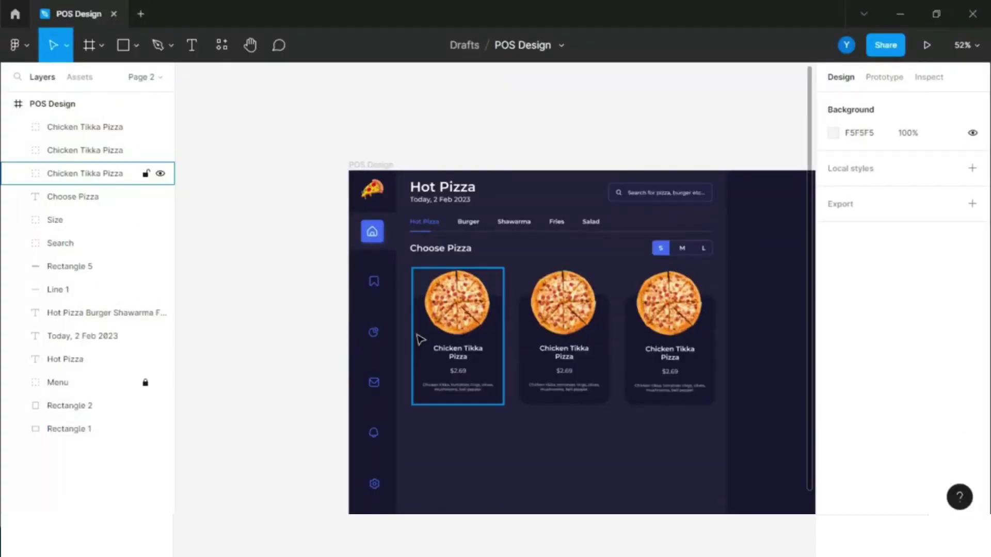
Step: Drop a resized vegetable pizza photo onto the middle card
drag(471, 106, 428, 330)
drag(343, 434, 451, 295)
drag(482, 266, 566, 302)
scroll(578, 274, up, 5)
Step: Change the third card's title to Cheese Lovers Pizza
scroll(566, 302, down, 3)
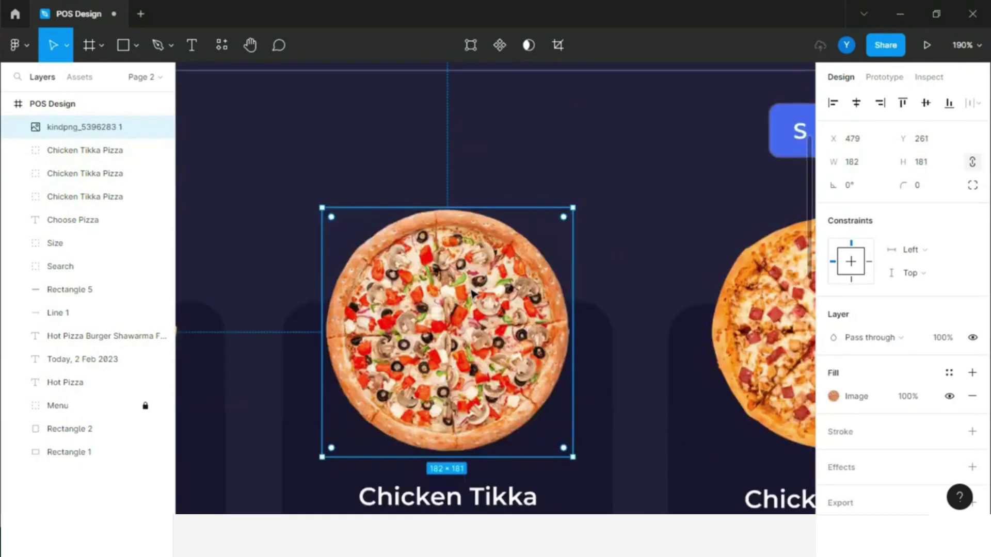
click(17, 174)
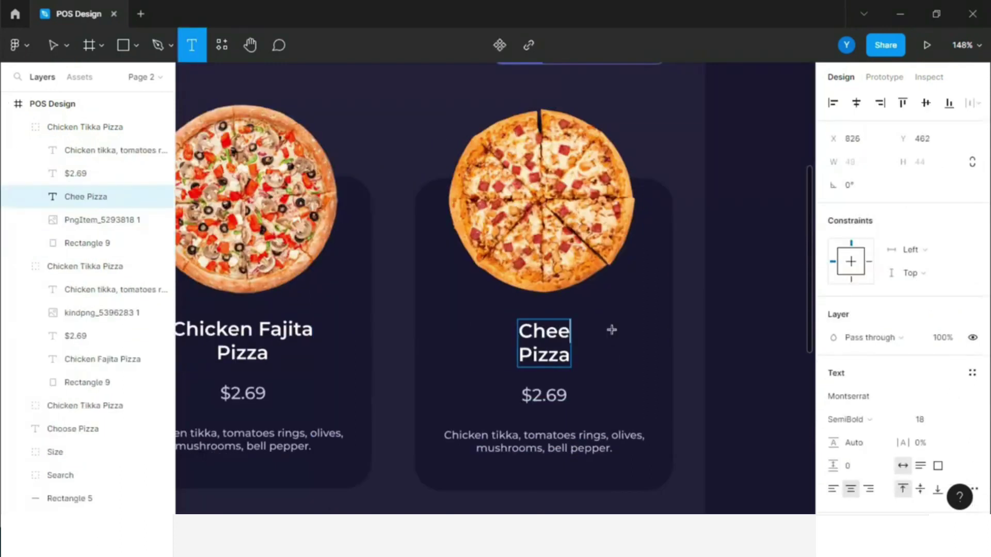
text(se Lovers)
Step: Rename the card groups Chicken Fajita Pizza and Cheese Lovers Pizza
ctrl+scroll(635, 338, down, 5)
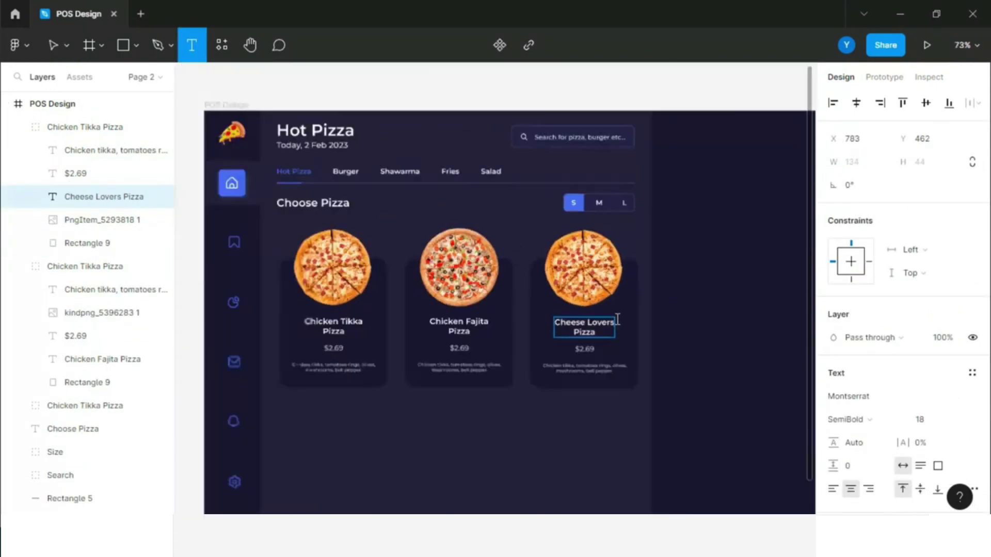
double_click(92, 360)
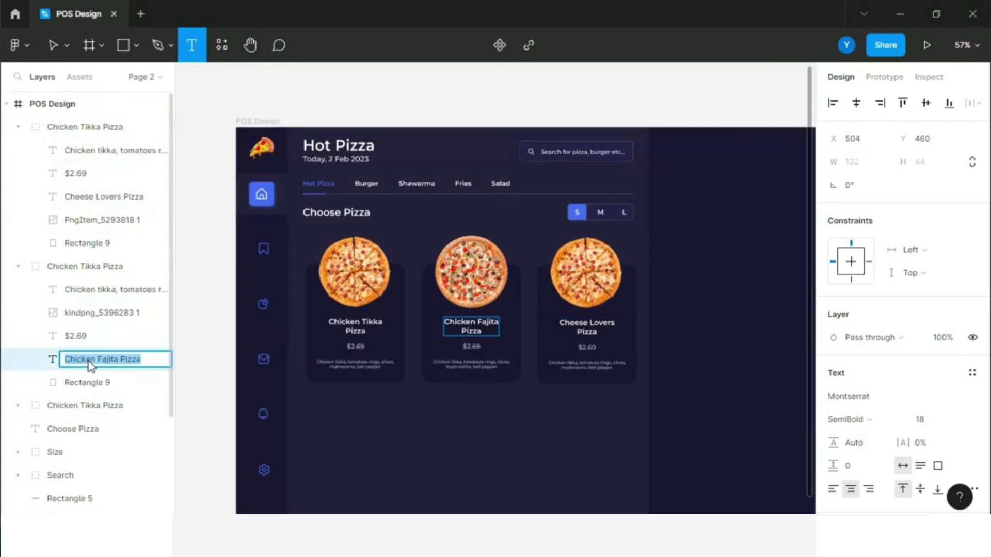
double_click(102, 267)
key(ctrl+v)
key(Return)
double_click(104, 196)
double_click(89, 127)
key(ctrl+v)
key(Return)
Step: Import the cheese pizza PNG and size it onto the Cheese Lovers card
key(alt+Tab)
mouse_move(391, 110)
mouse_down()
mouse_move(449, 245)
mouse_move(522, 284)
mouse_up()
drag(283, 127, 588, 427)
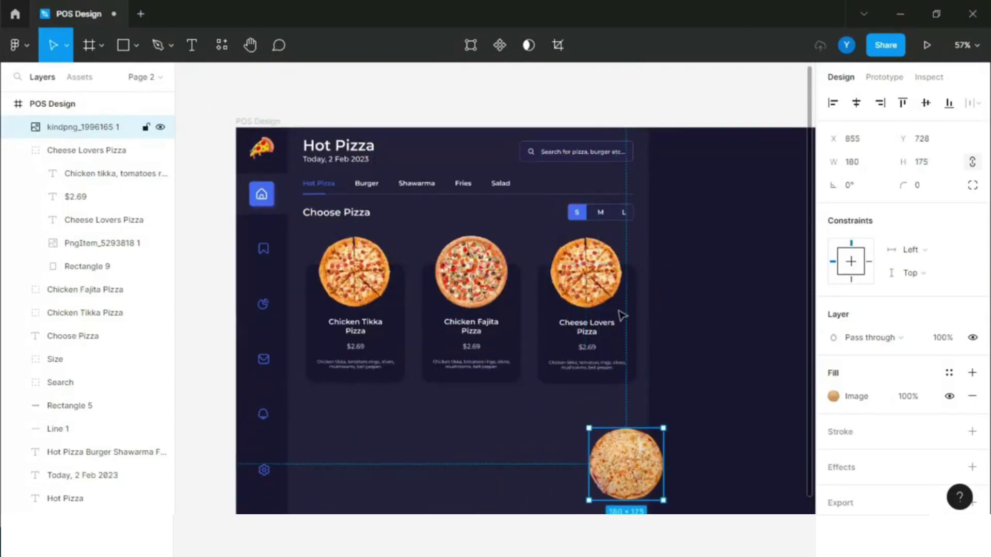
drag(626, 466, 586, 277)
scroll(645, 253, up, 2)
scroll(645, 253, up, 3)
drag(395, 218, 396, 223)
click(98, 243)
Step: Delete the old PngItem image from the Cheese Lovers card
key(Delete)
key(shift+1)
scroll(594, 289, up, 3)
Step: Review the colour adjustments of the Chicken Fajita and Cheese Lovers pizza images
click(487, 225)
click(833, 396)
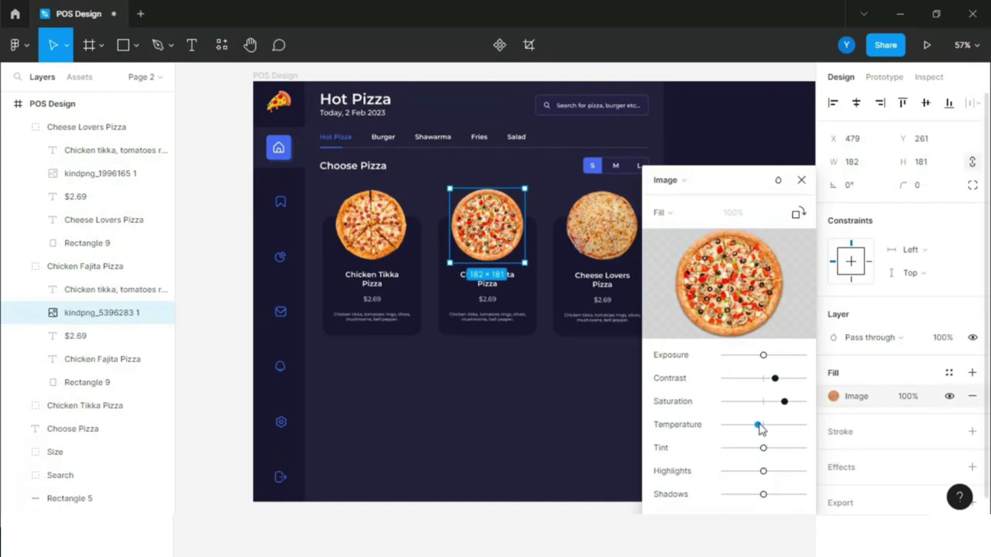
click(801, 180)
scroll(511, 217, up, 3)
click(655, 229)
click(833, 395)
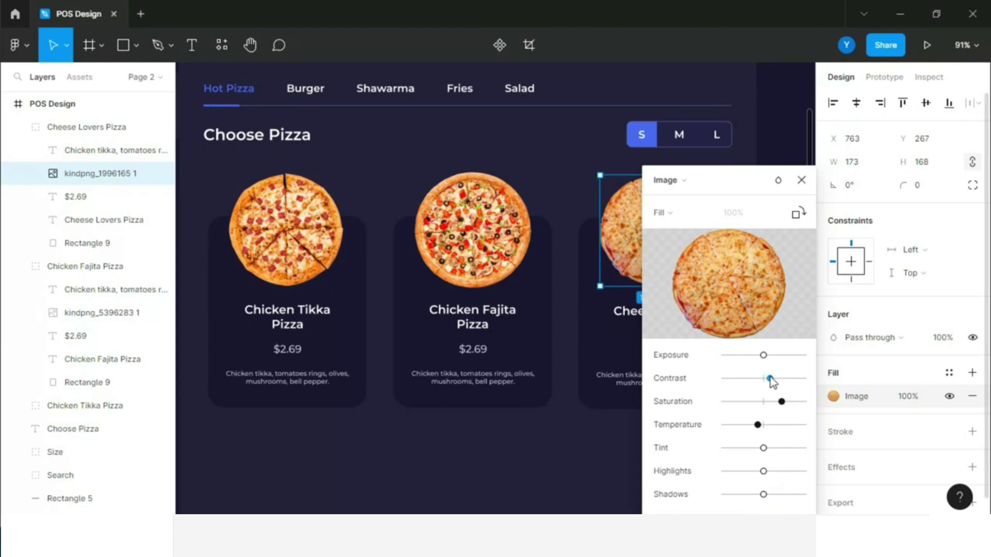
Step: Warm the Chicken Tikka pizza photo slightly via its image colour adjustments
click(801, 180)
click(287, 230)
click(832, 396)
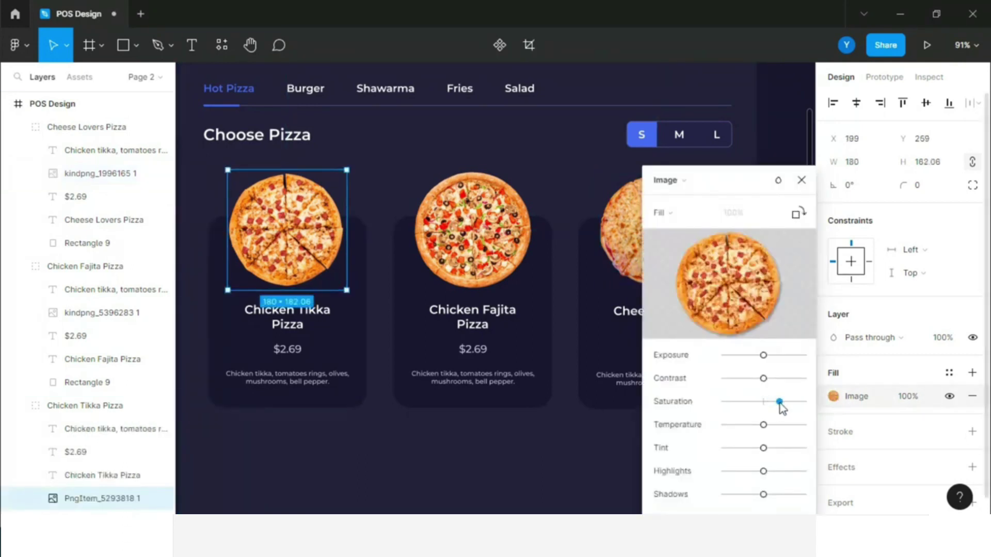
drag(751, 425, 752, 425)
click(801, 180)
scroll(570, 365, down, 5)
Step: Alt-drag a copy of the three pizza card groups into a second row below
click(635, 391)
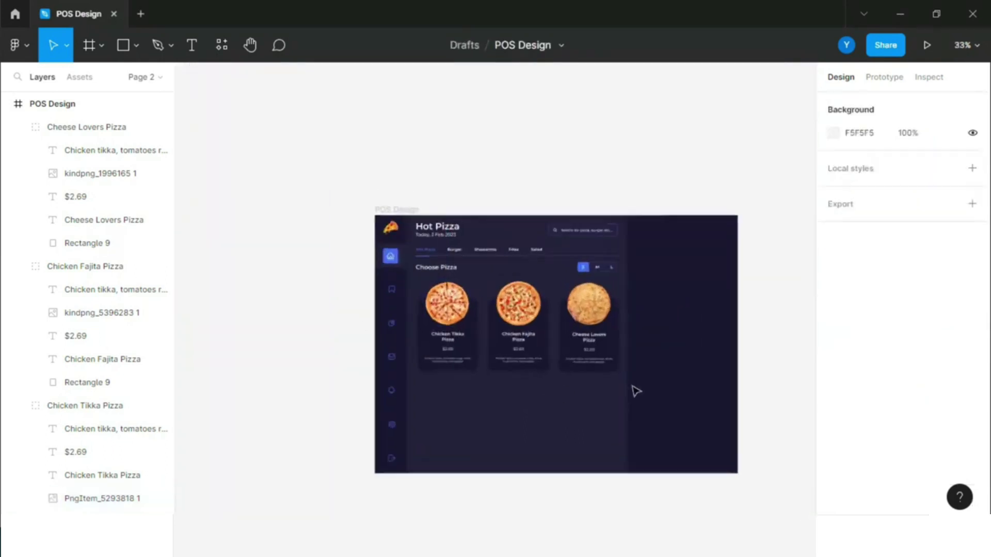
click(17, 127)
click(18, 150)
click(18, 172)
click(67, 173)
shift+click(77, 126)
mouse_move(539, 402)
mouse_down()
mouse_move(538, 423)
mouse_move(531, 411)
mouse_up()
Step: Group all product layers from the cards up to the Hot Pizza heading
shift+click(85, 242)
shift+click(86, 150)
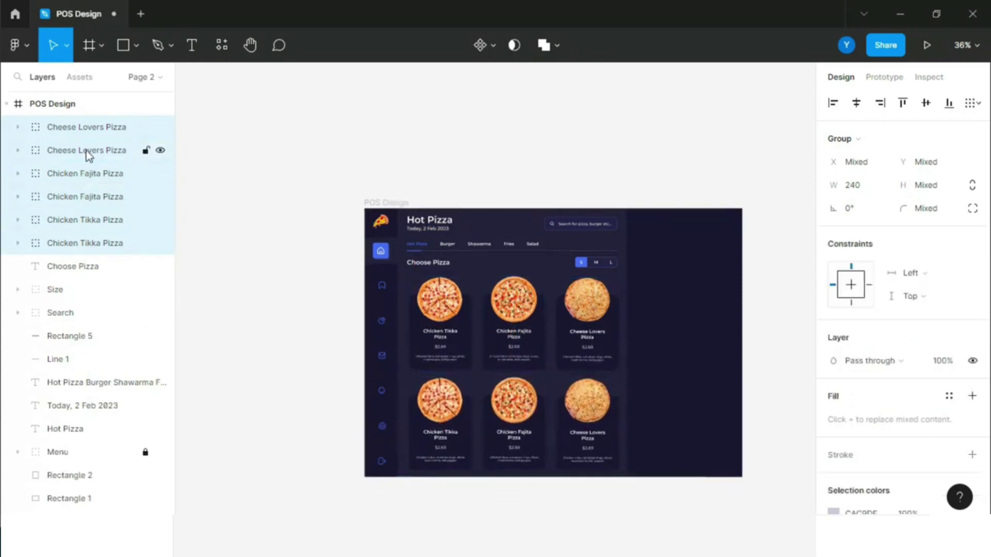
click(277, 224)
scroll(361, 310, down, 2)
scroll(527, 197, up, 2)
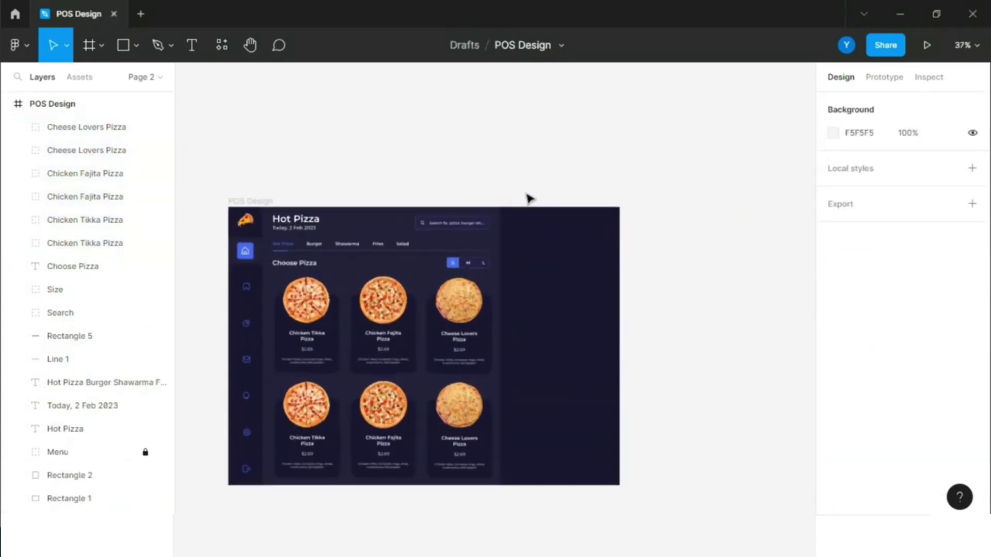
key(shift+1)
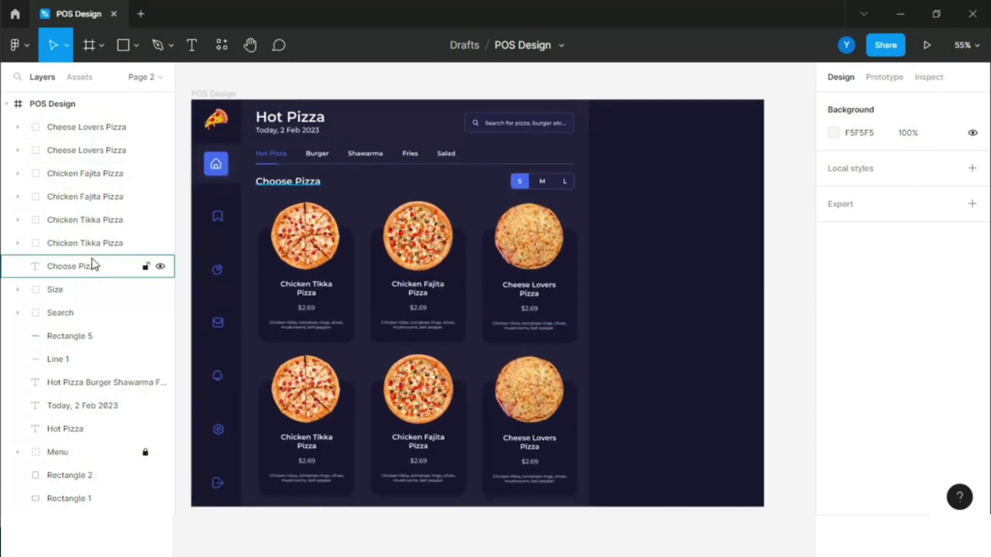
click(78, 428)
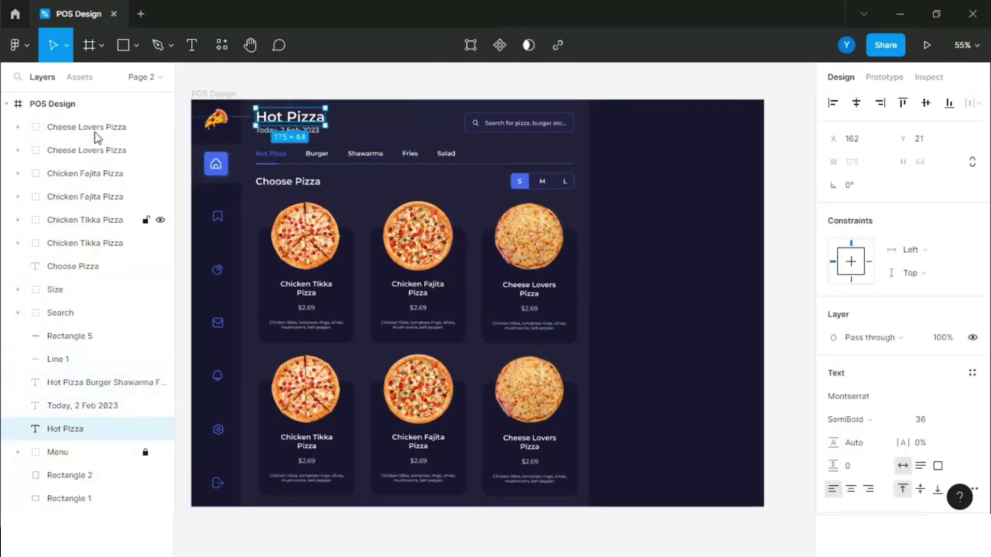
shift+click(126, 129)
key(ctrl+g)
Step: Move Rectangle 2 into the new group and name the group Products
click(19, 127)
click(66, 499)
mouse_move(71, 464)
mouse_down()
mouse_move(62, 467)
mouse_move(77, 289)
mouse_up()
click(18, 128)
click(18, 128)
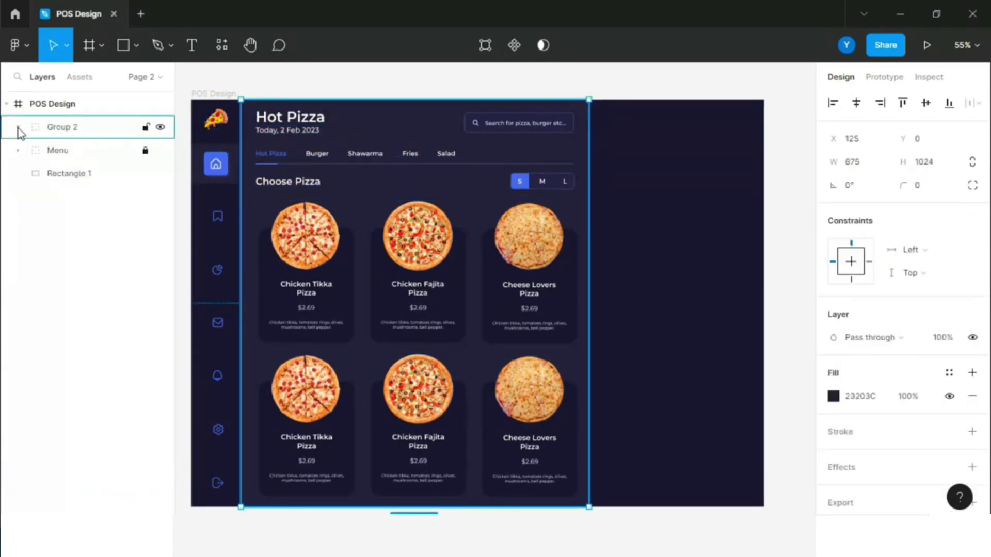
double_click(54, 128)
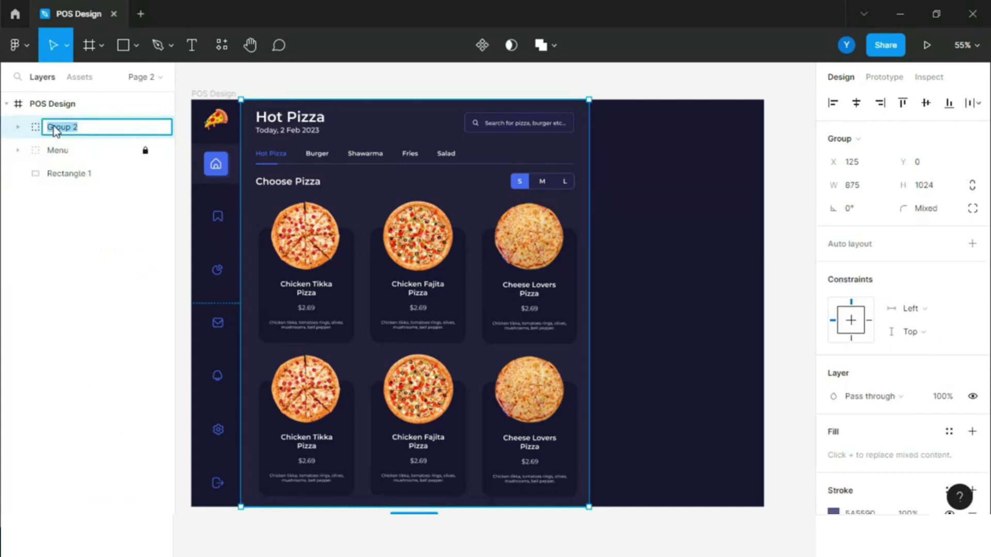
text(Products)
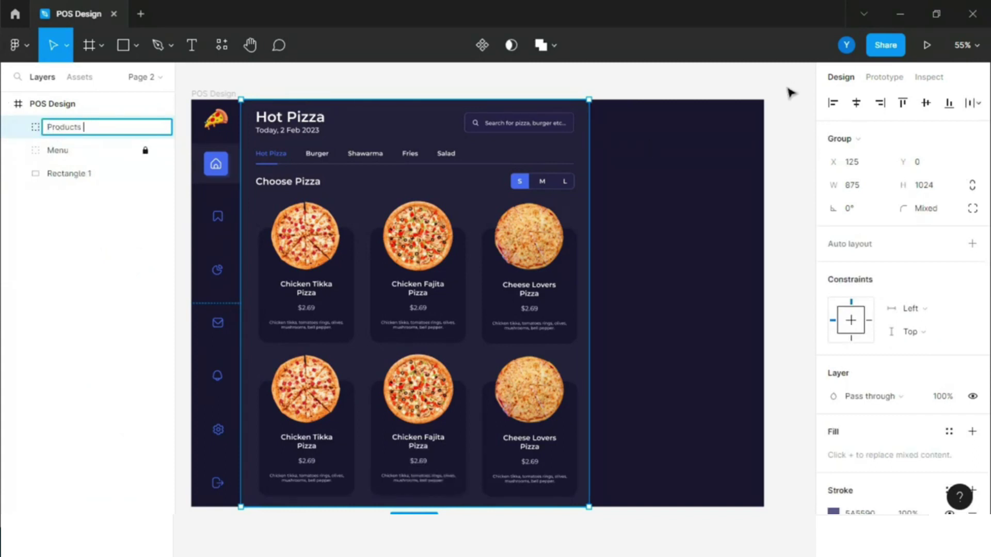
click(789, 92)
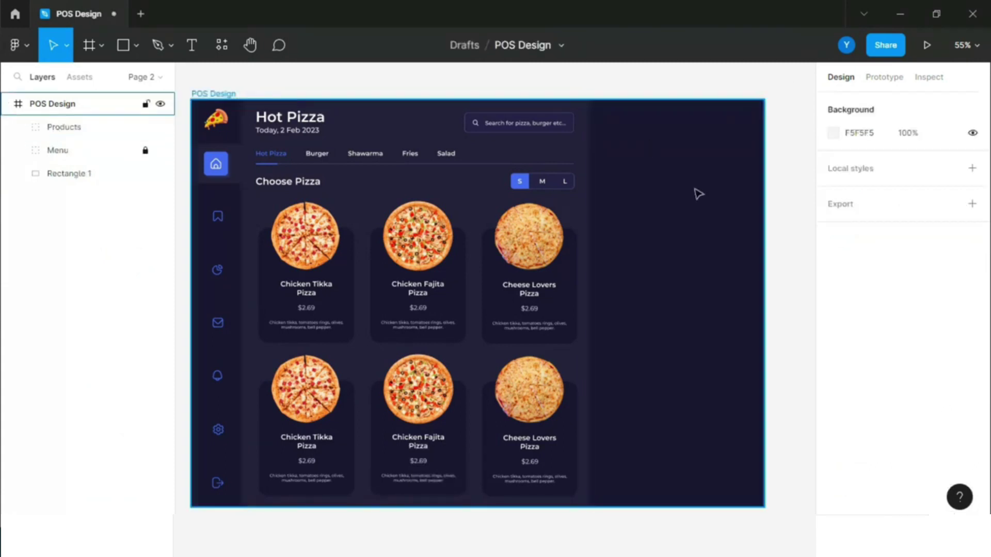
scroll(696, 193, right, 5)
Step: Add an Order#1234 heading in 24 SemiBold at the top of the order panel
click(434, 151)
text(Order#1234)
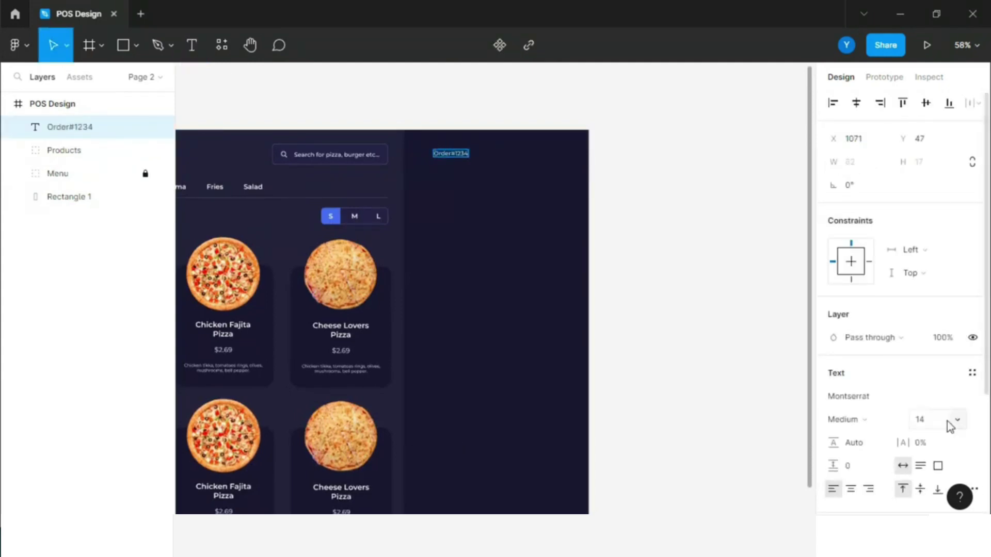
text(#1234)
click(949, 427)
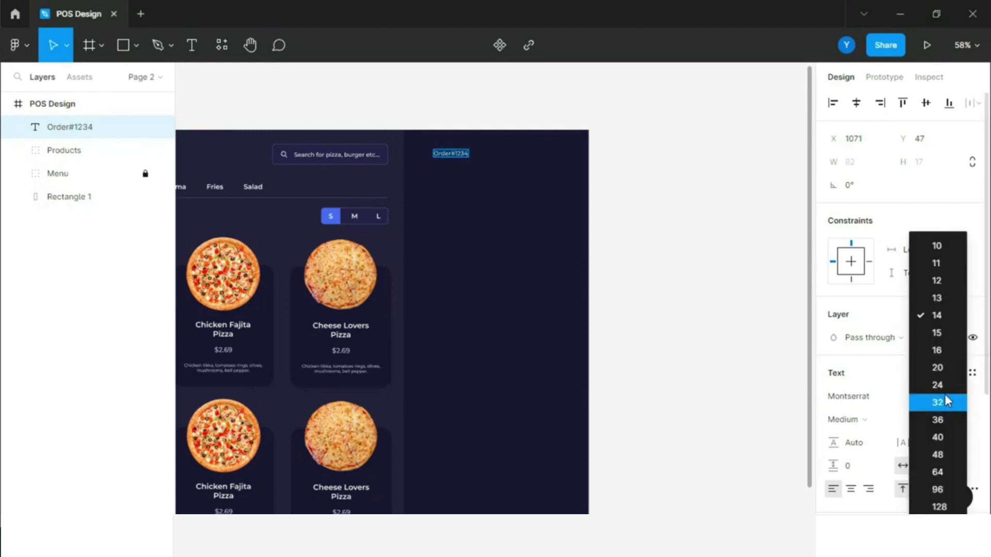
click(951, 400)
click(852, 419)
click(873, 256)
scroll(454, 119, up, 3)
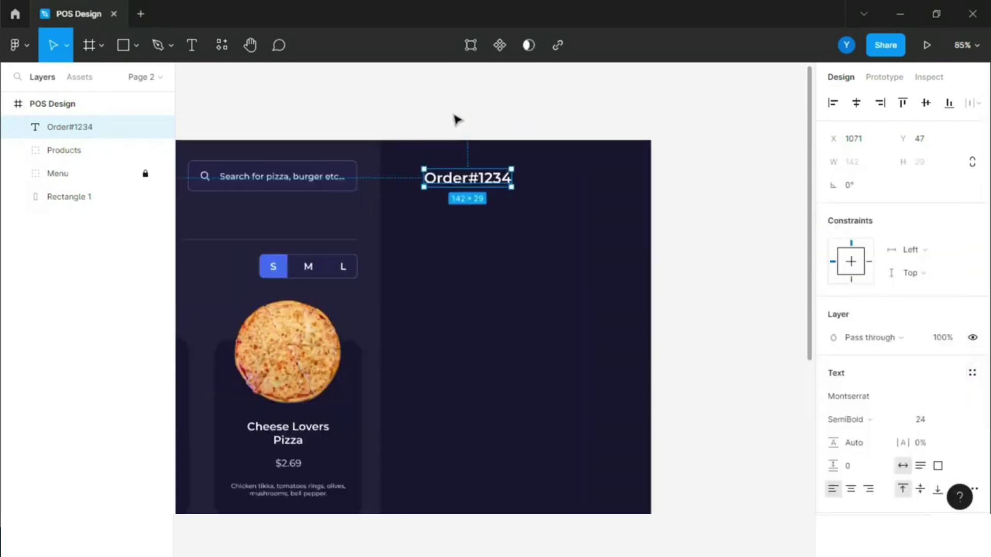
drag(457, 181, 438, 165)
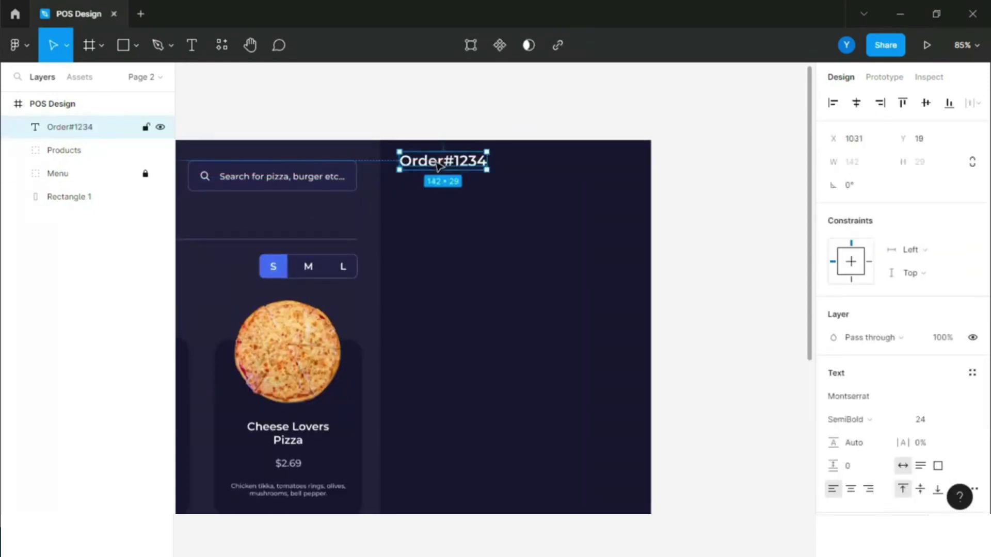
Step: Compare with the reference design on Page 1, then return and finalise the heading
drag(57, 125, 49, 145)
click(410, 122)
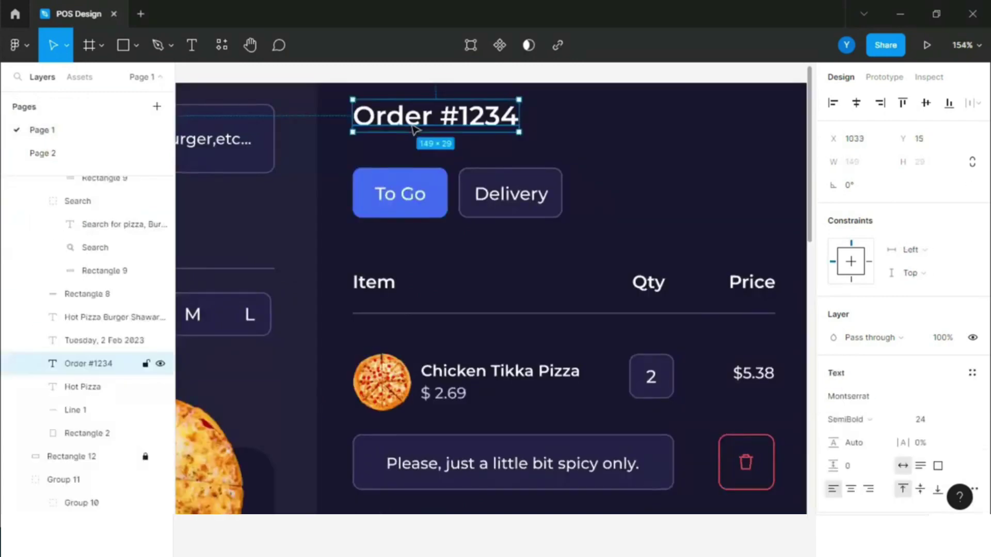
click(43, 153)
click(160, 76)
scroll(557, 118, up, 1)
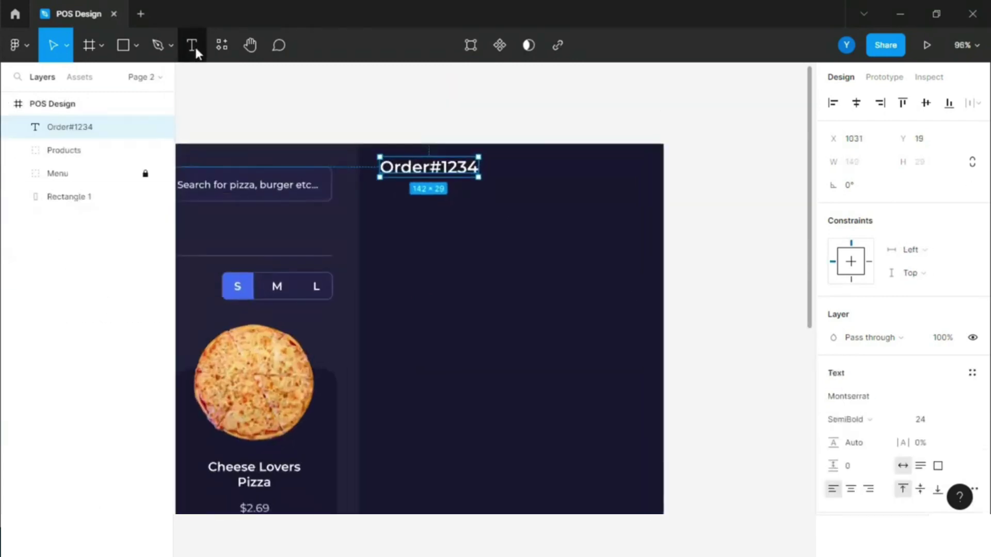
key(Return)
key(Escape)
key(Escape)
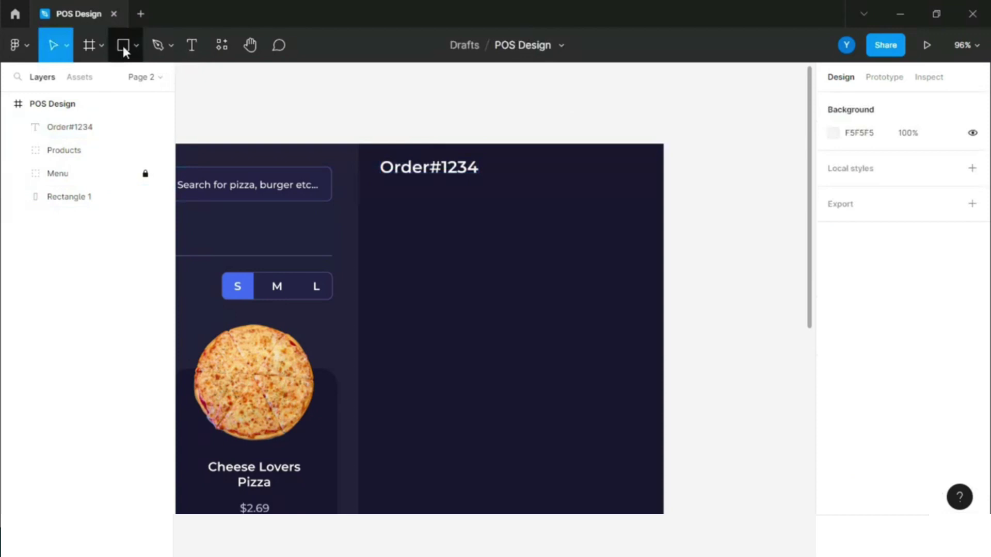
Step: Draw a small rectangle under the order heading with corner radius 2
click(123, 45)
scroll(397, 189, up, 5)
drag(372, 186, 485, 243)
click(861, 163)
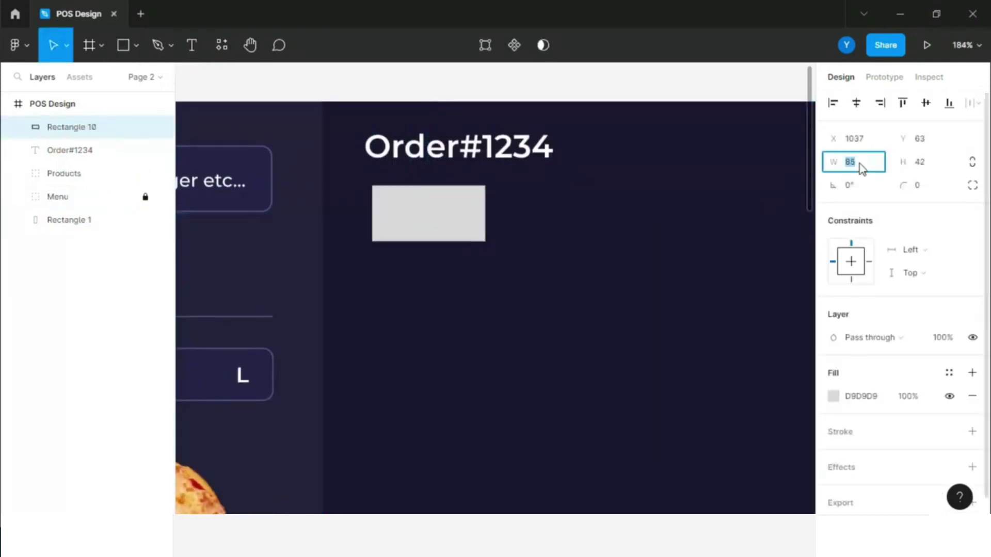
text(45)
click(924, 186)
text(2)
key(Return)
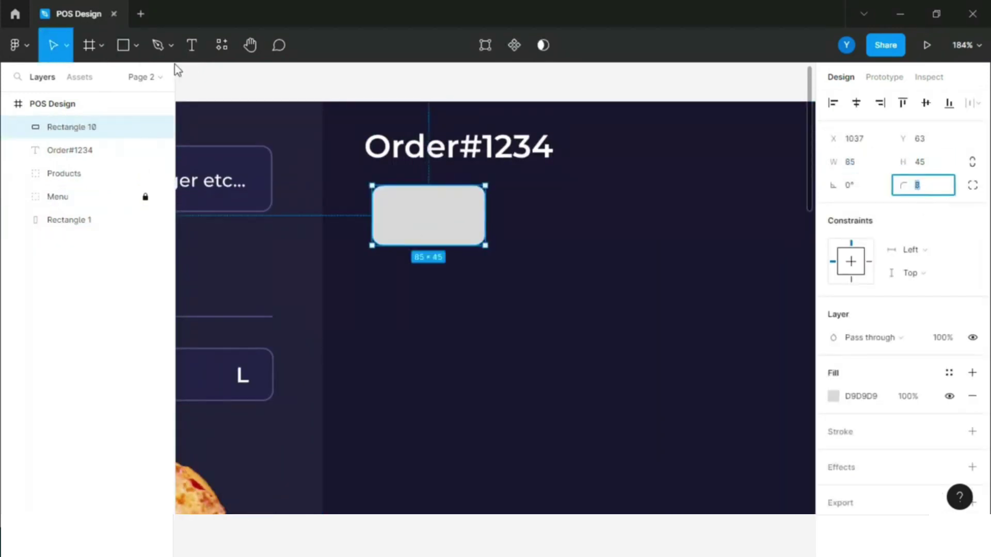
Step: Place a To Go label on the rectangle and fill the rectangle blue
click(191, 44)
click(436, 272)
text(To)
key(Escape)
drag(464, 283, 438, 217)
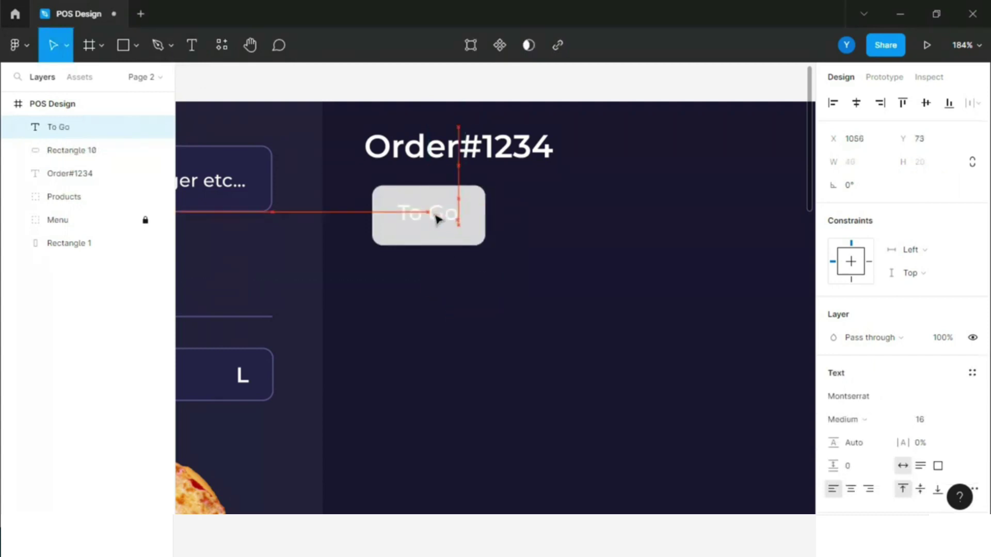
click(469, 235)
click(832, 396)
click(693, 458)
click(801, 151)
Step: Group the label and rectangle and name the group To Go
shift+click(53, 127)
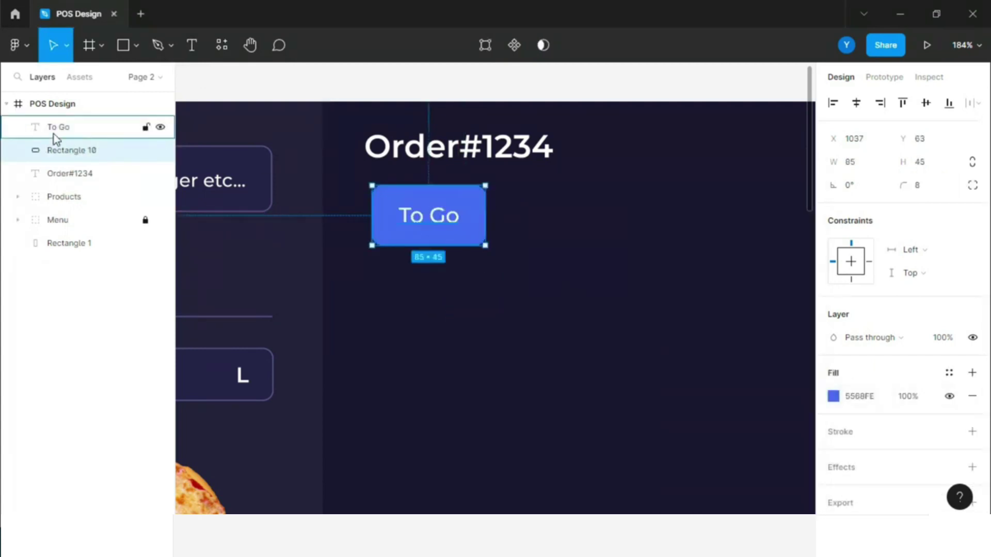
key(ctrl+g)
click(77, 150)
double_click(59, 129)
text(To Go)
key(Return)
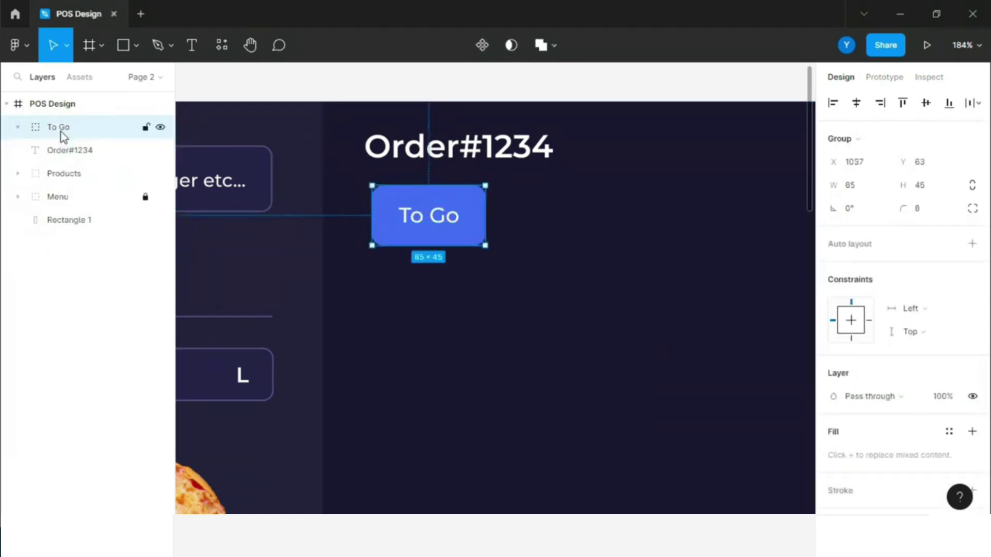
Step: Duplicate the To Go button alongside, with fill 232149 and a 5A5590 stroke
drag(479, 205, 569, 204)
click(18, 128)
click(88, 173)
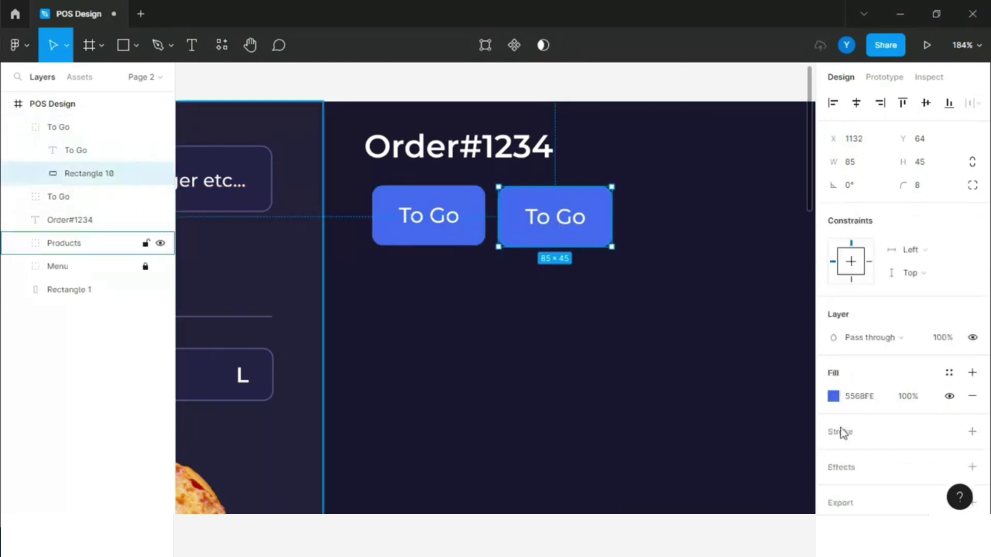
click(833, 396)
click(663, 365)
click(742, 111)
click(973, 432)
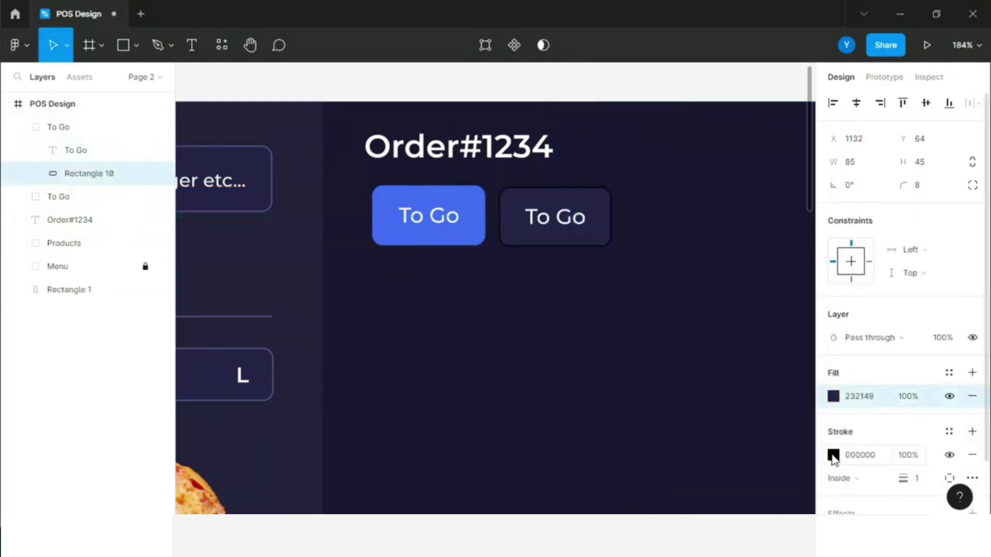
click(832, 455)
click(730, 458)
click(801, 150)
Step: Change the second button's label to Delivery and widen its rectangle
key(Escape)
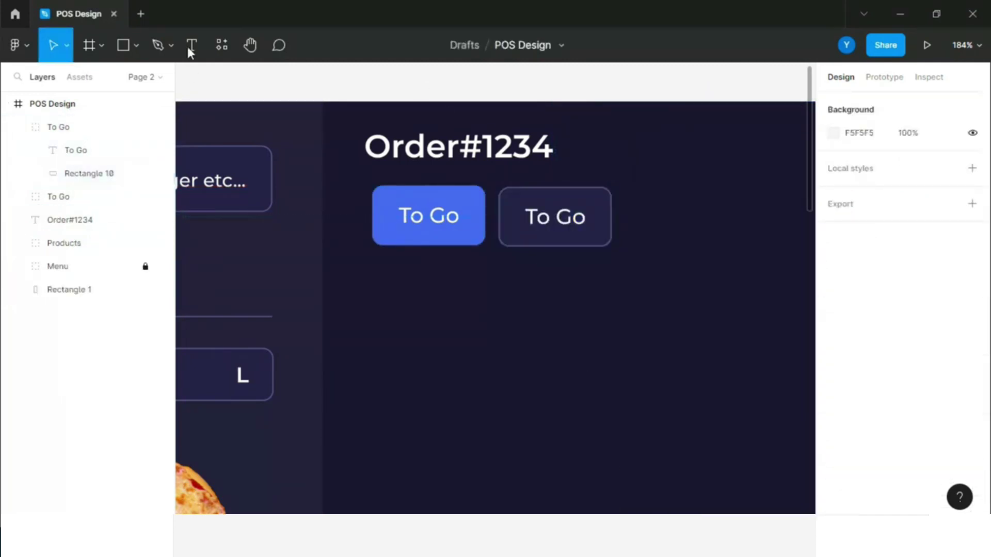
key(t)
click(536, 214)
text(De)
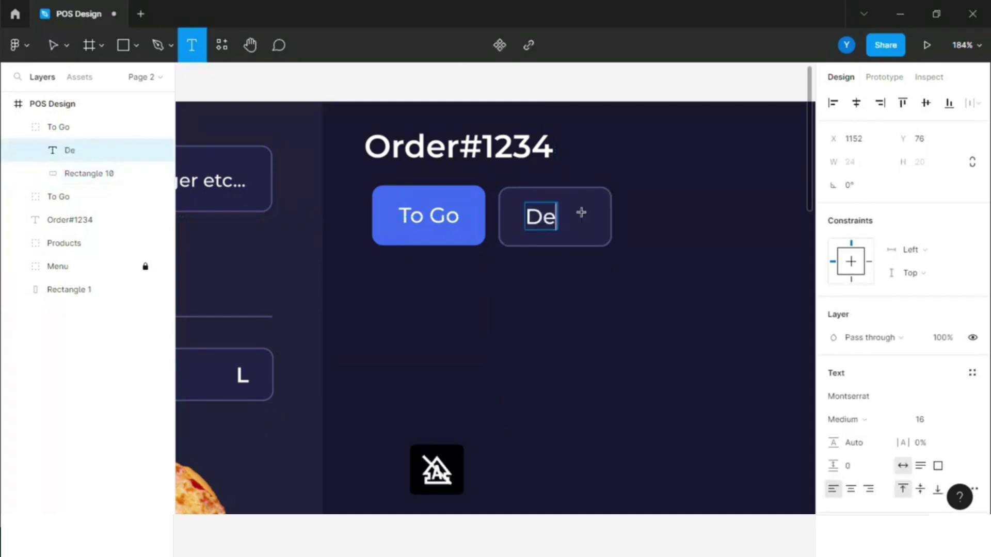
text(live)
click(88, 174)
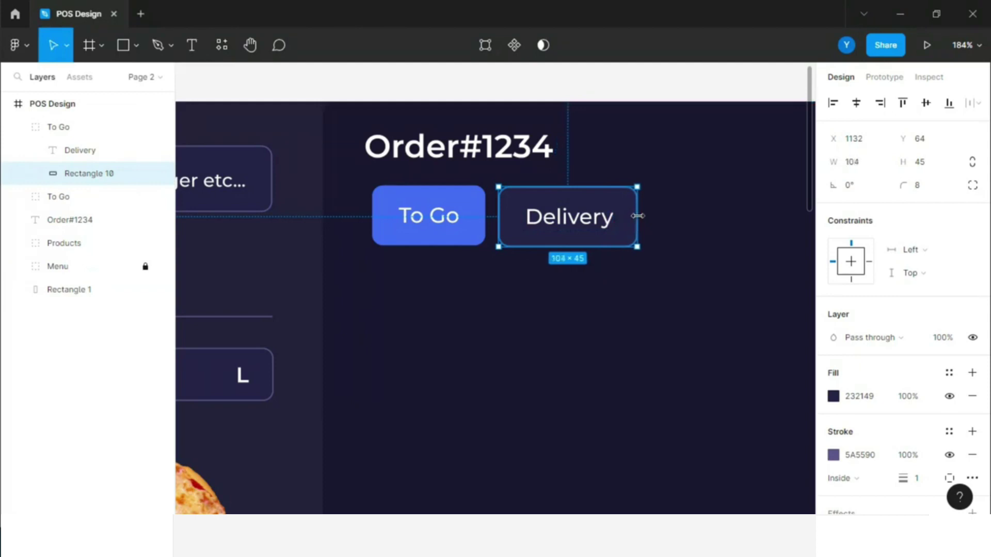
click(363, 306)
Step: Rename the second button group Delivery
scroll(363, 306, down, 5)
double_click(78, 150)
key(ctrl+c)
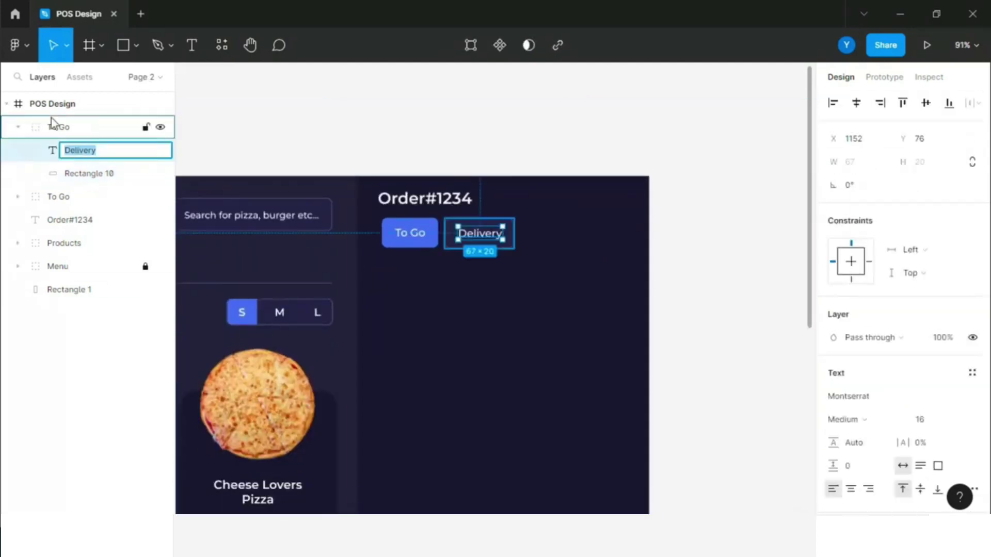
double_click(58, 127)
key(ctrl+v)
key(Return)
Step: Type the 'Item' column heading below the order buttons and duplicate it to the right
click(402, 290)
key(Caps_Lock)
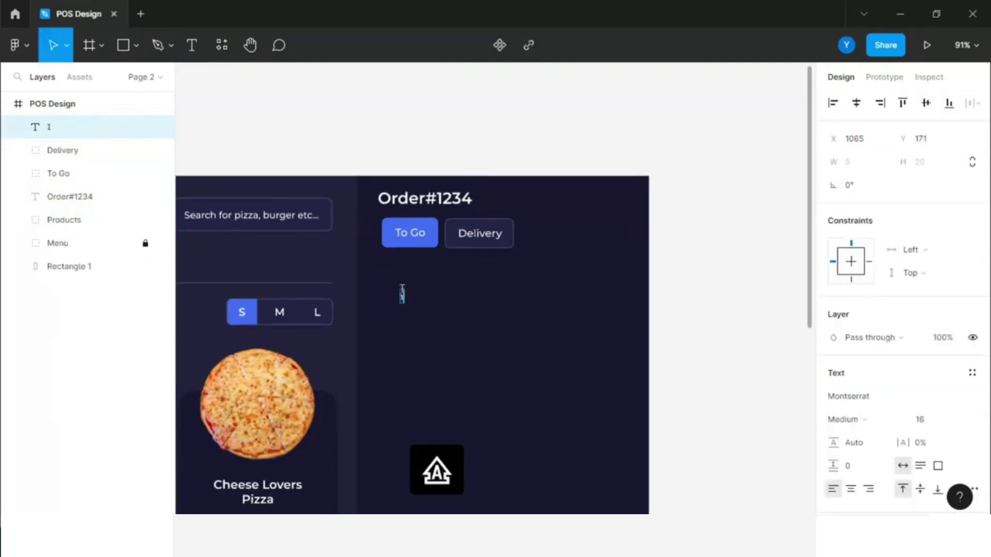
text(tem)
key(Escape)
scroll(361, 258, up, 1)
drag(350, 256, 522, 260)
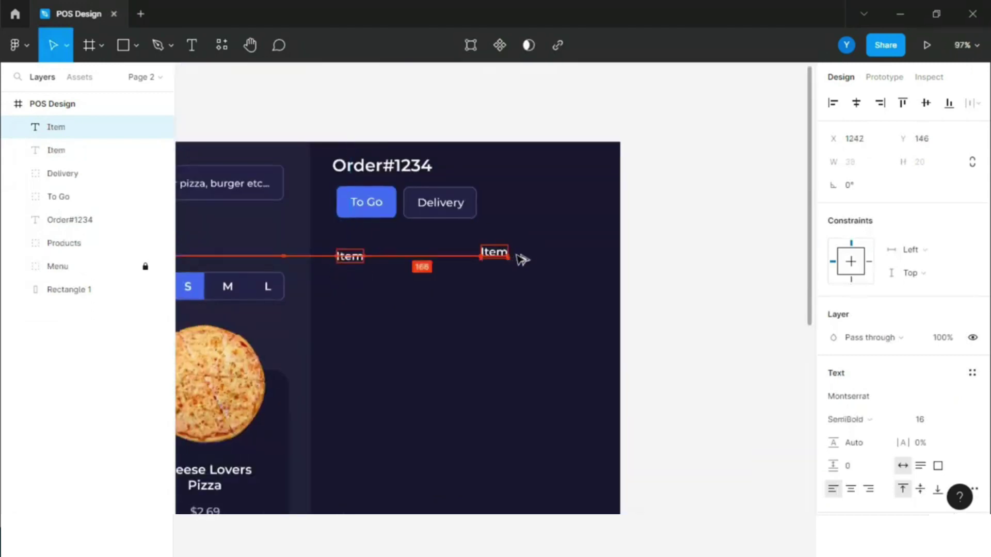
key(Return)
Step: Turn the copied headings into 'Qty' and 'Price' column headers
scroll(535, 268, up, 2)
scroll(526, 246, up, 3)
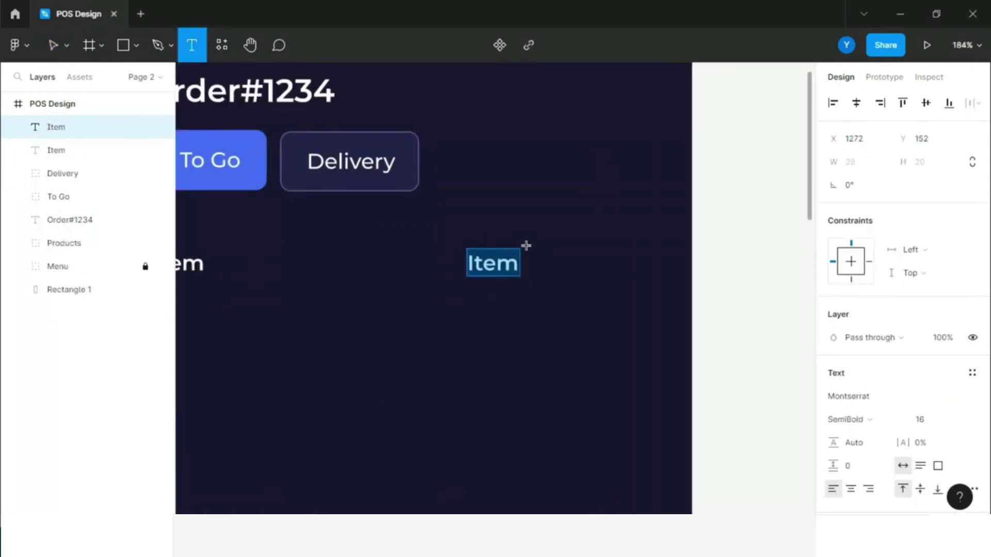
text(I)
key(BackSpace)
key(Escape)
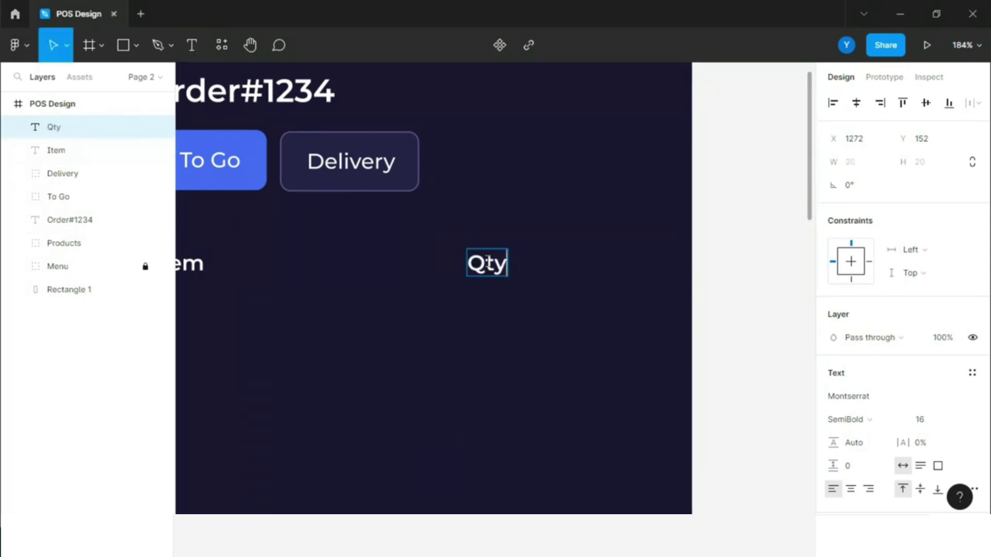
drag(487, 265, 616, 264)
double_click(614, 264)
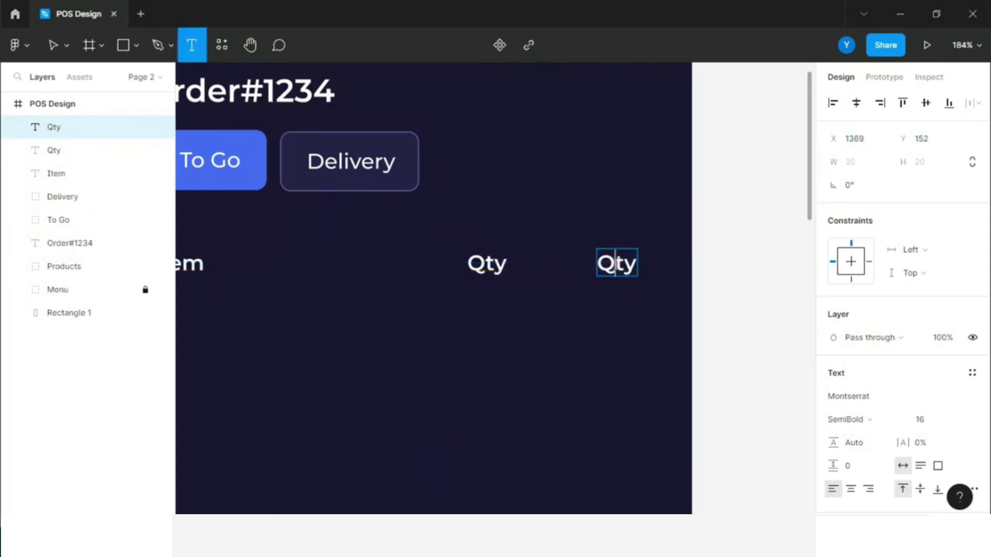
text(Price)
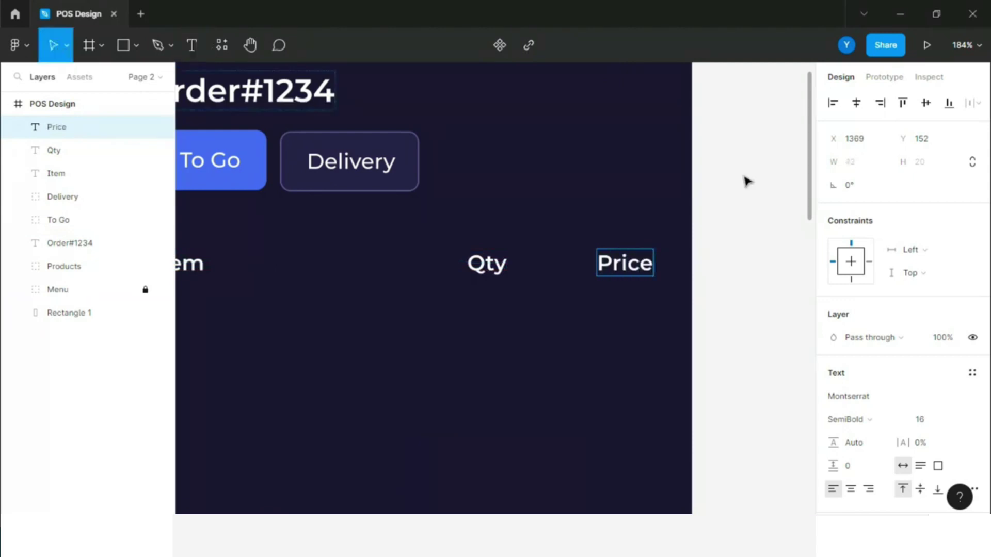
ctrl+scroll(746, 181, down, 5)
Step: Draw a divider line under the headers, 380 wide with stroke colour 5A5590
click(136, 45)
click(88, 95)
drag(385, 249, 686, 248)
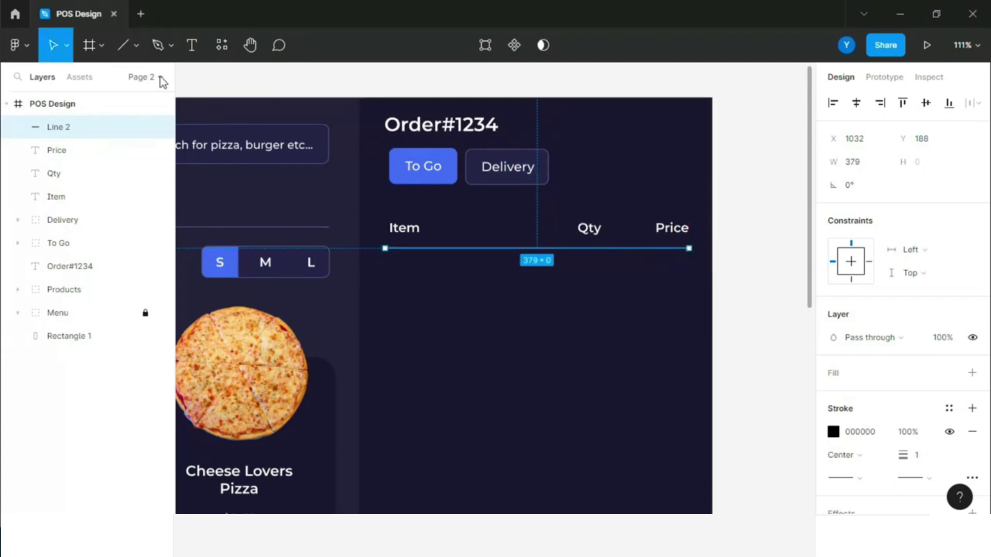
click(155, 76)
click(42, 129)
click(42, 153)
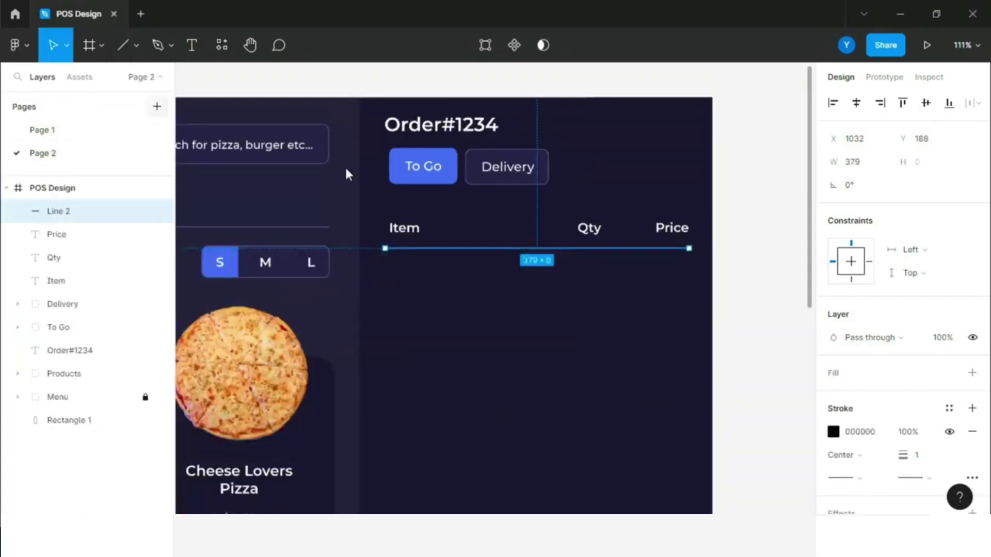
double_click(853, 162)
text(380)
key(Return)
click(833, 431)
click(657, 471)
click(799, 149)
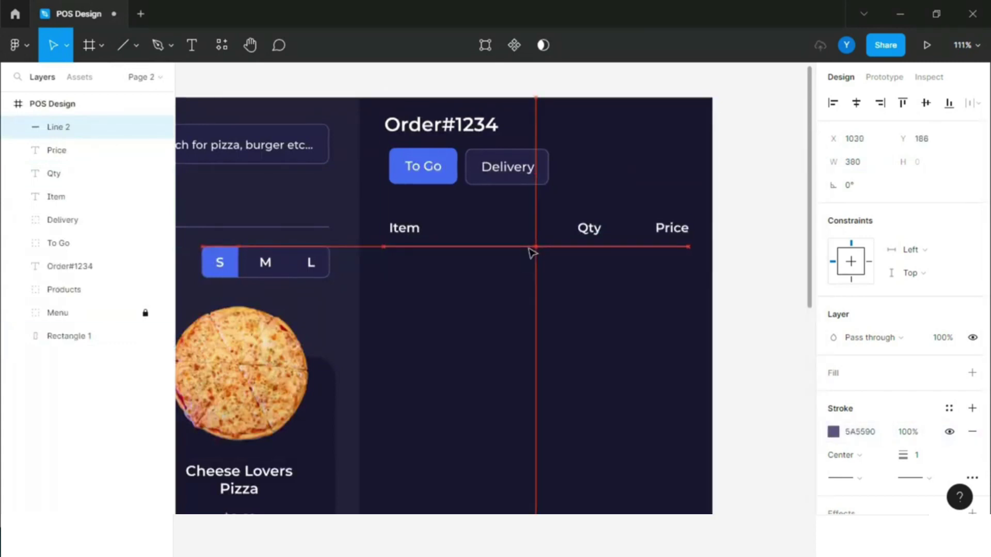
Step: Shift the Item heading and the To Go and Delivery buttons left so they align
scroll(416, 254, up, 3)
scroll(430, 233, up, 2)
click(430, 232)
drag(431, 233, 421, 232)
scroll(421, 232, up, 3)
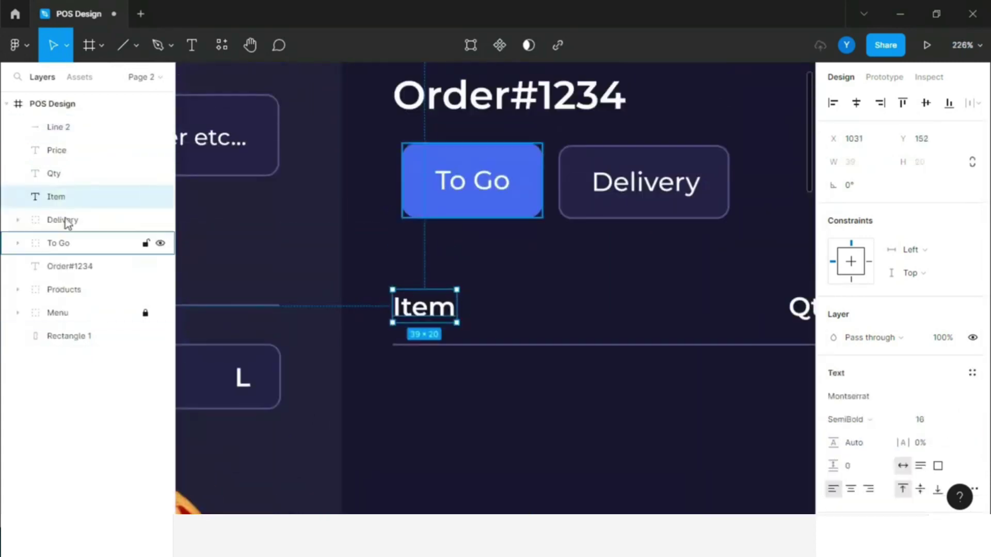
click(63, 220)
shift+click(58, 243)
drag(513, 205, 503, 205)
scroll(502, 206, up, 3)
click(508, 192)
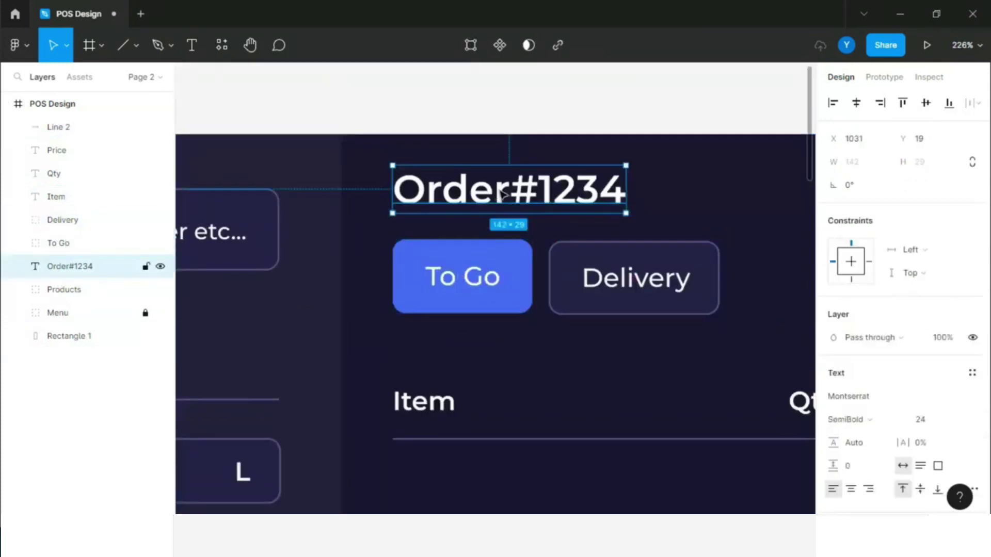
click(475, 103)
scroll(619, 329, down, 5)
scroll(544, 312, up, 2)
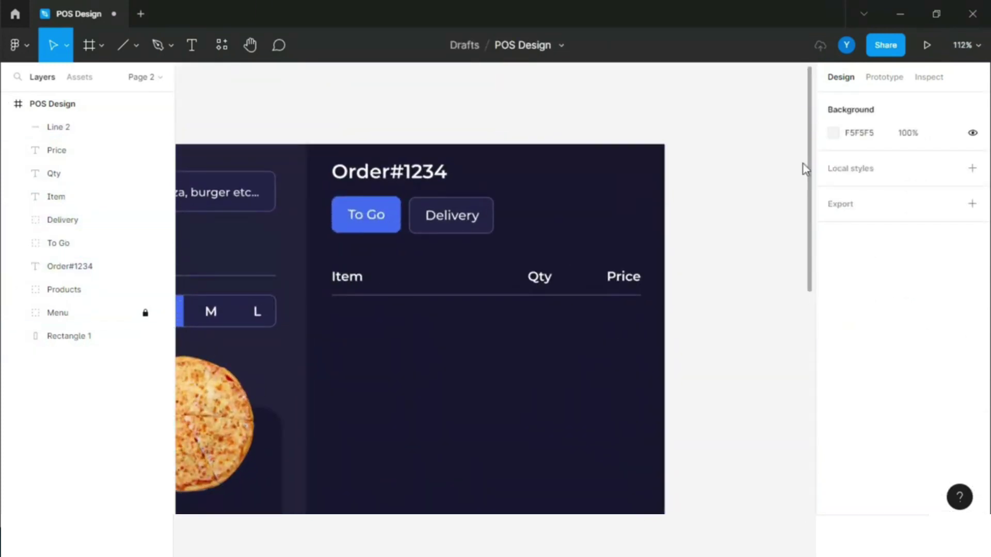
scroll(764, 196, down, 2)
scroll(722, 217, down, 2)
scroll(707, 170, down, 1)
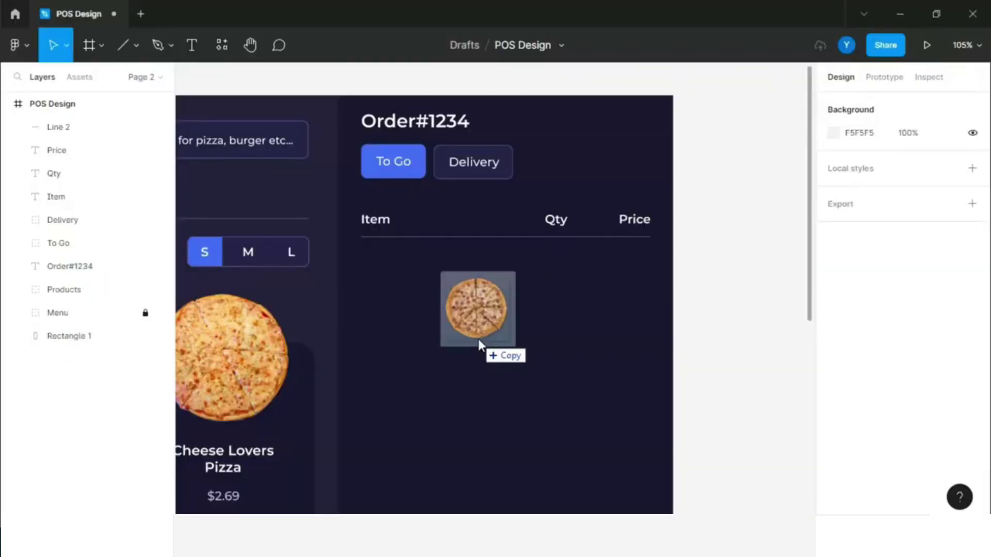
Step: Drop the pizza PNG in at 55px high and place it in the first order row
drag(785, 110, 478, 339)
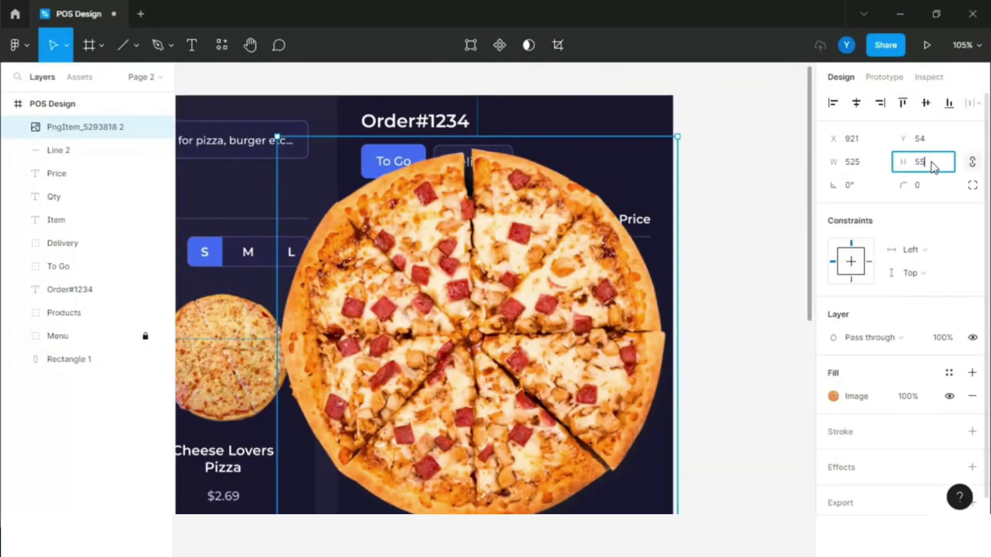
key(Return)
drag(294, 160, 380, 268)
Step: Add the 14pt 'Chicken Tikka Pizza' name beside the pizza image
key(t)
scroll(622, 499, down, 3)
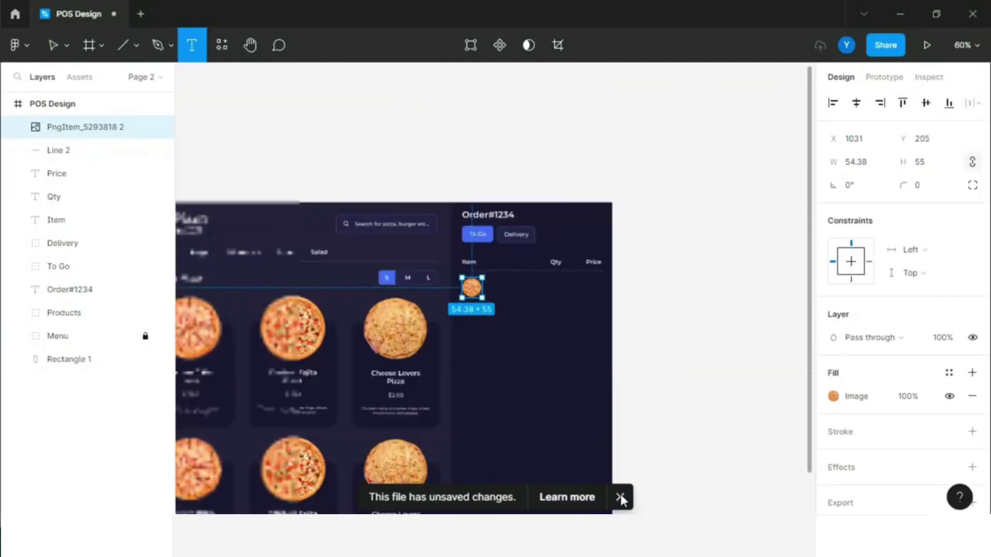
click(621, 499)
scroll(527, 283, up, 5)
click(416, 291)
text(Che)
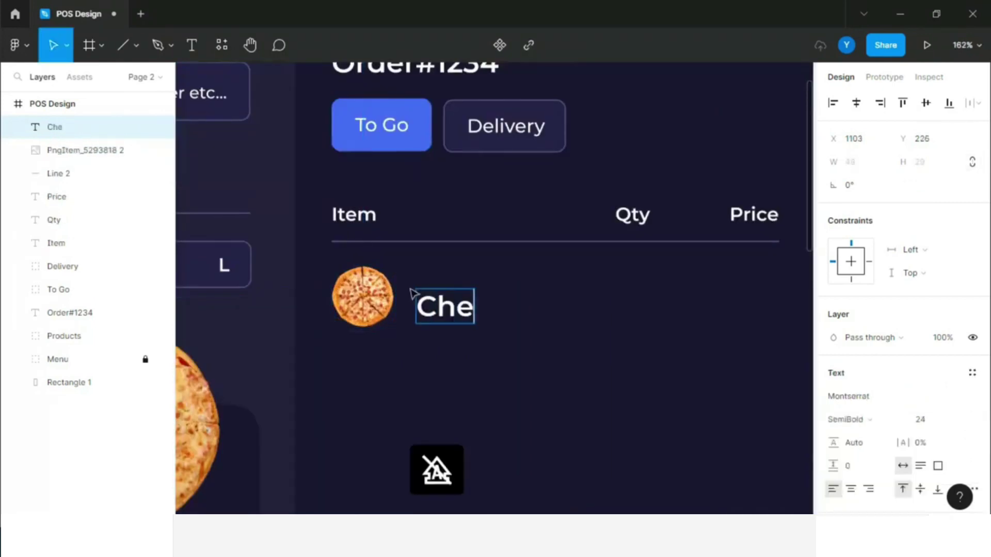
key(BackSpace)
text(icken)
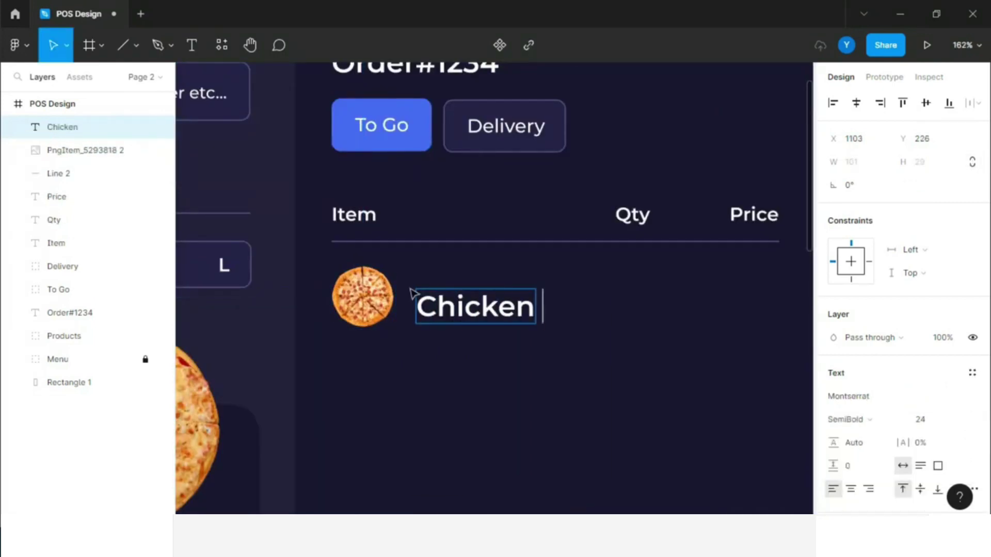
text(Tikka Pizza Pizz)
key(ctrl+a)
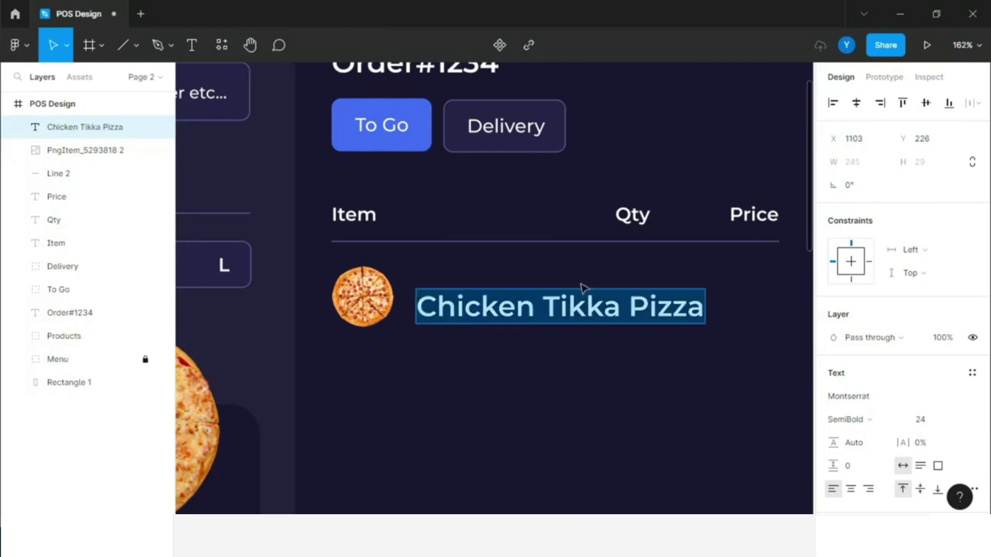
click(939, 419)
click(924, 316)
mouse_move(465, 303)
mouse_down()
mouse_move(455, 292)
mouse_move(454, 310)
mouse_up()
Step: Add a '$2.69' price below the name in Medium weight, colour CAC9DE
scroll(454, 291, up, 2)
key(Return)
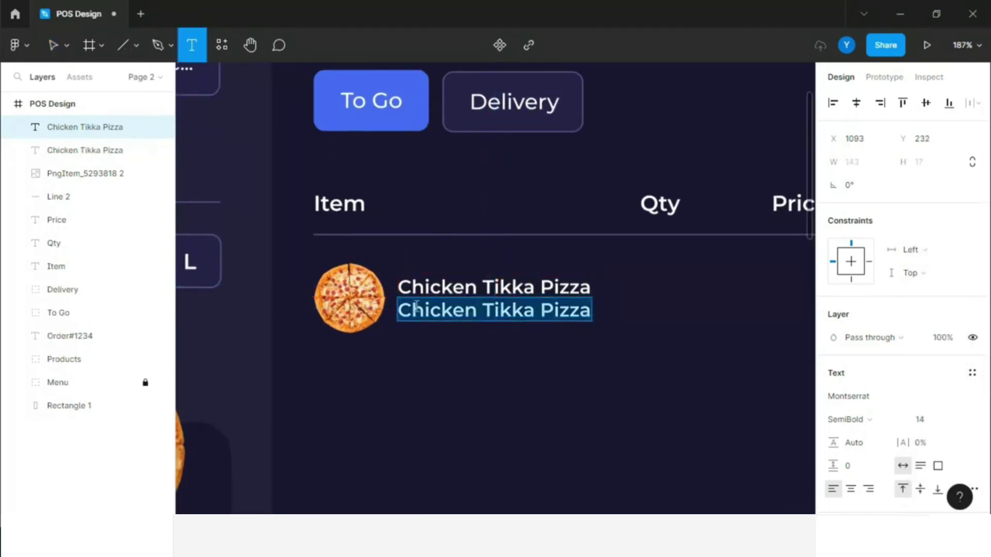
key(BackSpace)
text($2.69)
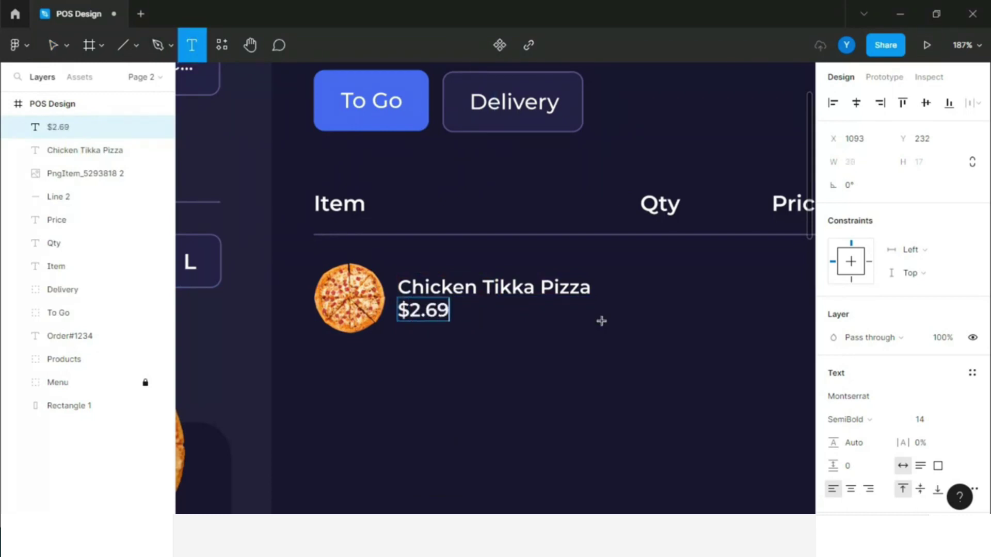
key(ctrl+a)
click(846, 419)
click(881, 240)
scroll(881, 240, down, 3)
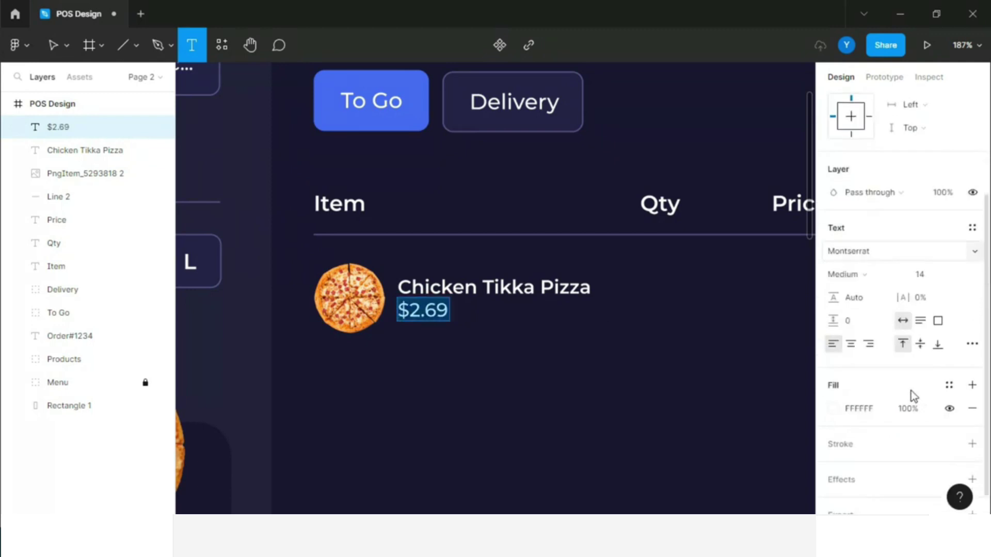
click(833, 408)
click(694, 458)
click(801, 150)
Step: Draw a small square under the Qty column in the row
click(123, 44)
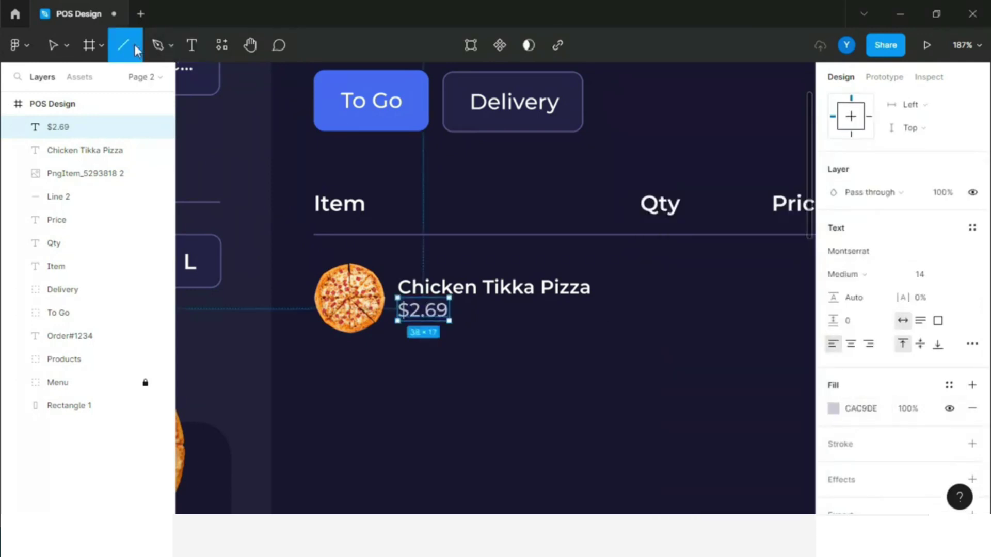
key(r)
mouse_move(635, 262)
mouse_down()
mouse_move(691, 323)
mouse_move(666, 294)
mouse_up()
Step: Give the quantity square corner radius 8, a new fill, and a 5A5590 border
click(925, 156)
text(8)
key(Return)
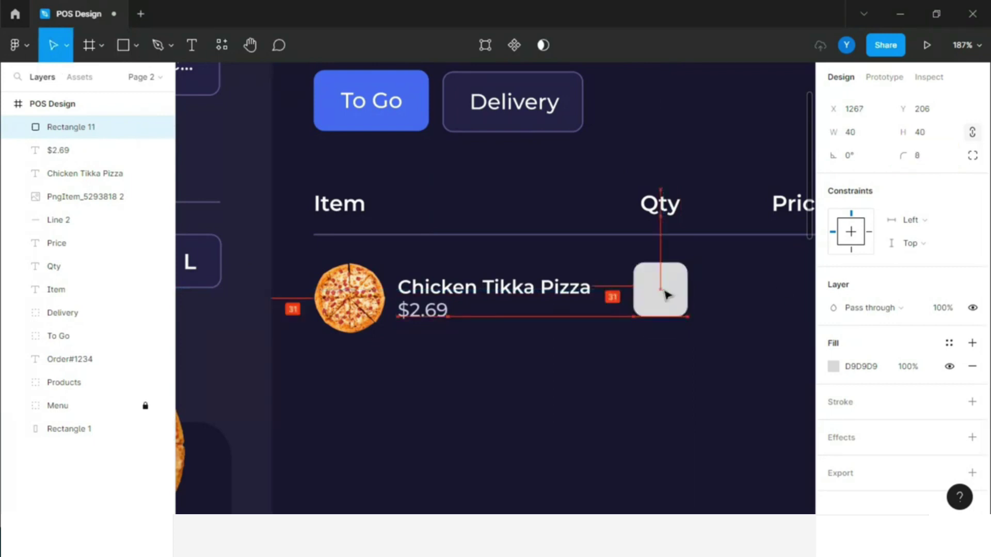
click(972, 367)
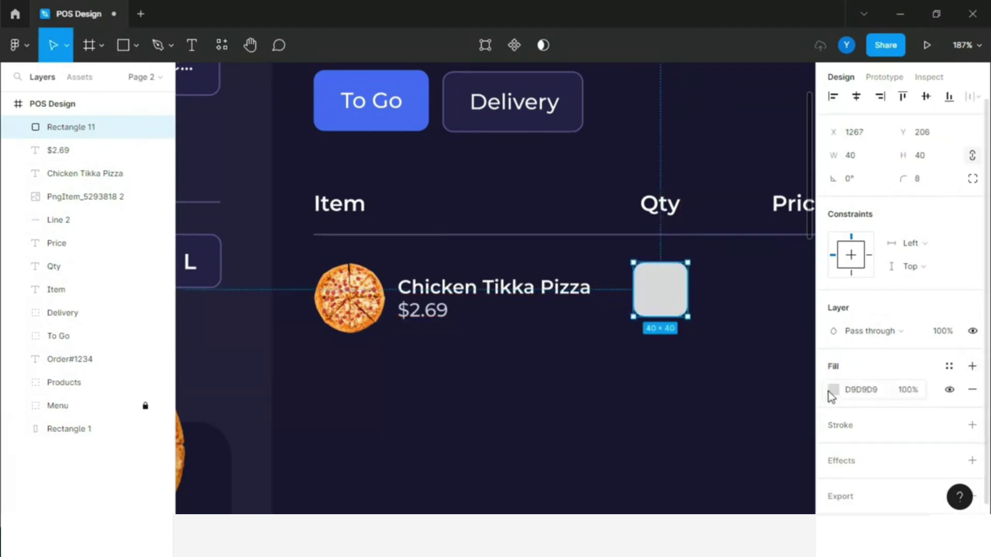
click(833, 389)
click(712, 457)
click(972, 425)
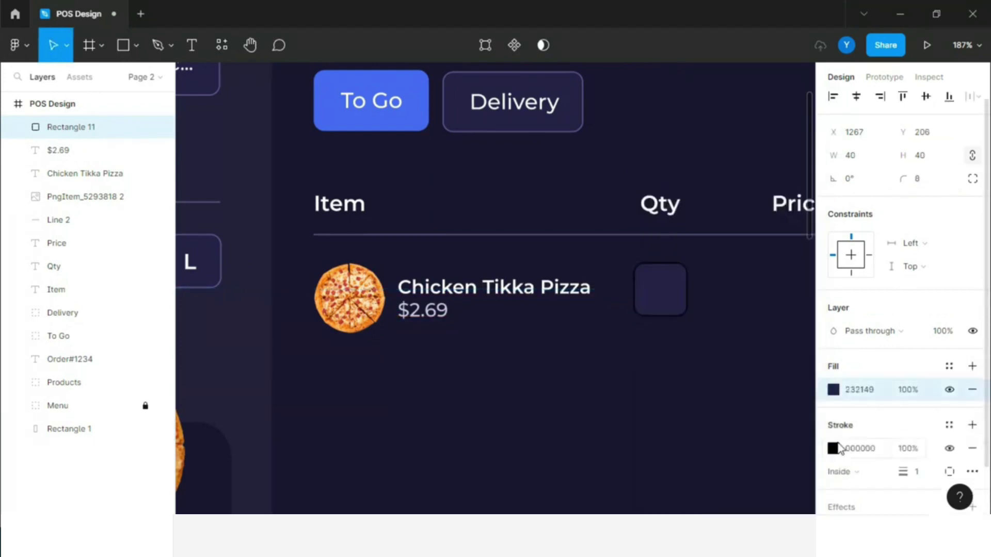
click(834, 448)
click(711, 458)
click(801, 150)
Step: Add a SemiBold quantity number '2'
key(t)
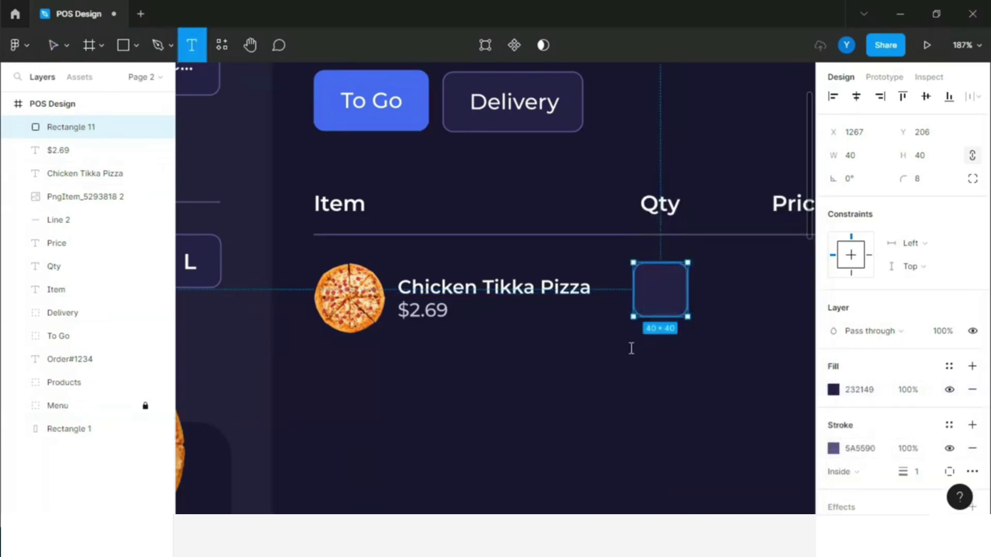
click(630, 350)
text(2)
key(Escape)
click(843, 413)
click(612, 379)
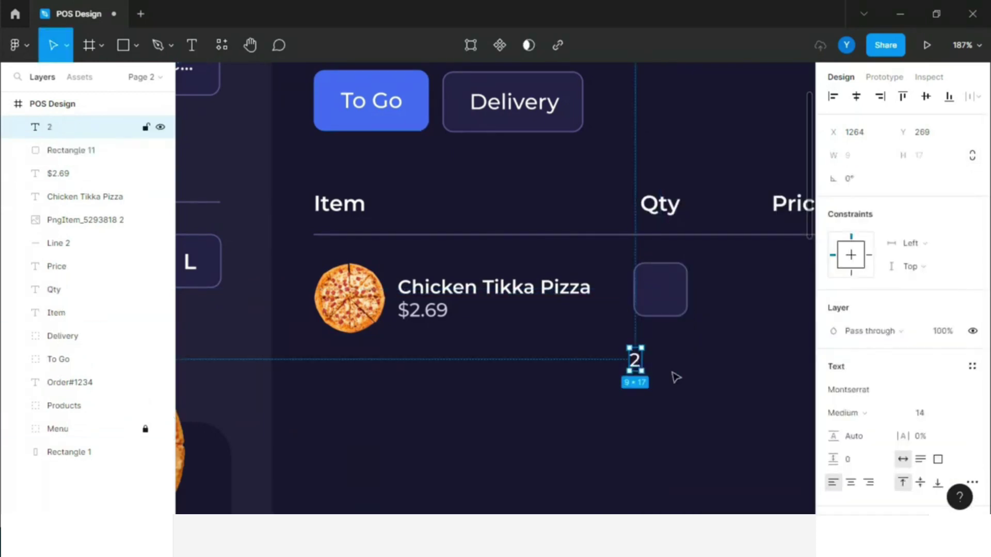
double_click(637, 359)
click(900, 416)
click(867, 430)
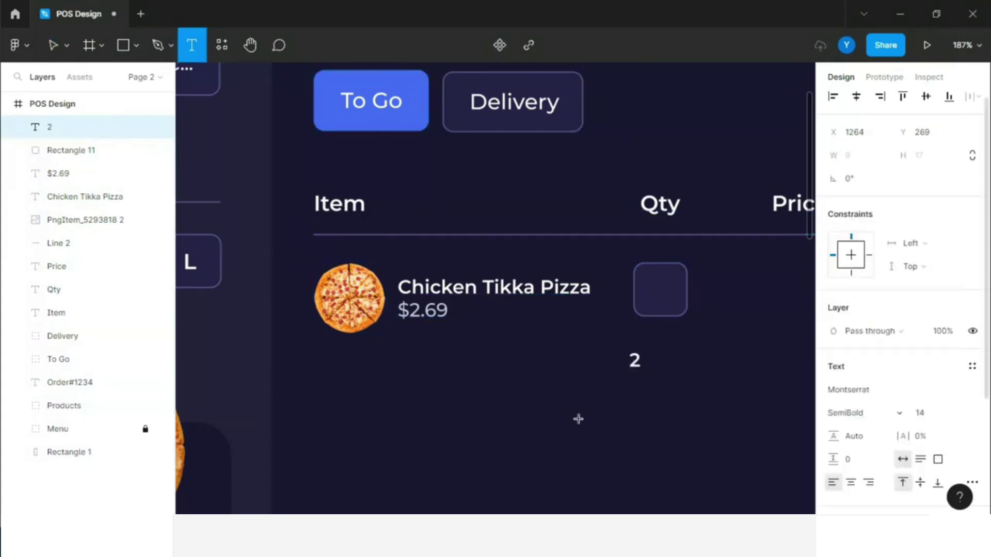
key(Escape)
Step: Centre the 2 in the quantity box and frame them together
drag(625, 356, 666, 292)
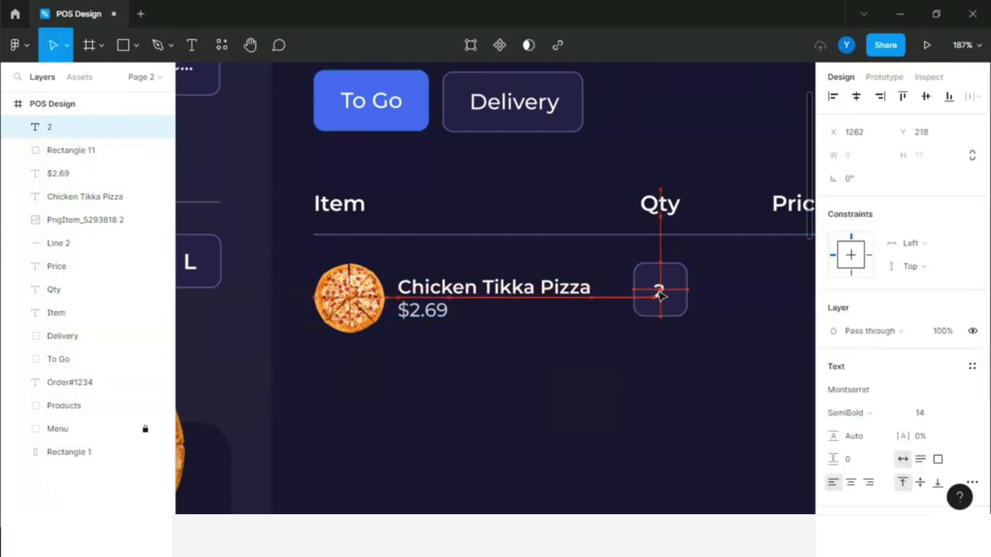
shift+click(67, 151)
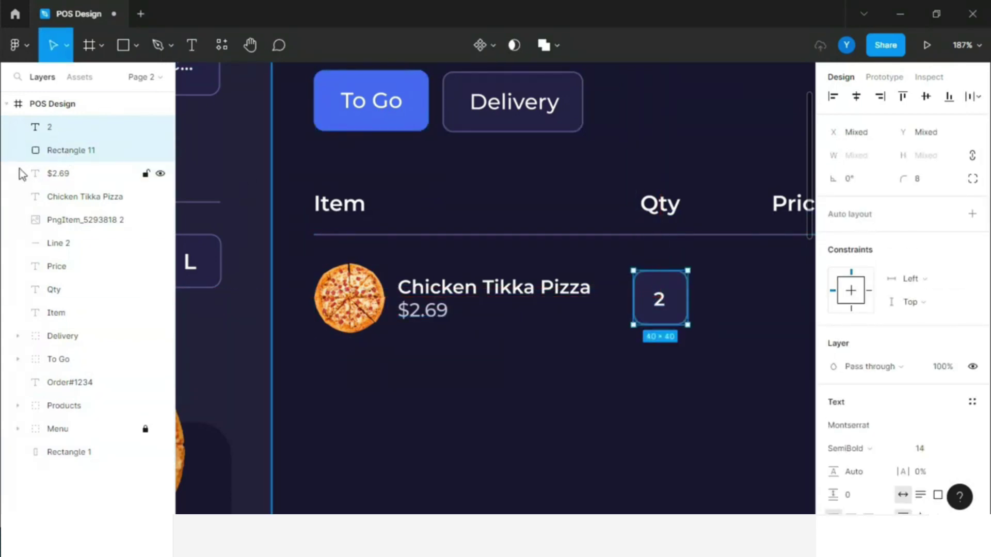
key(ctrl+alt+g)
Step: Add a '$5.38' line total aligned under the Price heading
click(57, 149)
scroll(635, 307, down, 3)
key(t)
click(534, 312)
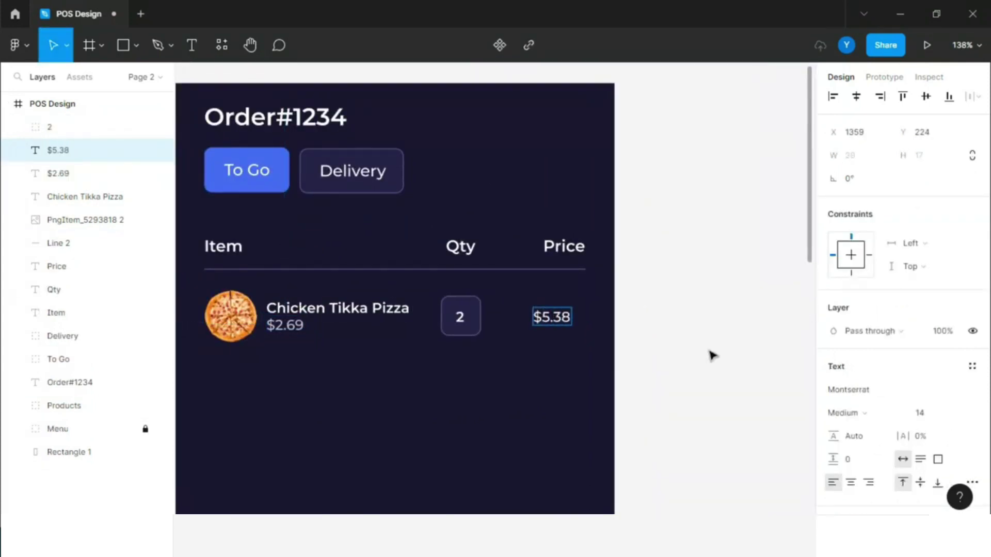
drag(564, 318, 567, 322)
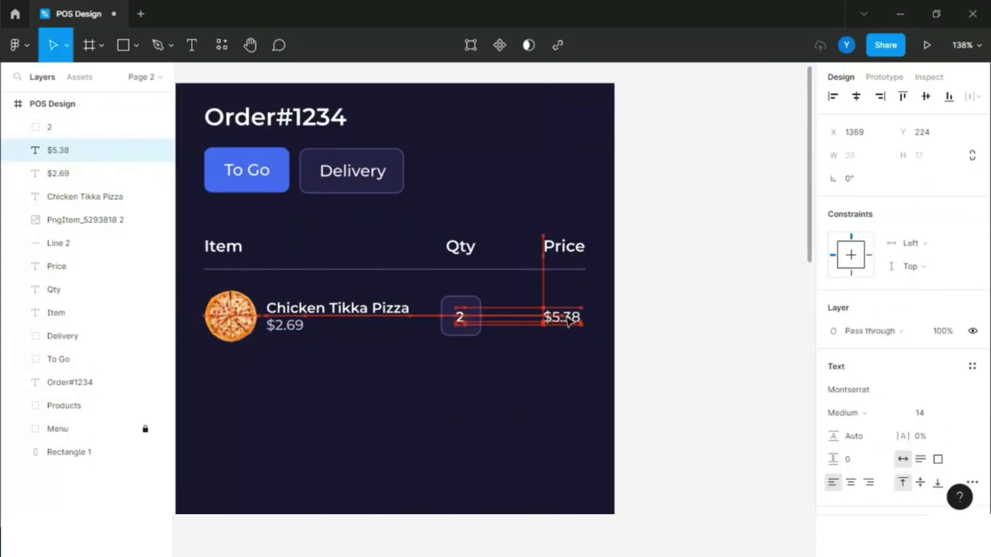
Step: Nudge the quantity box right so it sits under the Qty heading
click(50, 126)
key(shift+Right)
key(shift+Right)
key(shift+Right)
click(65, 289)
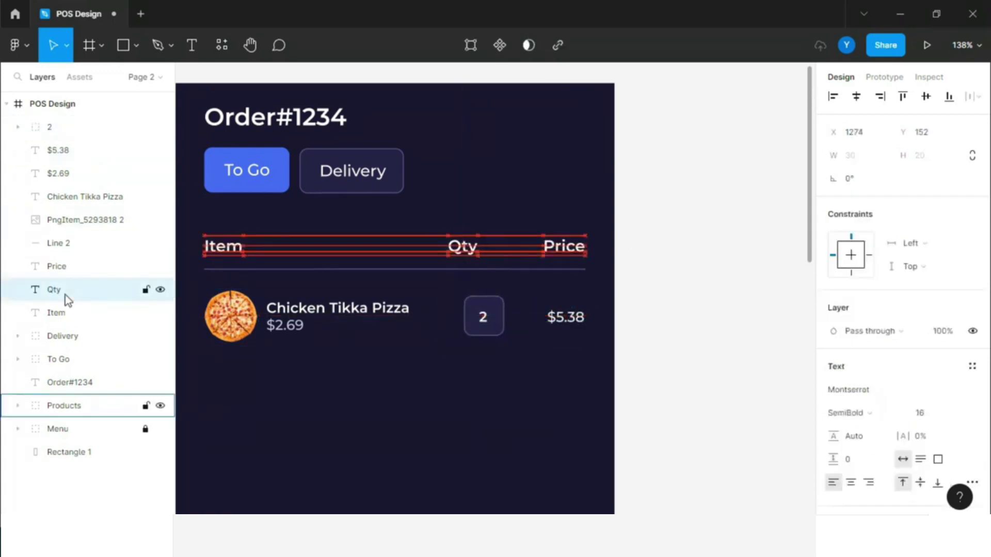
click(769, 214)
scroll(697, 185, down, 2)
Step: Draw a note bar under the row: height 50, radius 8, fill 232149, stroke 5A5590
key(r)
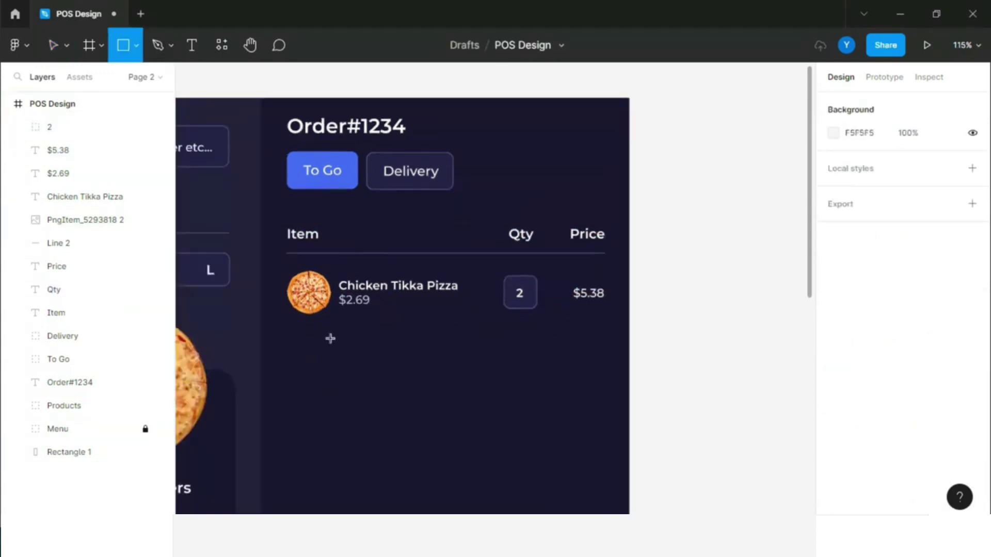
drag(298, 327, 533, 369)
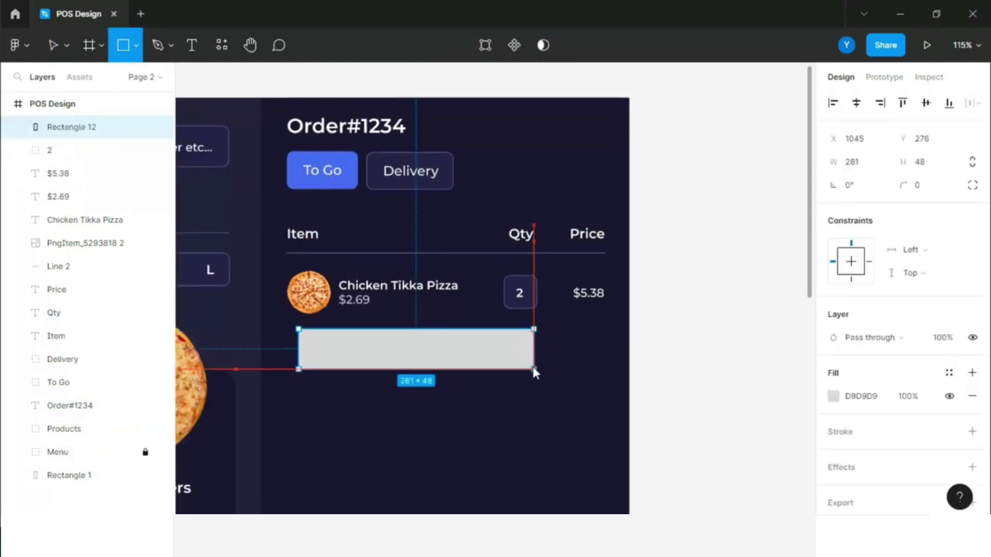
drag(380, 356, 379, 358)
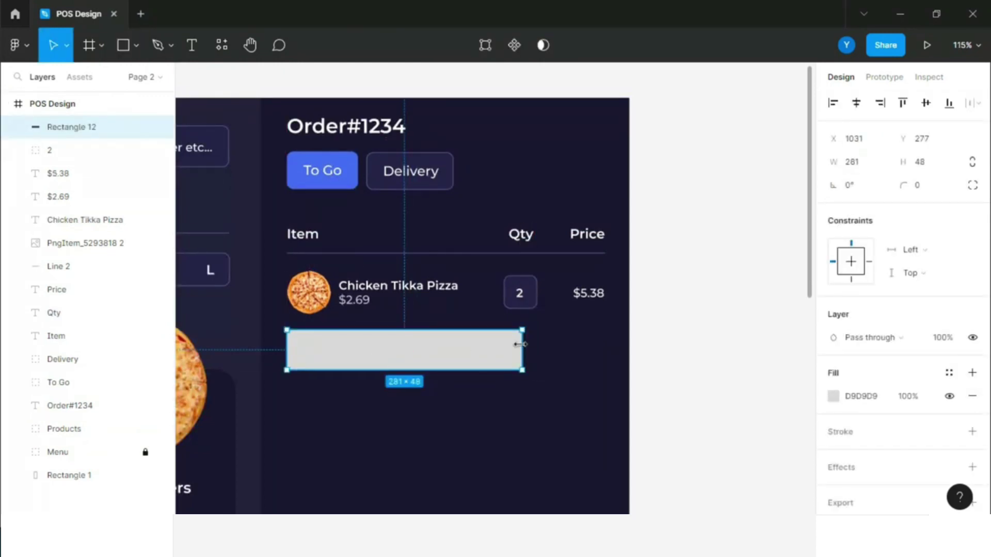
click(858, 162)
text(30050)
click(924, 184)
text(8)
key(Return)
click(833, 396)
click(731, 456)
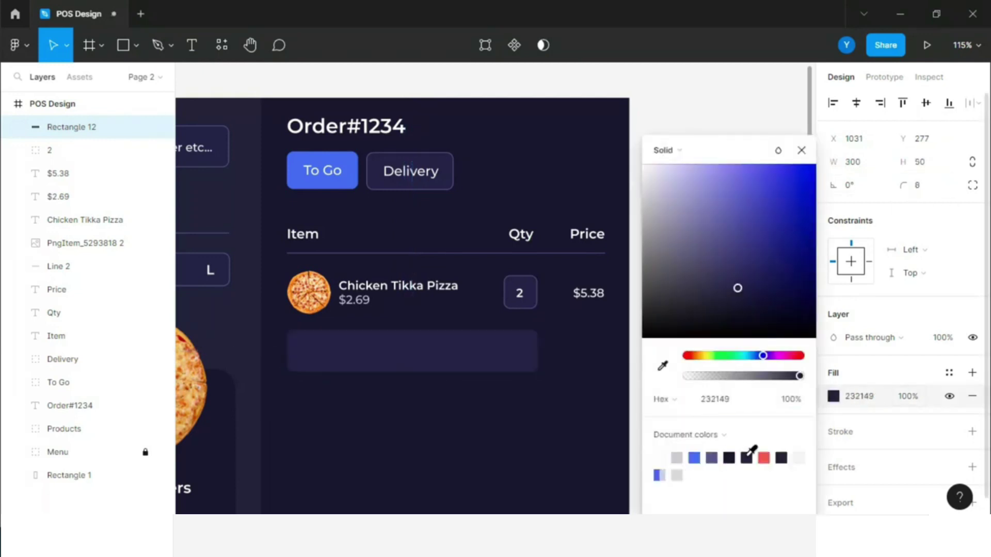
click(972, 431)
click(833, 455)
click(712, 458)
click(803, 151)
Step: Add the text 'Please, just a little bit spicy only.' centred inside the bar
key(Escape)
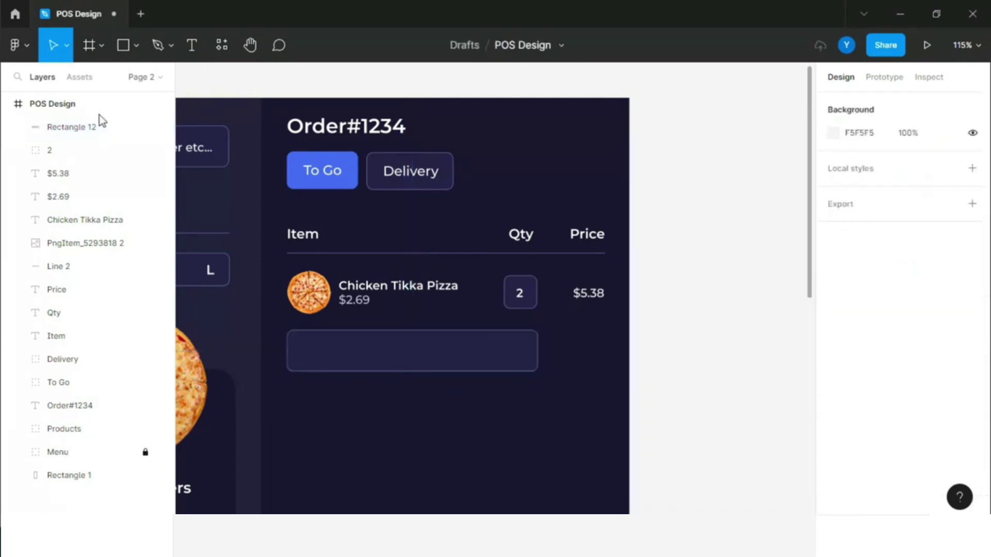
click(341, 382)
click(339, 397)
text(Please, just a little bit spicy only.)
key(Escape)
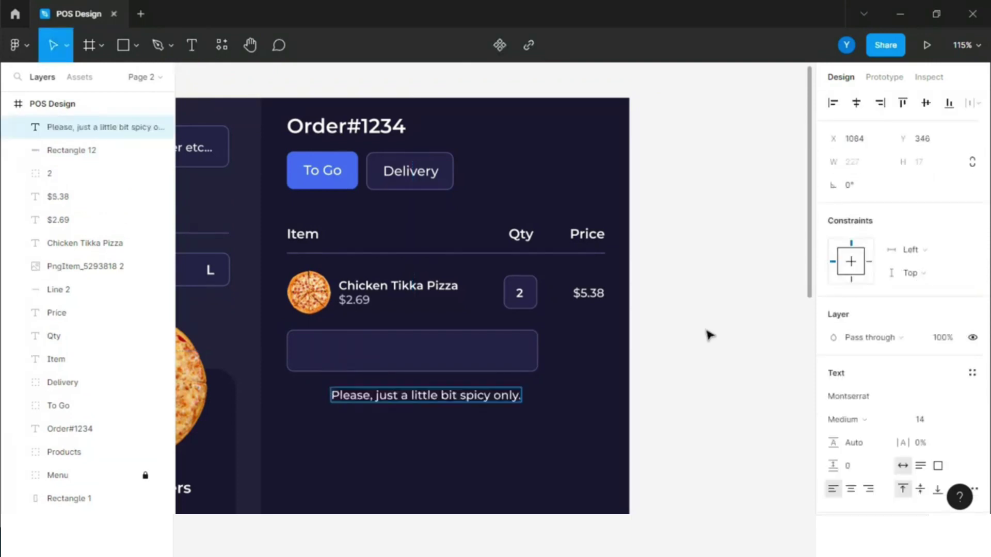
drag(456, 399, 439, 356)
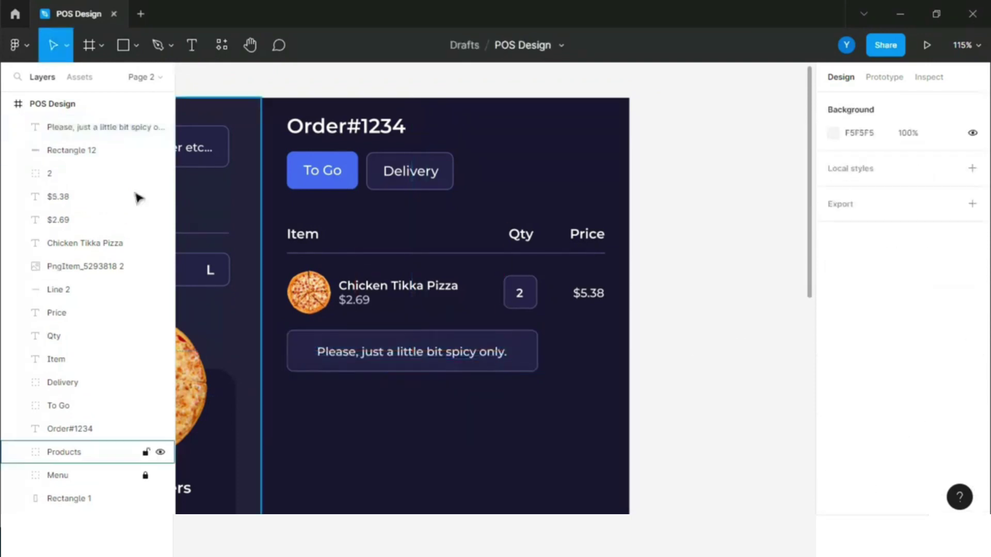
click(310, 348)
Step: Duplicate the note bar to its right as a 48-wide square with a red border
mouse_move(310, 347)
mouse_down()
mouse_move(388, 344)
mouse_move(376, 357)
mouse_move(568, 345)
mouse_up()
click(872, 163)
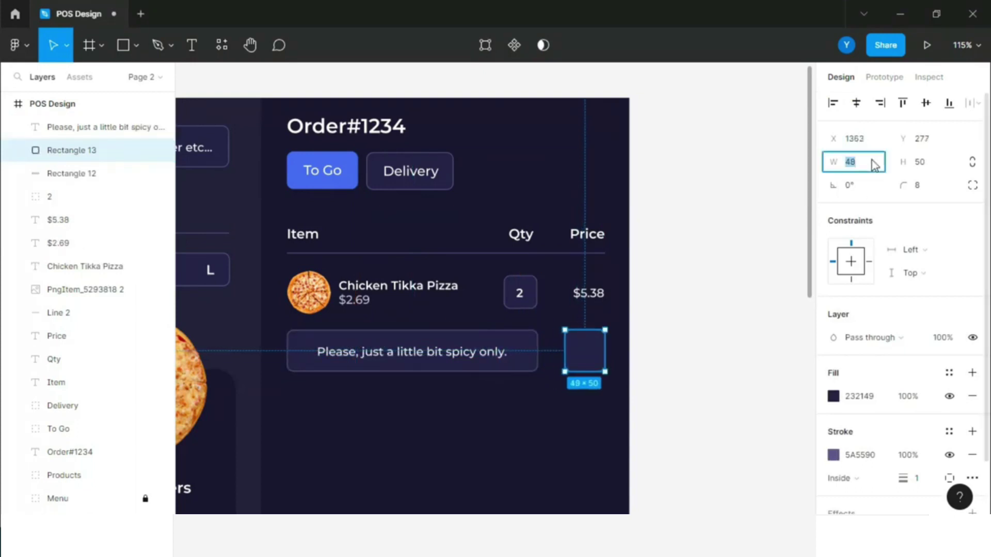
click(833, 455)
click(770, 456)
click(162, 77)
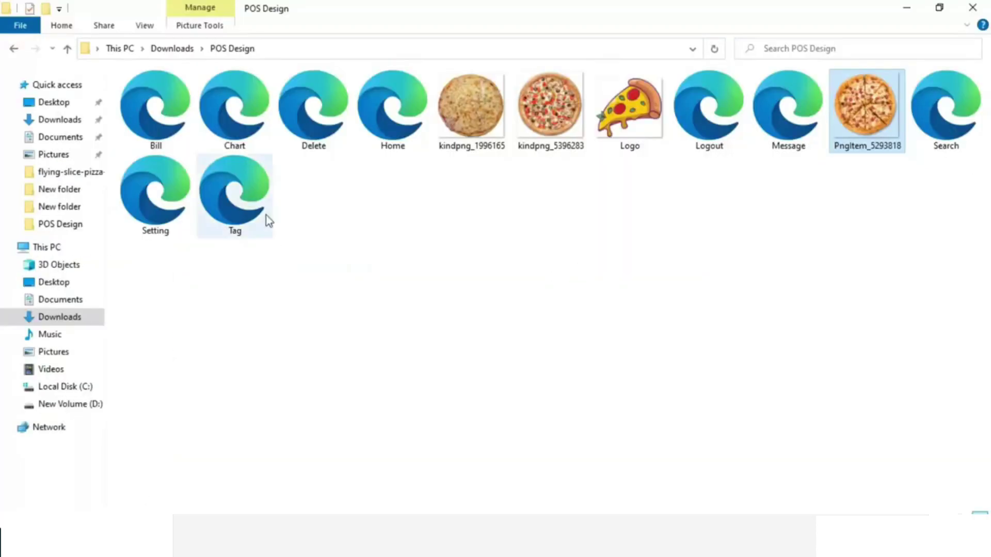
Step: Bring the Delete trash icon in and place it inside the red square
drag(313, 108, 393, 401)
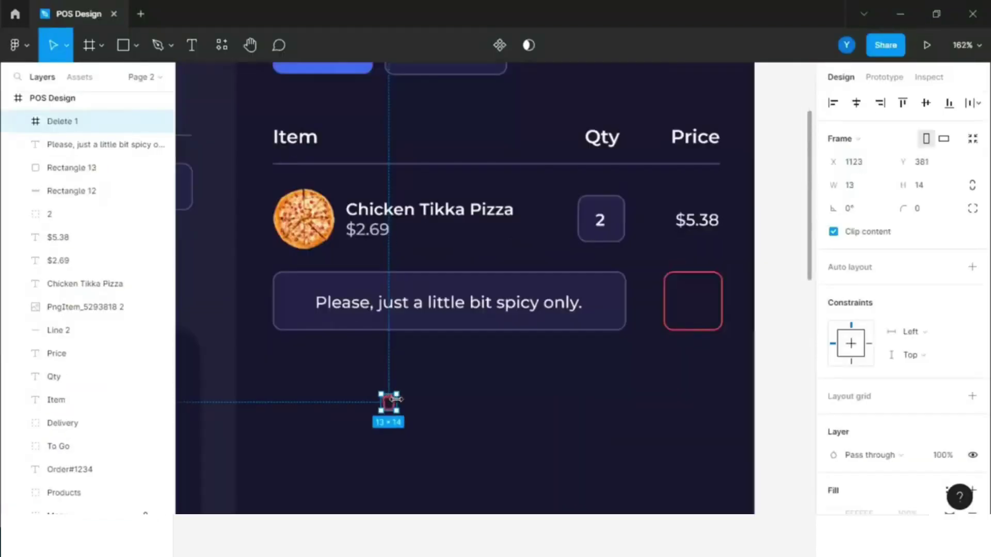
scroll(395, 399, up, 2)
drag(758, 283, 755, 282)
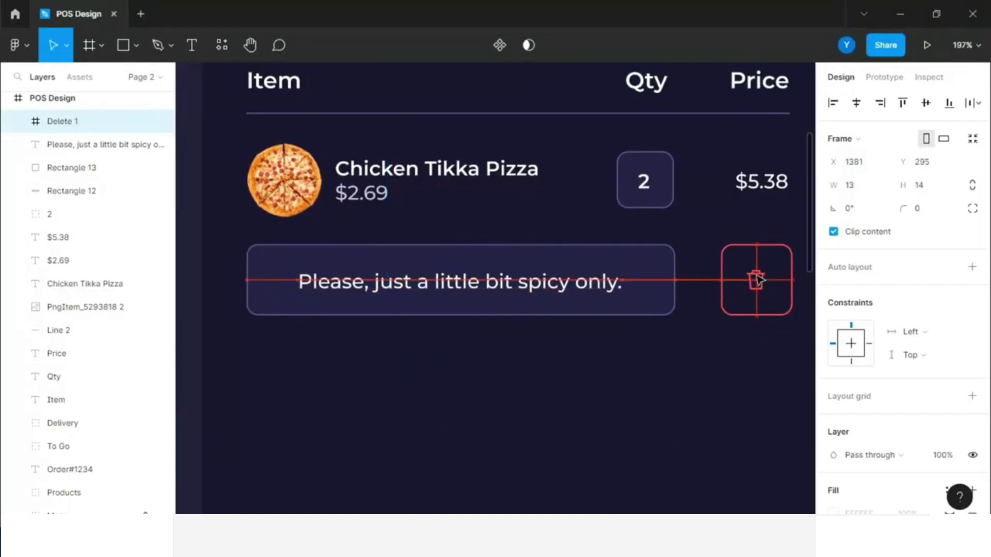
scroll(294, 361, down, 4)
scroll(486, 343, down, 1)
click(486, 343)
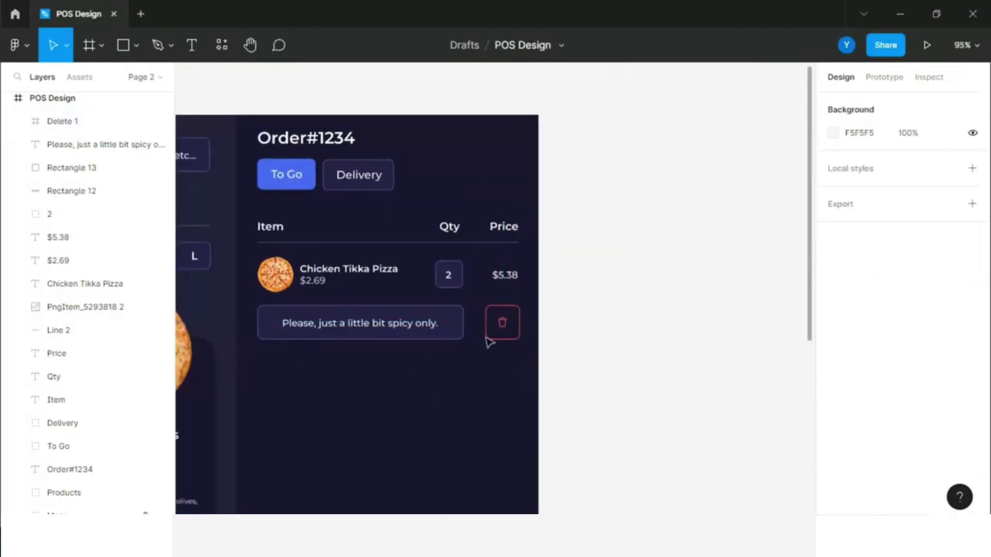
Step: Group the order row's layers, including note and trash square, and duplicate it below
click(67, 307)
shift+click(60, 237)
shift+click(54, 213)
shift+click(64, 145)
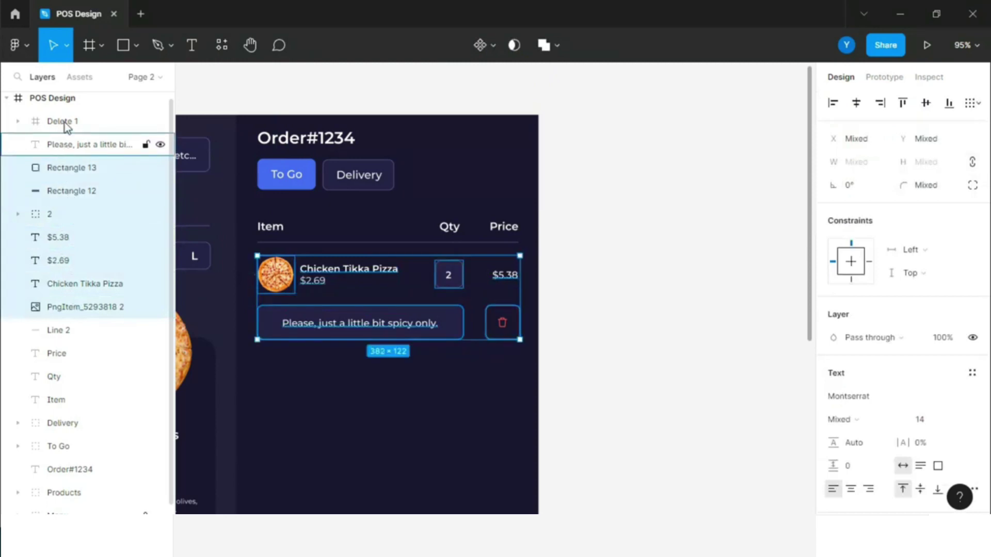
shift+click(62, 121)
key(ctrl+g)
drag(367, 318, 370, 416)
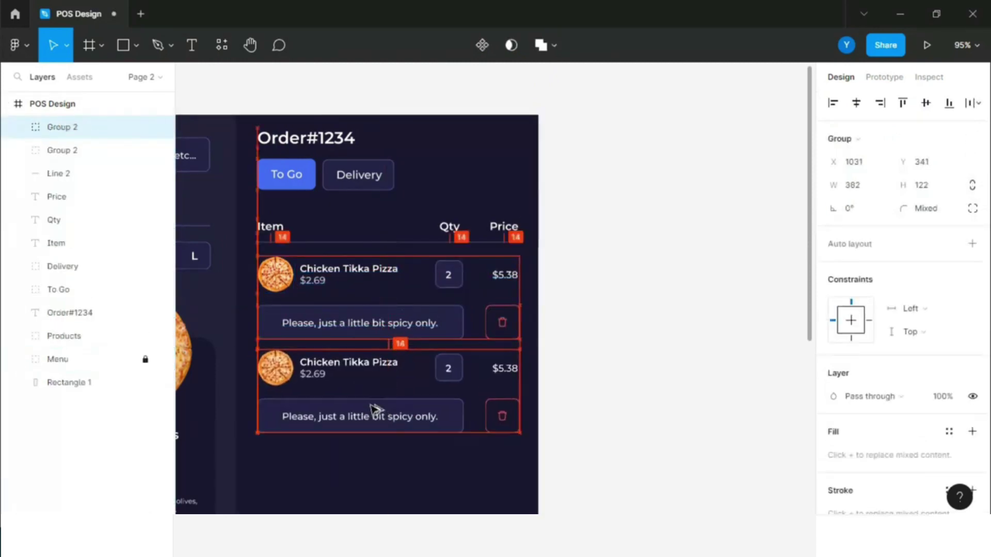
click(675, 286)
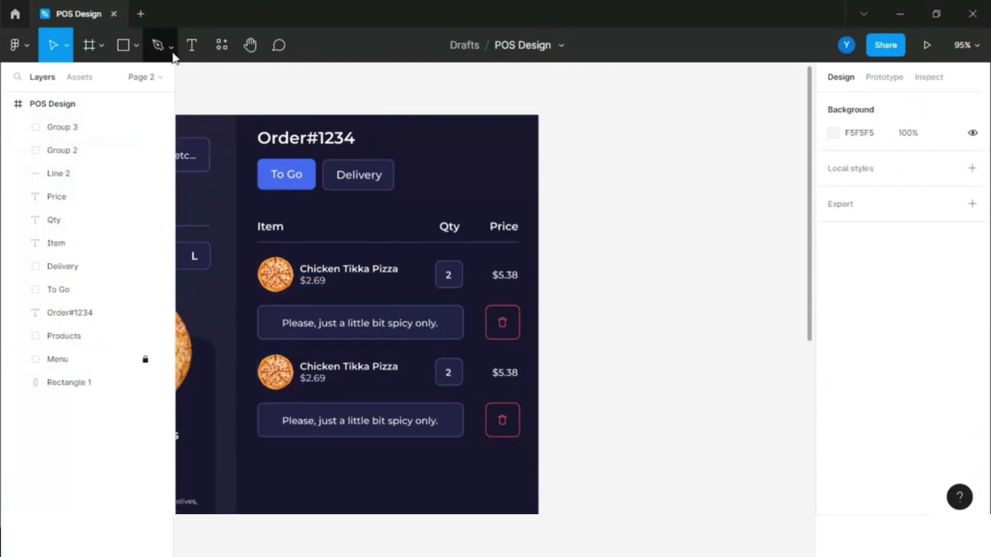
Step: Import the second pizza image, shrink it onto the second row's photo, and place it in Group 3
key(alt+Tab)
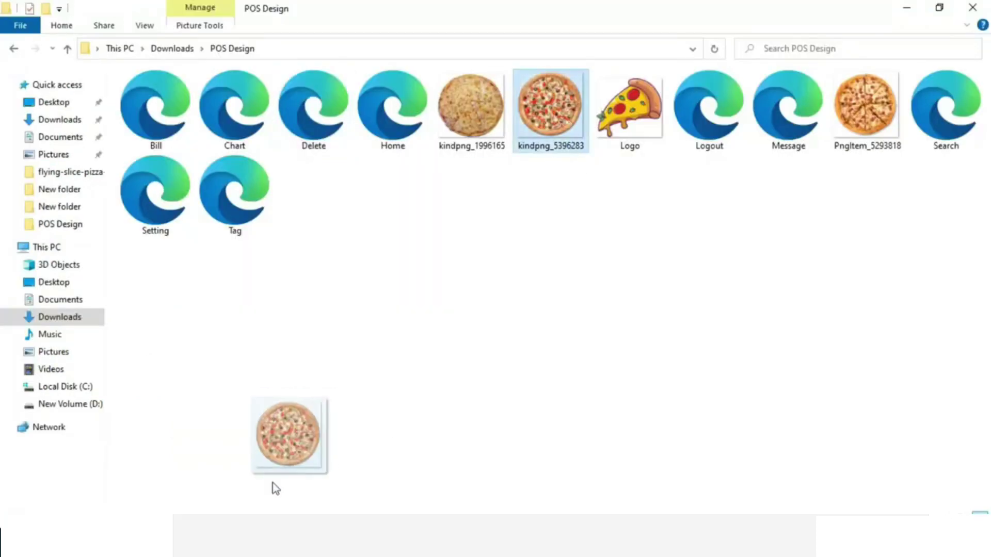
drag(550, 106, 652, 277)
mouse_move(469, 88)
mouse_down()
mouse_move(781, 404)
mouse_move(276, 372)
mouse_up()
scroll(258, 402, up, 5)
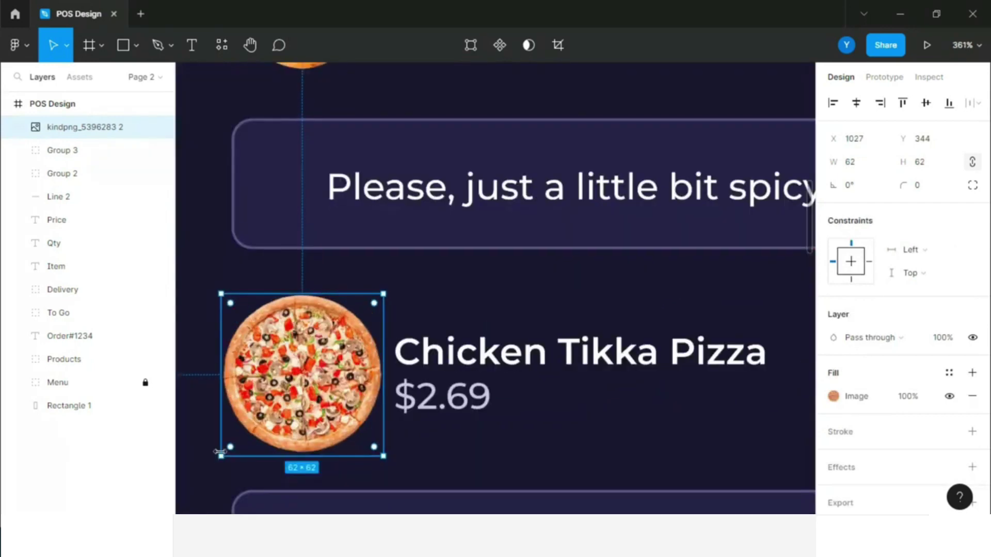
drag(241, 422, 228, 432)
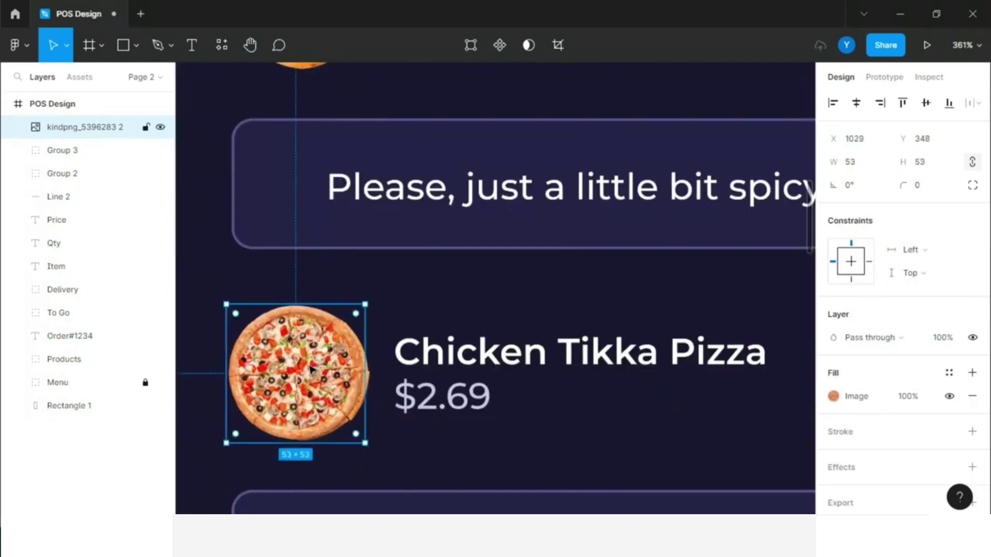
drag(41, 153, 61, 132)
drag(72, 230, 72, 231)
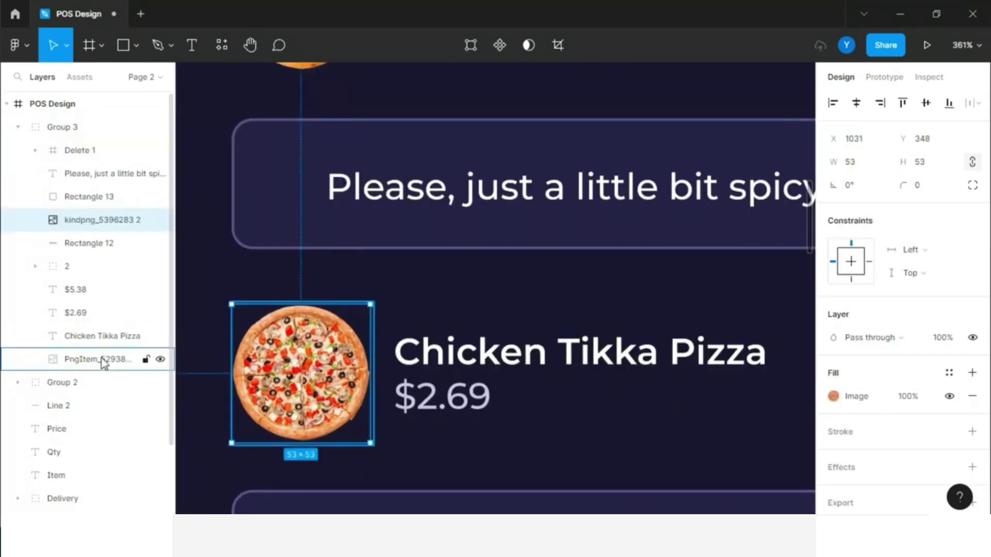
Step: Rename the second row's pizza from Chicken Tikka to Chicken Fatija
double_click(516, 351)
drag(557, 351, 652, 350)
text(Fatij)
scroll(330, 259, down, 3)
scroll(331, 259, down, 3)
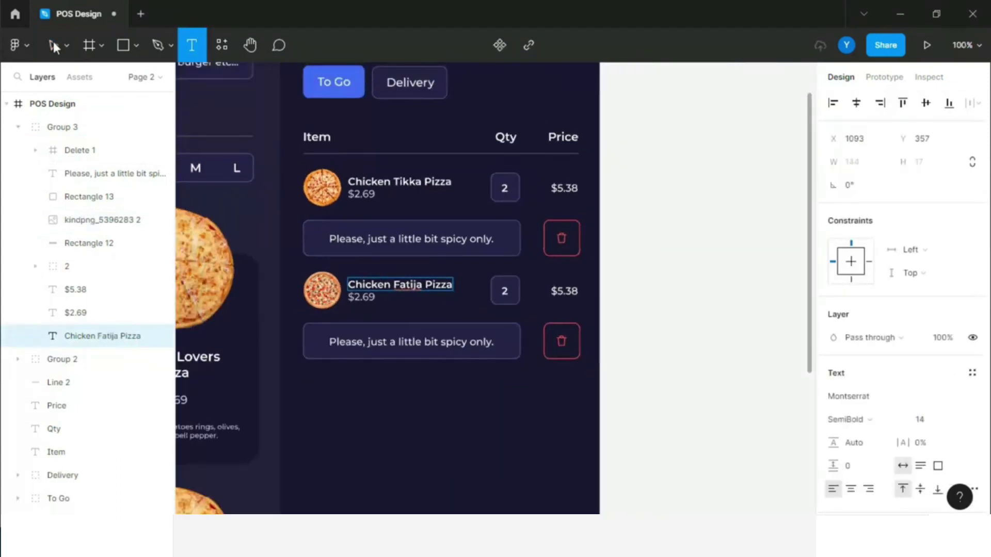
key(Escape)
scroll(679, 237, down, 3)
key(Escape)
Step: Duplicate both order items directly below the originals to make four rows
click(59, 155)
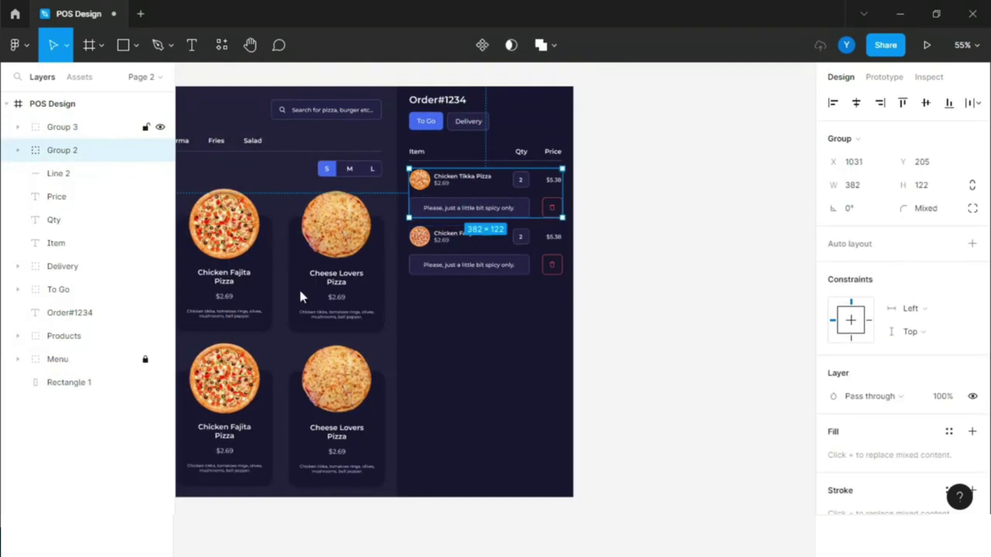
shift+click(510, 237)
alt+drag(508, 208, 504, 321)
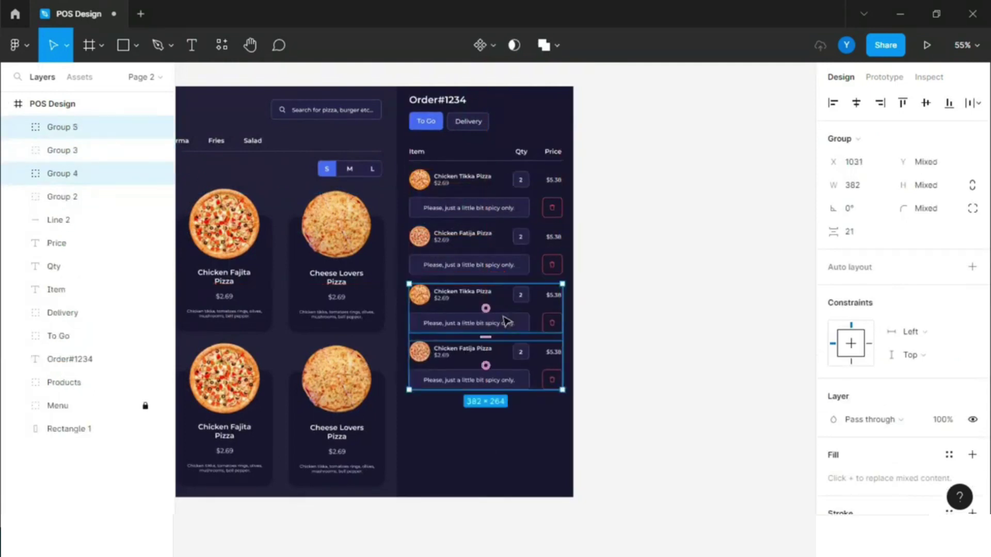
click(751, 267)
scroll(431, 188, up, 3)
scroll(590, 331, down, 3)
scroll(589, 316, down, 3)
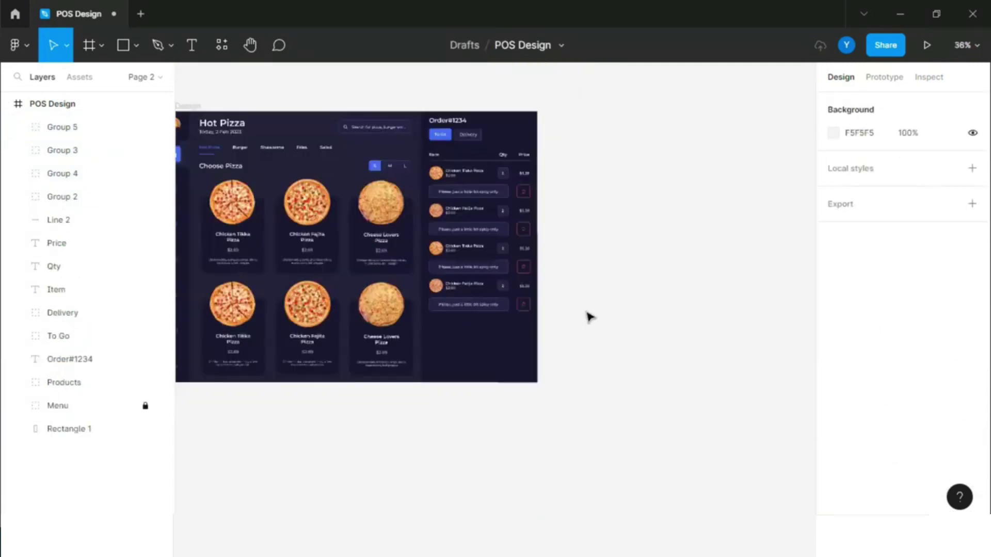
scroll(544, 371, up, 3)
scroll(531, 358, down, 2)
scroll(525, 355, up, 1)
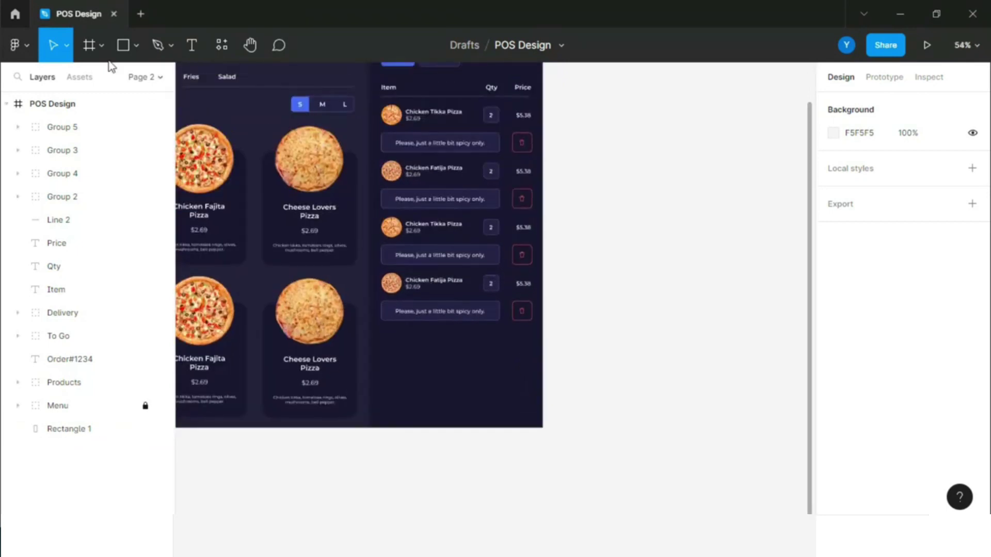
scroll(312, 312, up, 3)
Step: Add a size-16 Discount label below the items and a Sub Total copy beneath it
click(313, 310)
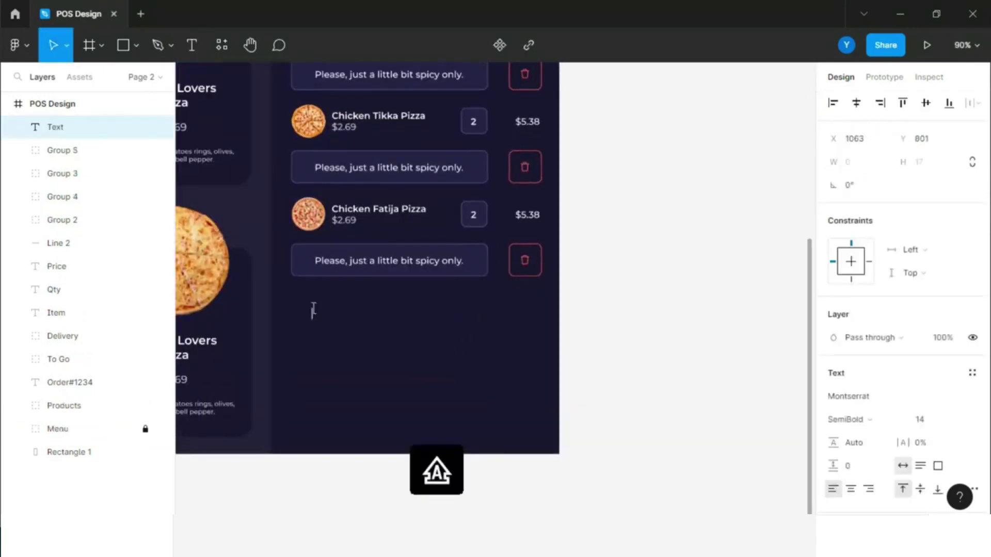
text(Discoun)
key(Escape)
mouse_move(330, 320)
mouse_down()
mouse_move(320, 319)
mouse_move(324, 341)
mouse_move(305, 336)
mouse_up()
click(958, 419)
click(923, 346)
click(671, 335)
double_click(304, 336)
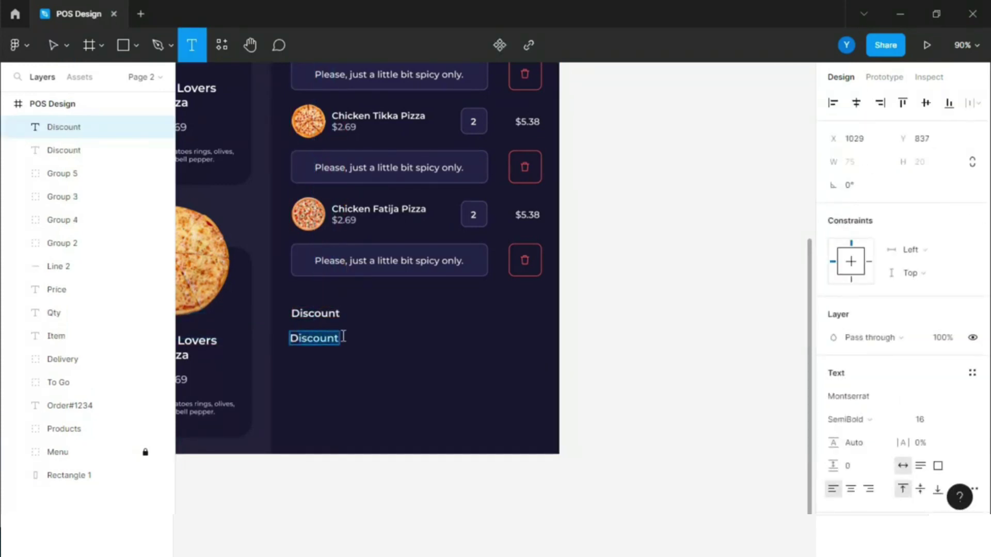
text(Sub To)
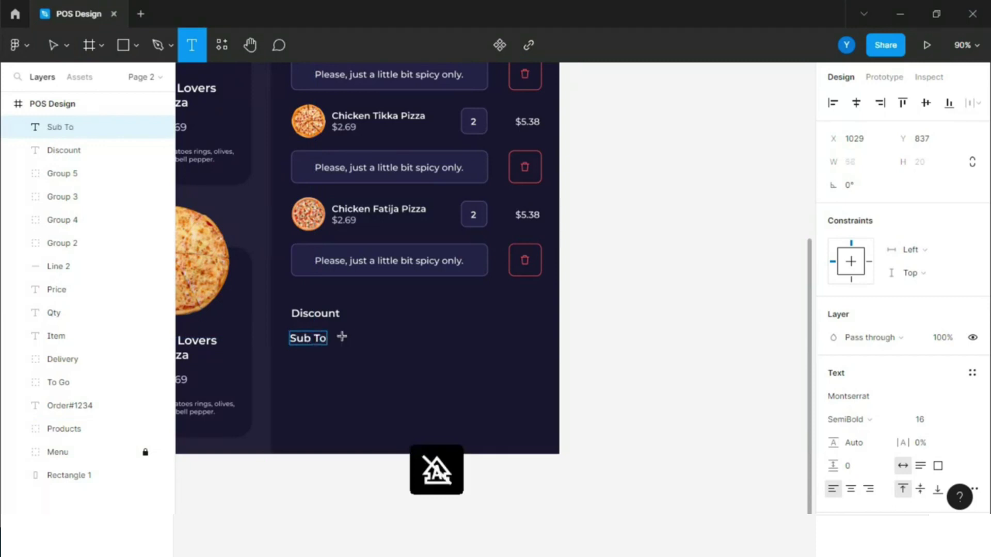
text(tal)
Step: Copy both labels to the price column as $0% and $22.38, then draw a bar below
click(64, 150)
shift+click(65, 127)
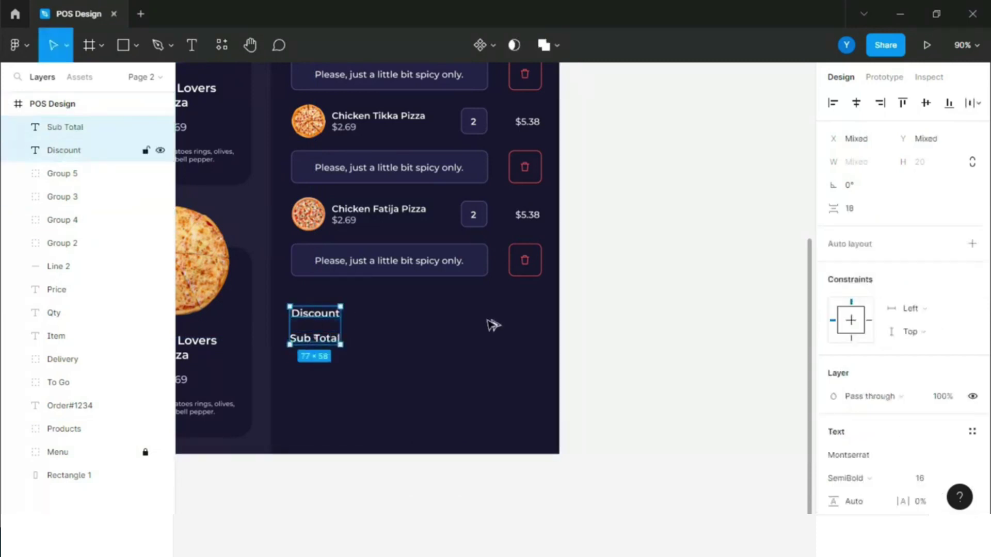
drag(315, 325, 515, 323)
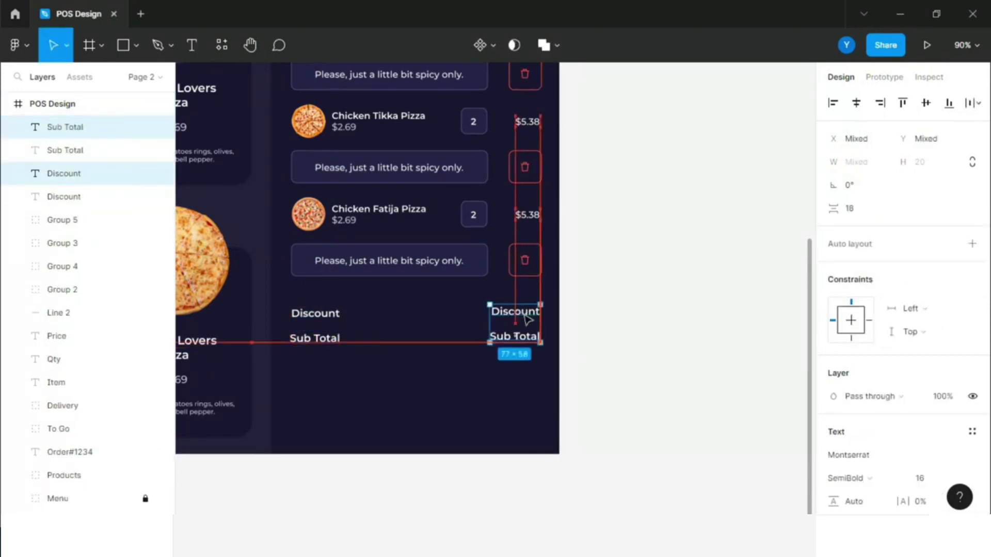
double_click(494, 312)
text($0%)
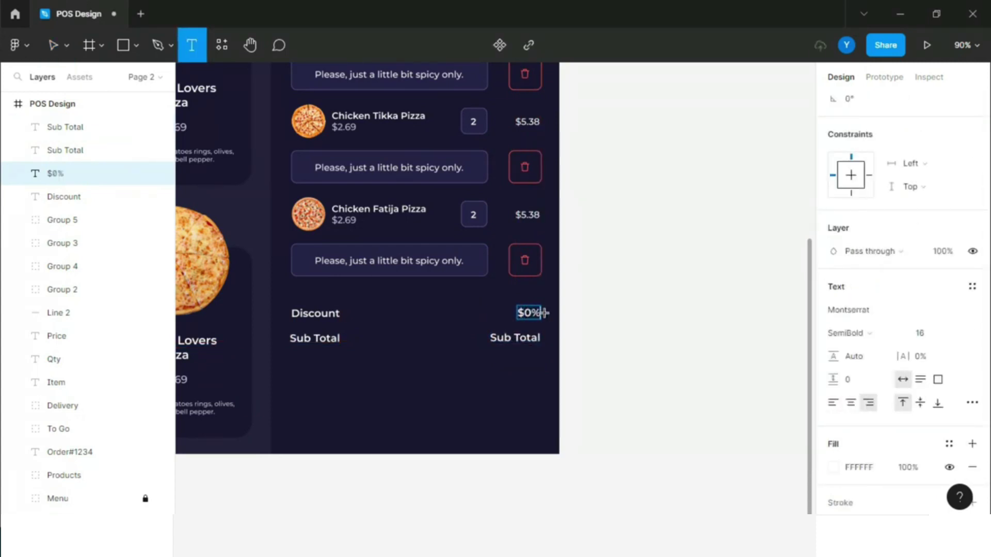
click(495, 336)
text($22.38)
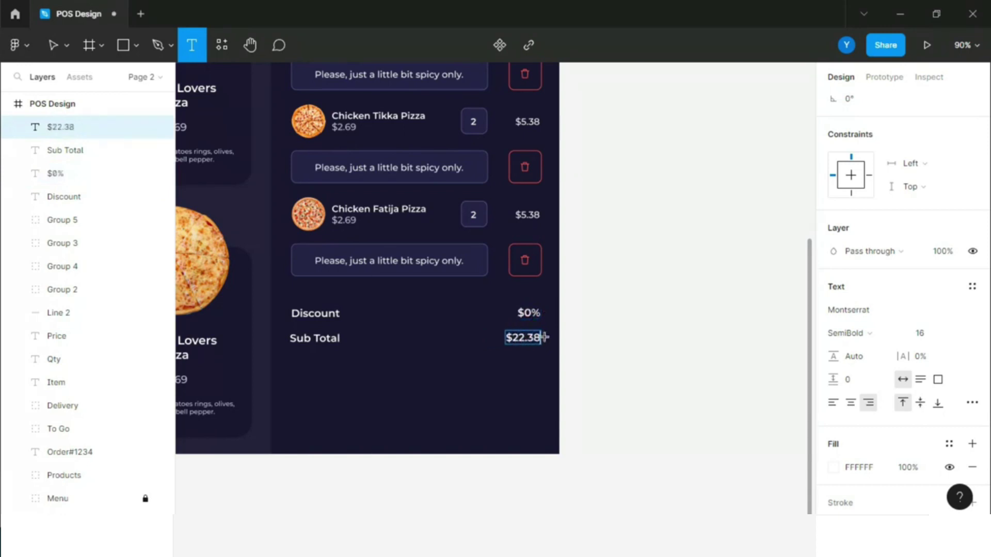
click(126, 45)
drag(294, 380, 540, 407)
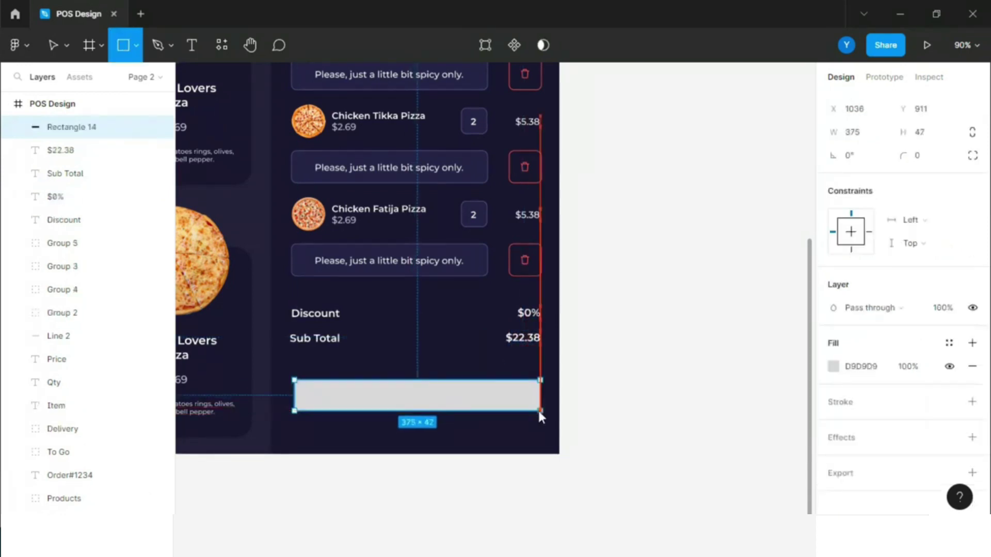
Step: Give the bar height 50, corner radius 8, and a blue fill
drag(295, 393, 292, 394)
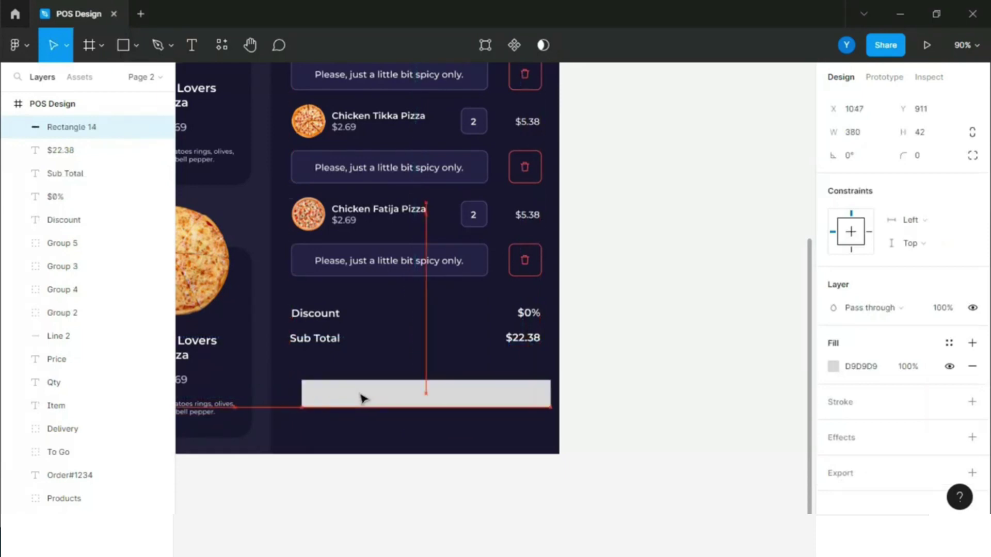
click(924, 132)
text(50)
click(924, 156)
text(8)
key(Return)
drag(435, 402, 436, 407)
click(832, 367)
click(703, 456)
key(t)
Step: Center a 'Continue to Payment' label on the blue bar and nudge the button down
click(385, 365)
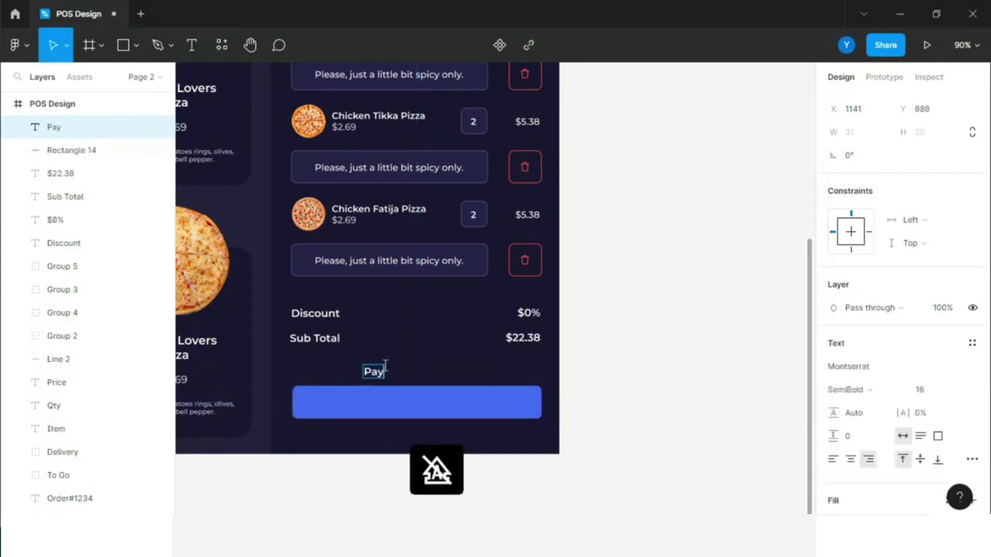
text(Continu)
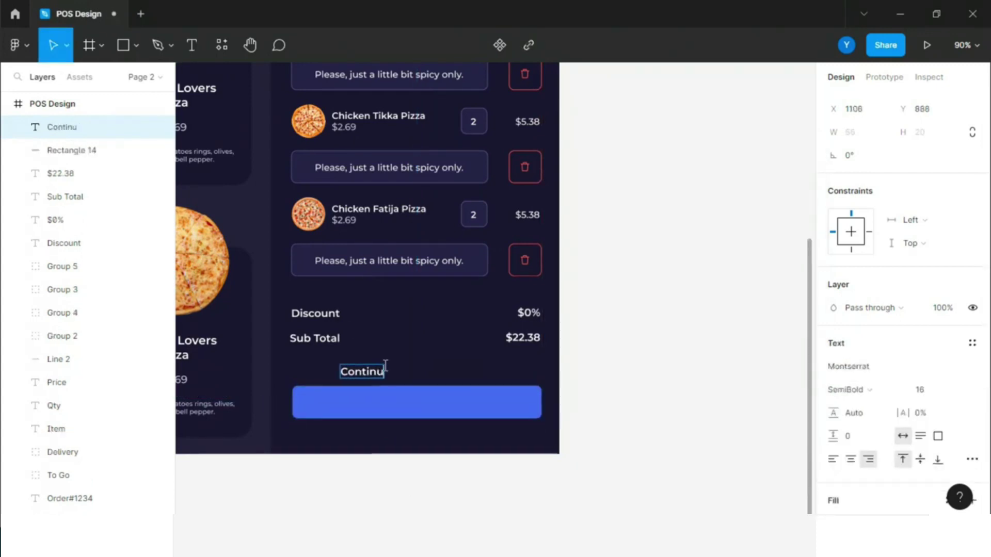
text(e to Paymen)
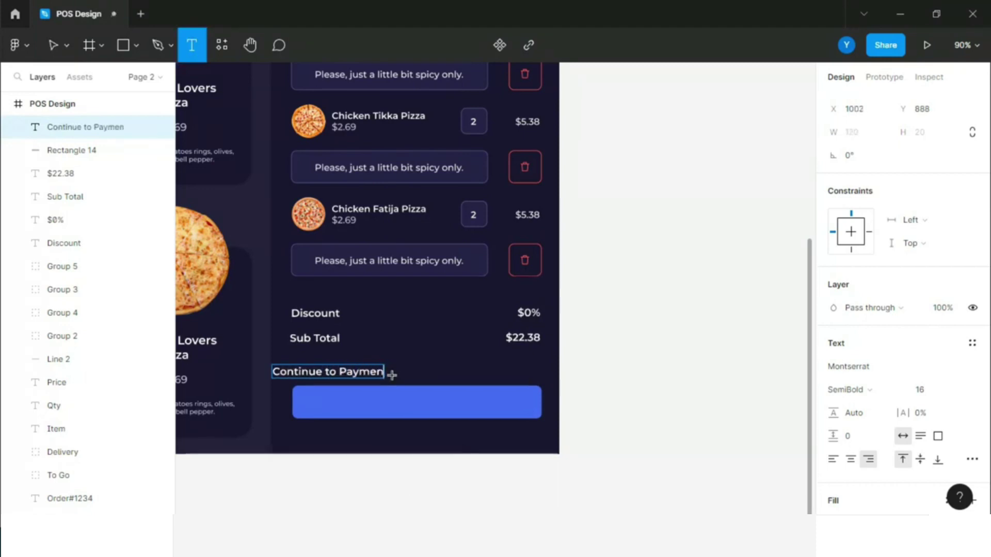
drag(338, 372, 421, 410)
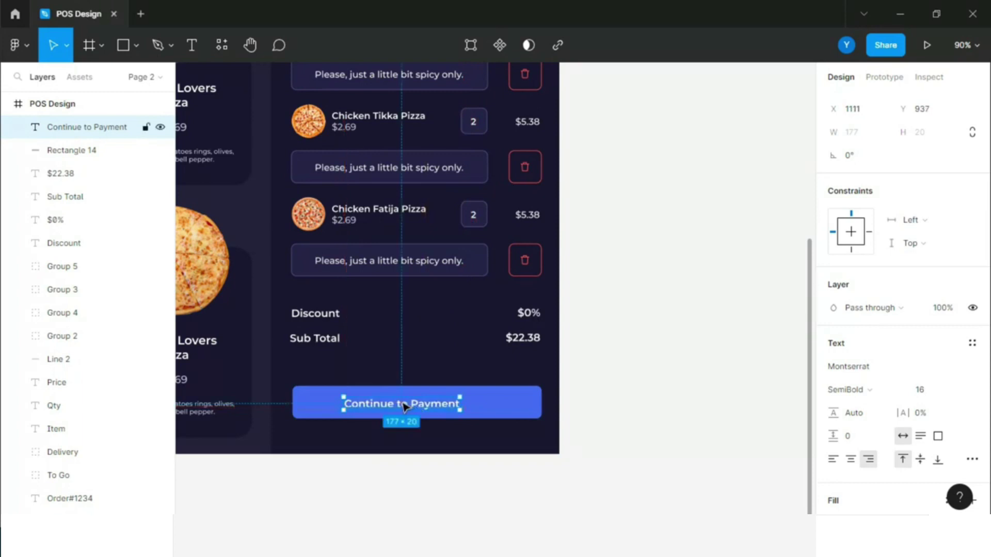
shift+click(72, 150)
click(948, 103)
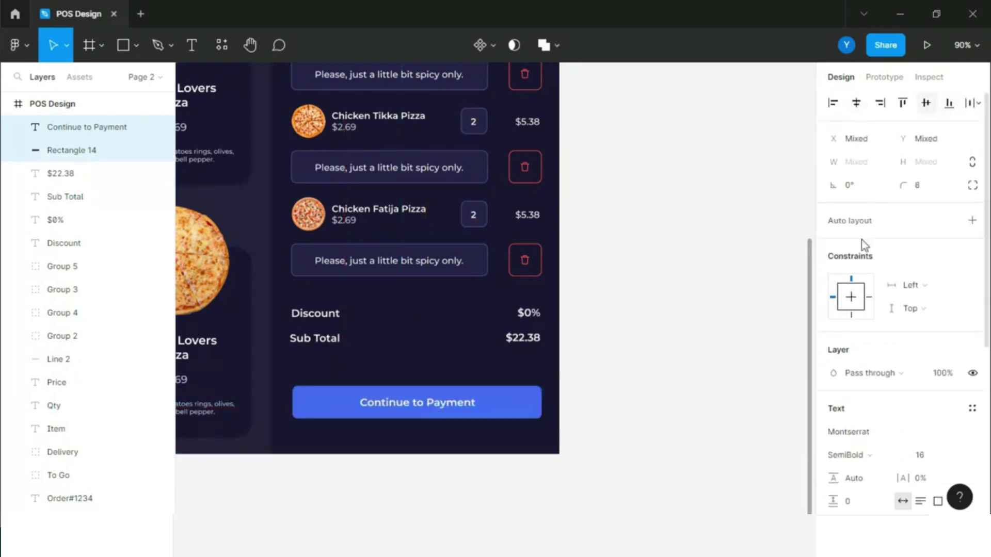
click(703, 312)
click(60, 131)
shift+click(71, 150)
drag(482, 408, 479, 405)
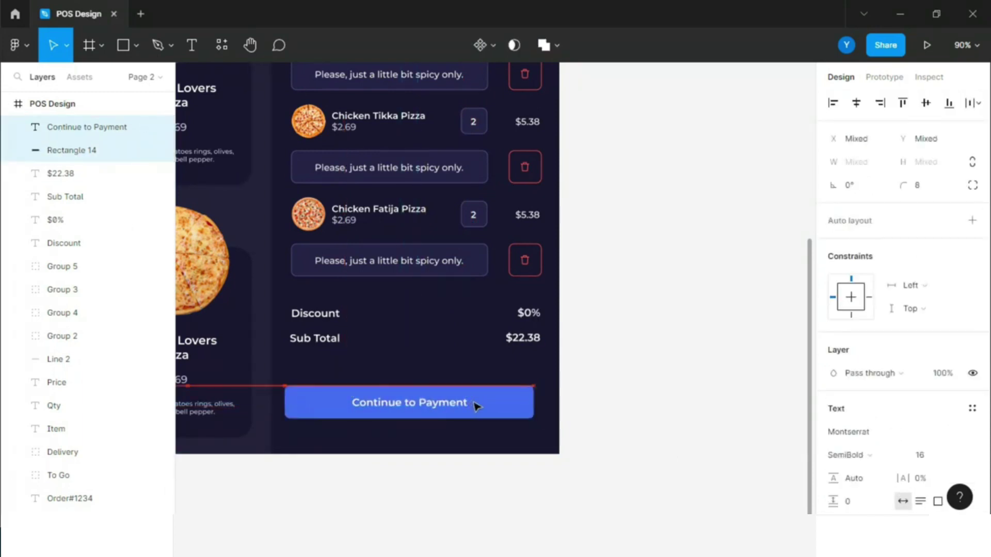
key(shift+Down)
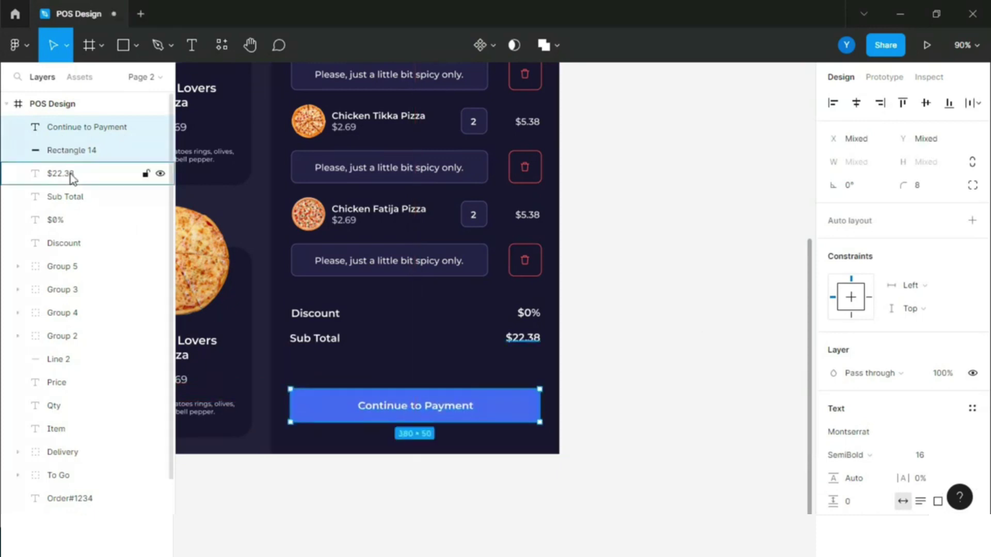
Step: Nudge the Discount, Sub Total and $22.38 totals rows down
click(61, 173)
shift+click(55, 220)
shift+click(64, 243)
key(shift+Down)
Step: Group the order-panel layers from the first through Order#1234 and name the group Payment
key(Escape)
scroll(338, 230, down, 5)
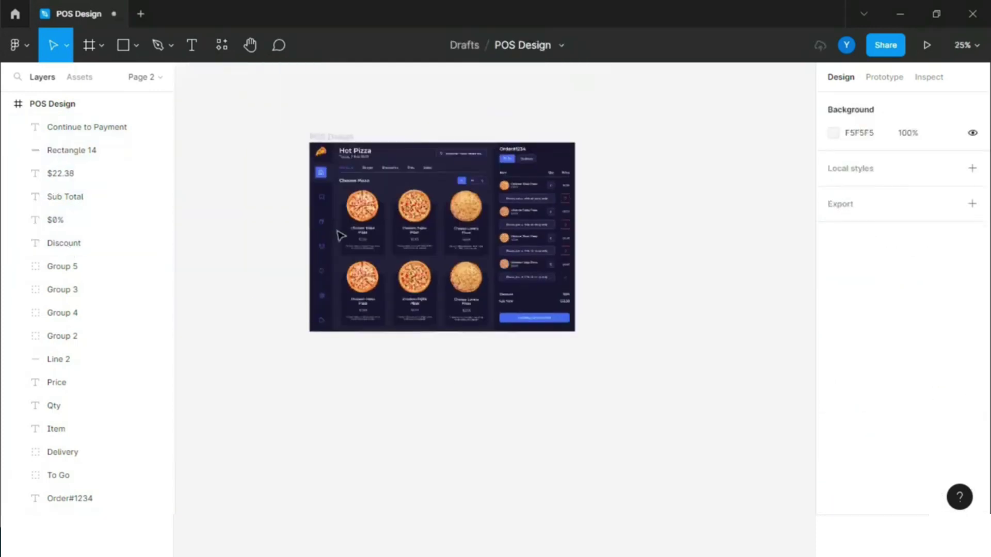
scroll(487, 170, up, 2)
scroll(428, 222, up, 1)
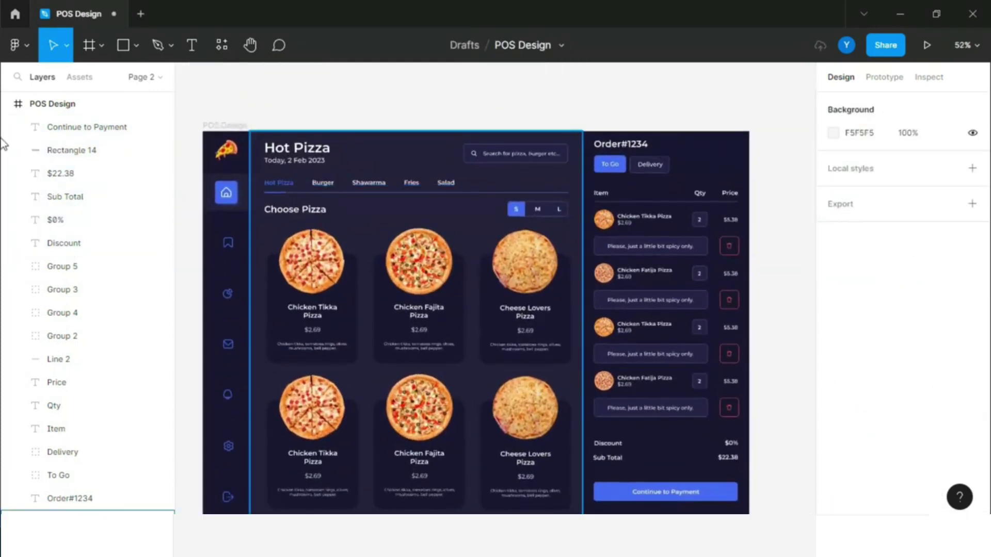
click(78, 127)
scroll(83, 413, down, 1)
shift+click(82, 446)
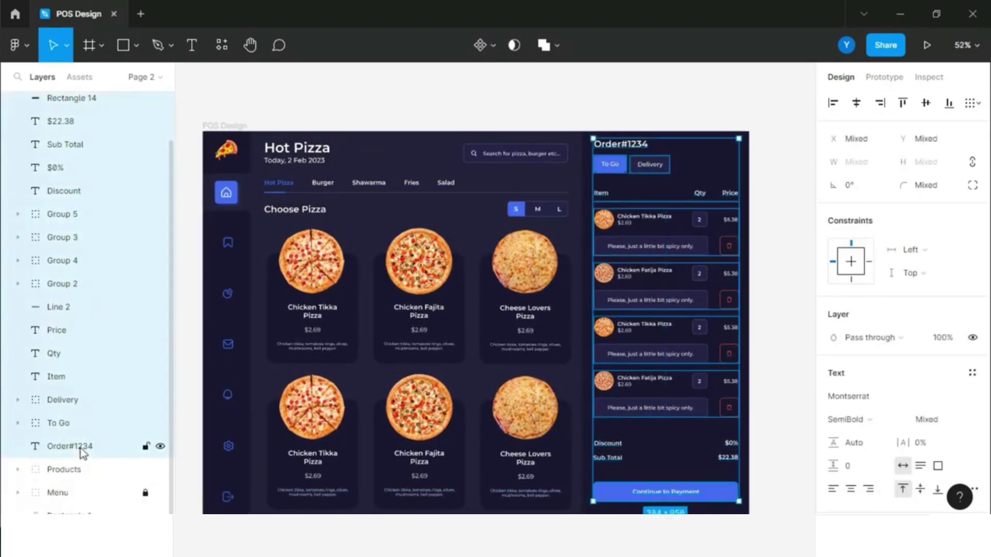
key(ctrl+g)
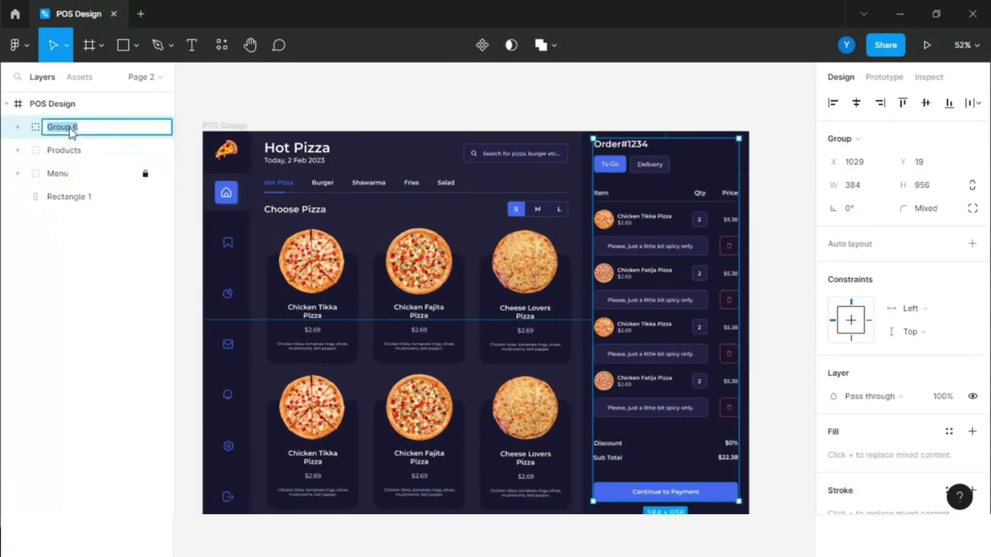
text(Payment)
click(734, 123)
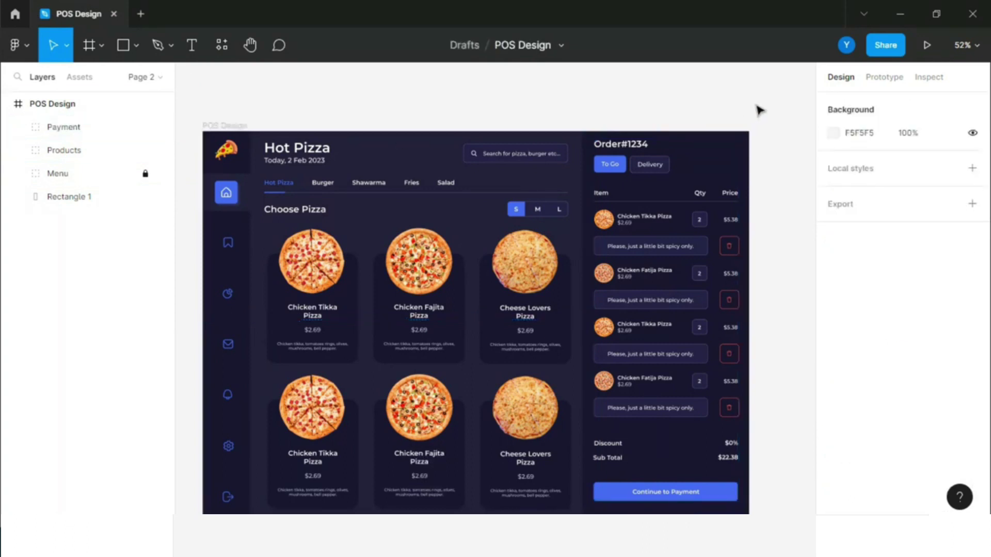